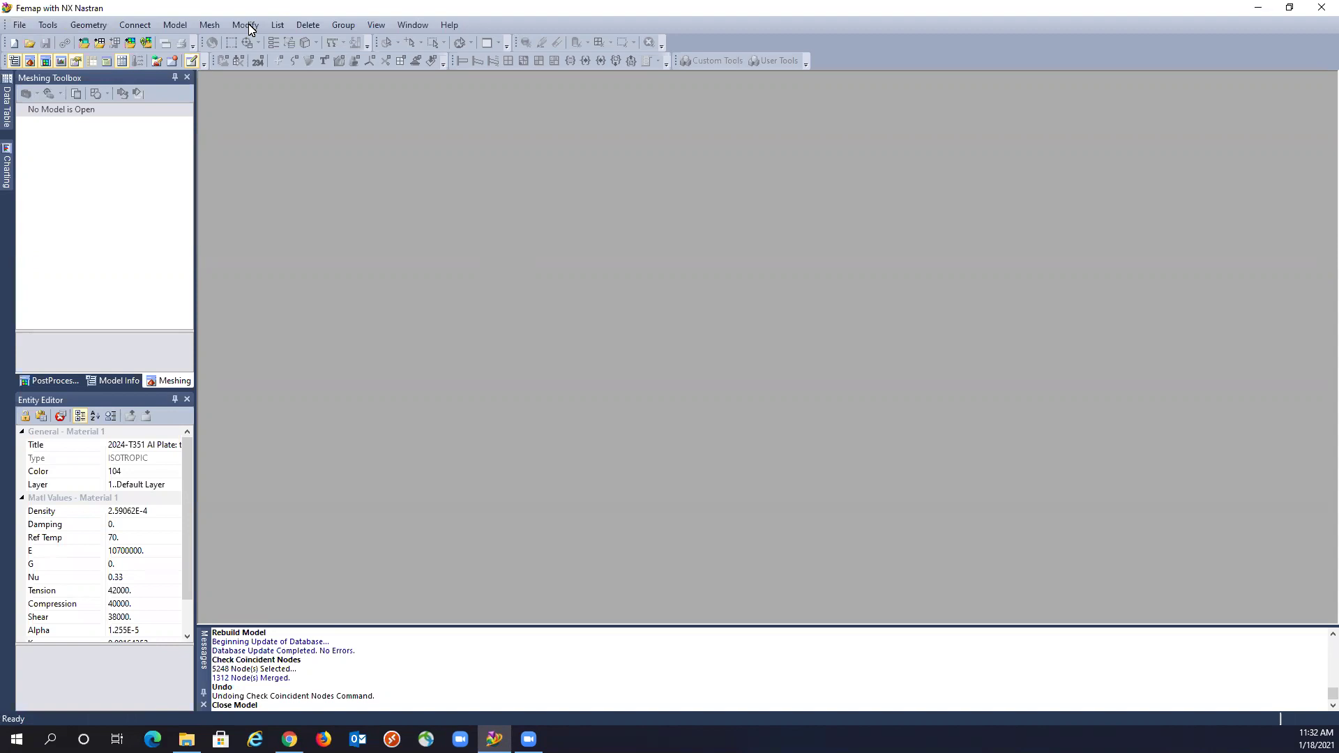
- Import the geometry file model_1.stp with the default import options
left_click(19, 27)
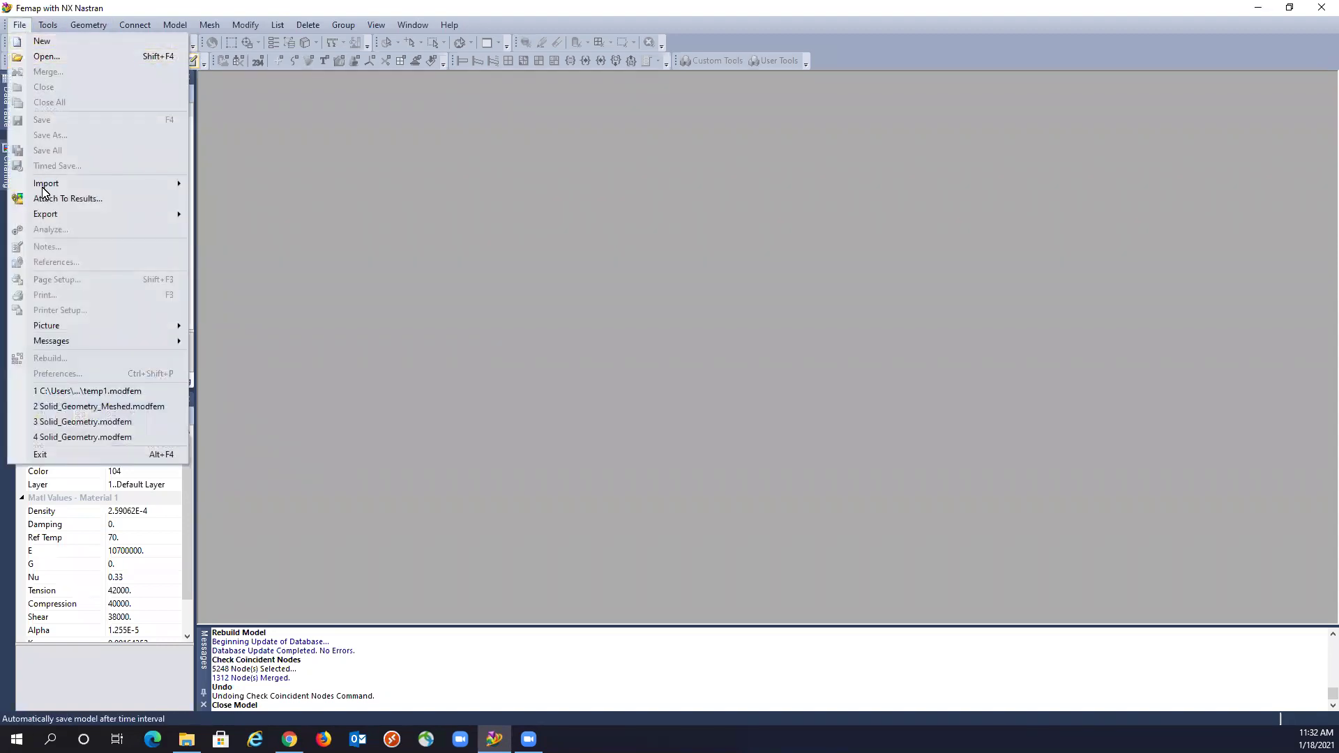
mouse_move(63, 189)
left_click(240, 186)
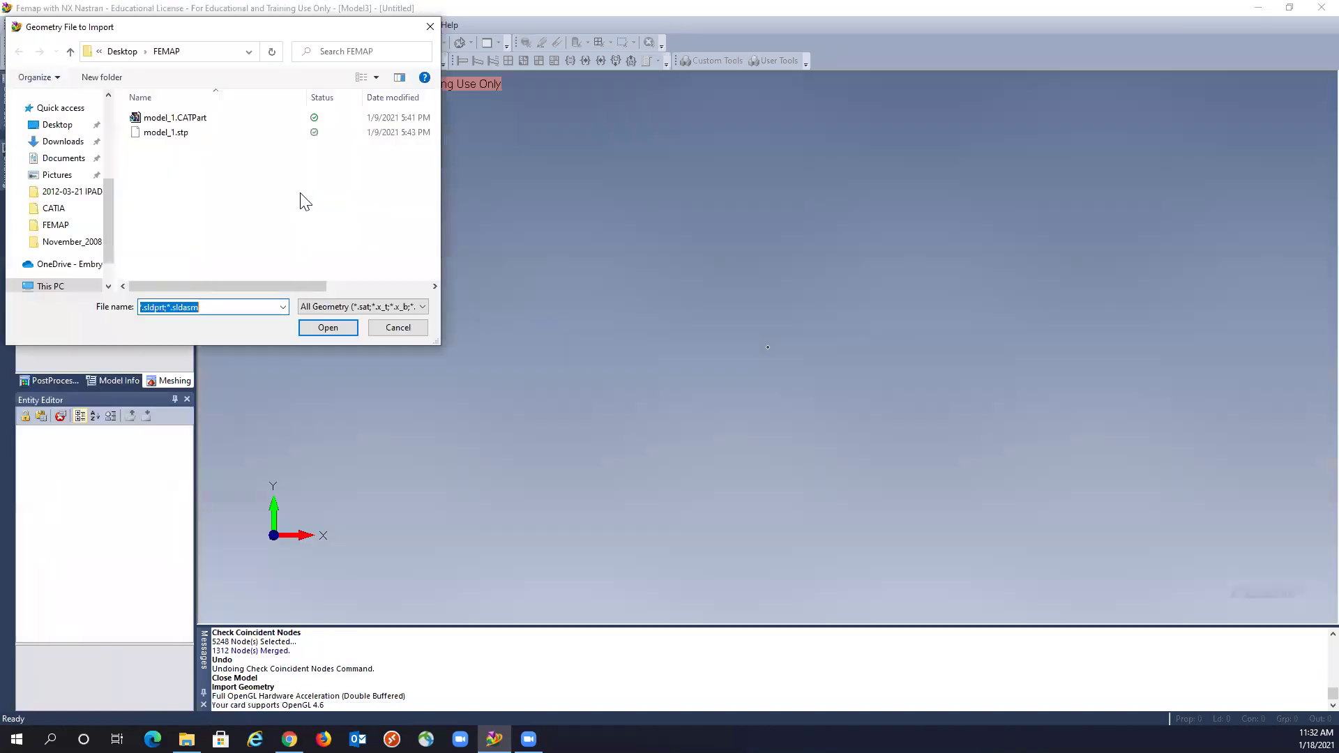
left_click(166, 132)
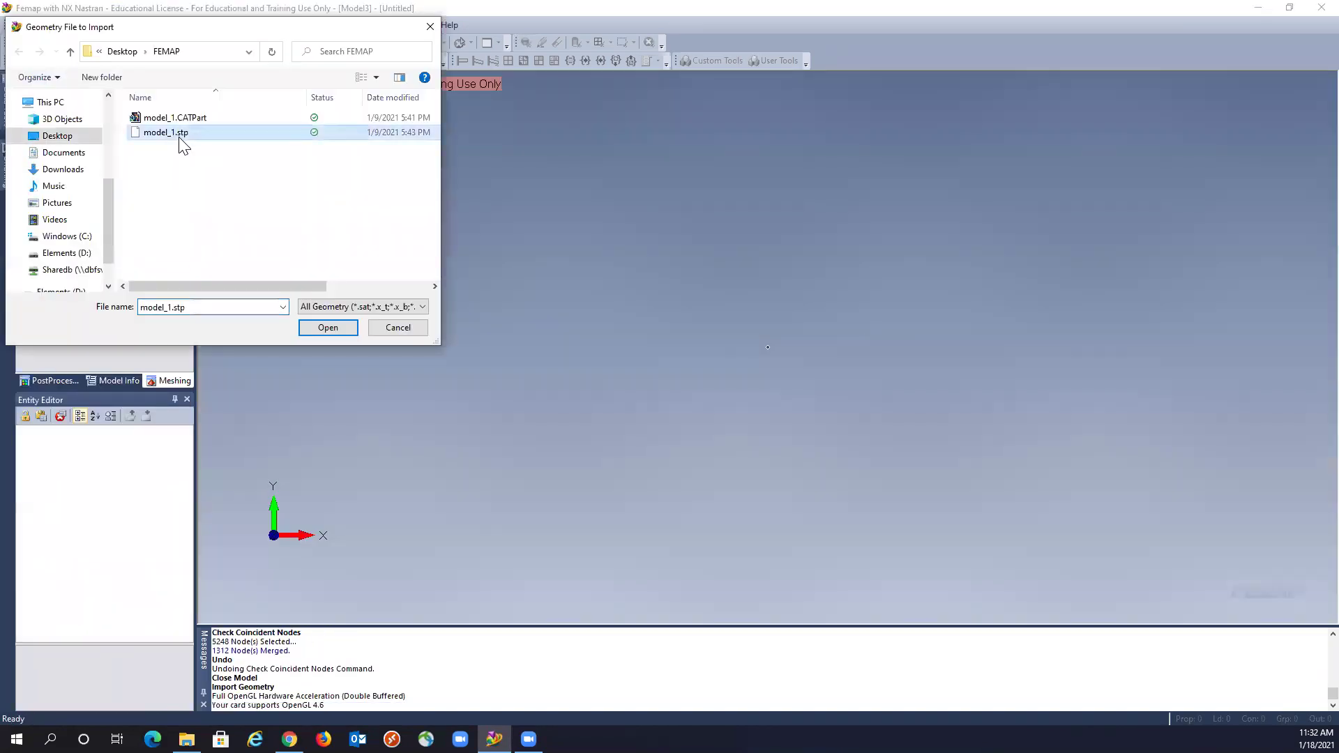
left_click(326, 325)
left_click(724, 693)
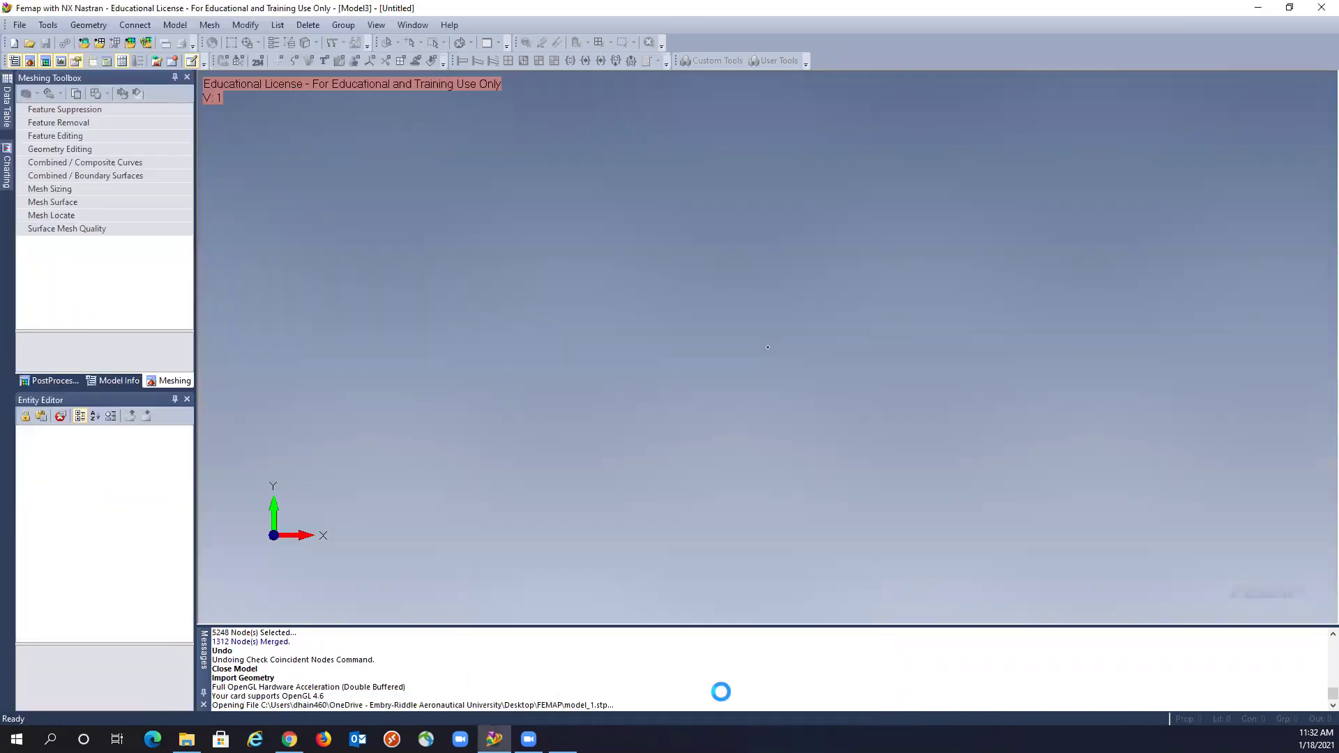
middle_click_drag(604, 281, 638, 238)
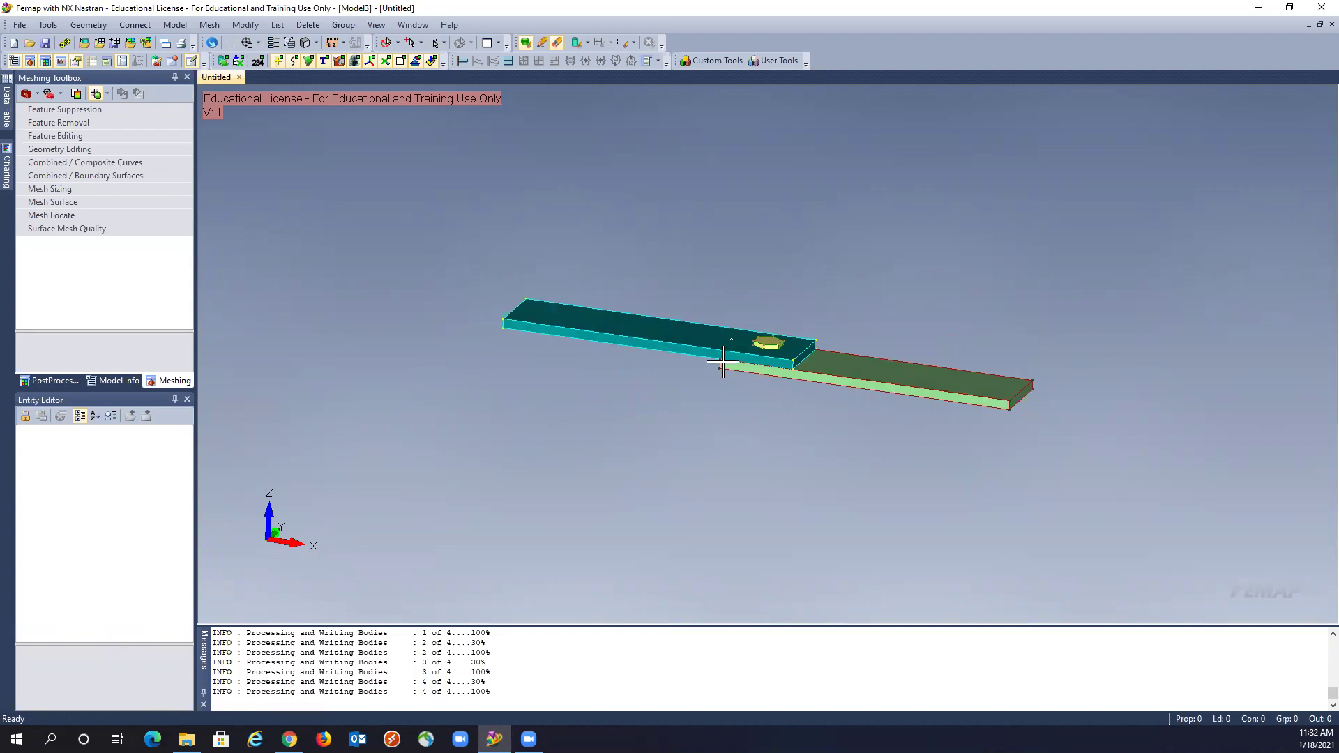
mouse_move(725, 363)
middle_mouse_down()
mouse_move(721, 392)
mouse_move(727, 353)
mouse_move(723, 370)
middle_mouse_up()
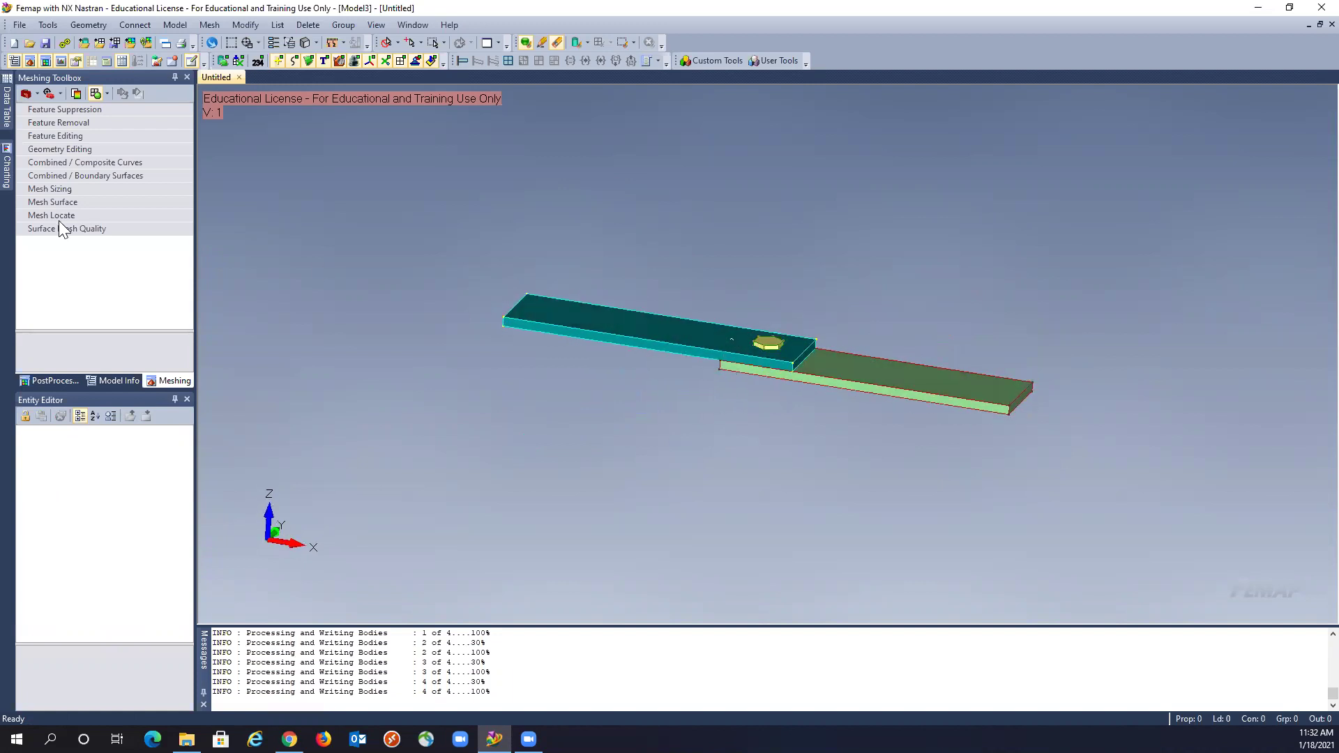
- Hide the solids Body.5, Body.4 and Body.3 so only PartBody is displayed
left_click(14, 61)
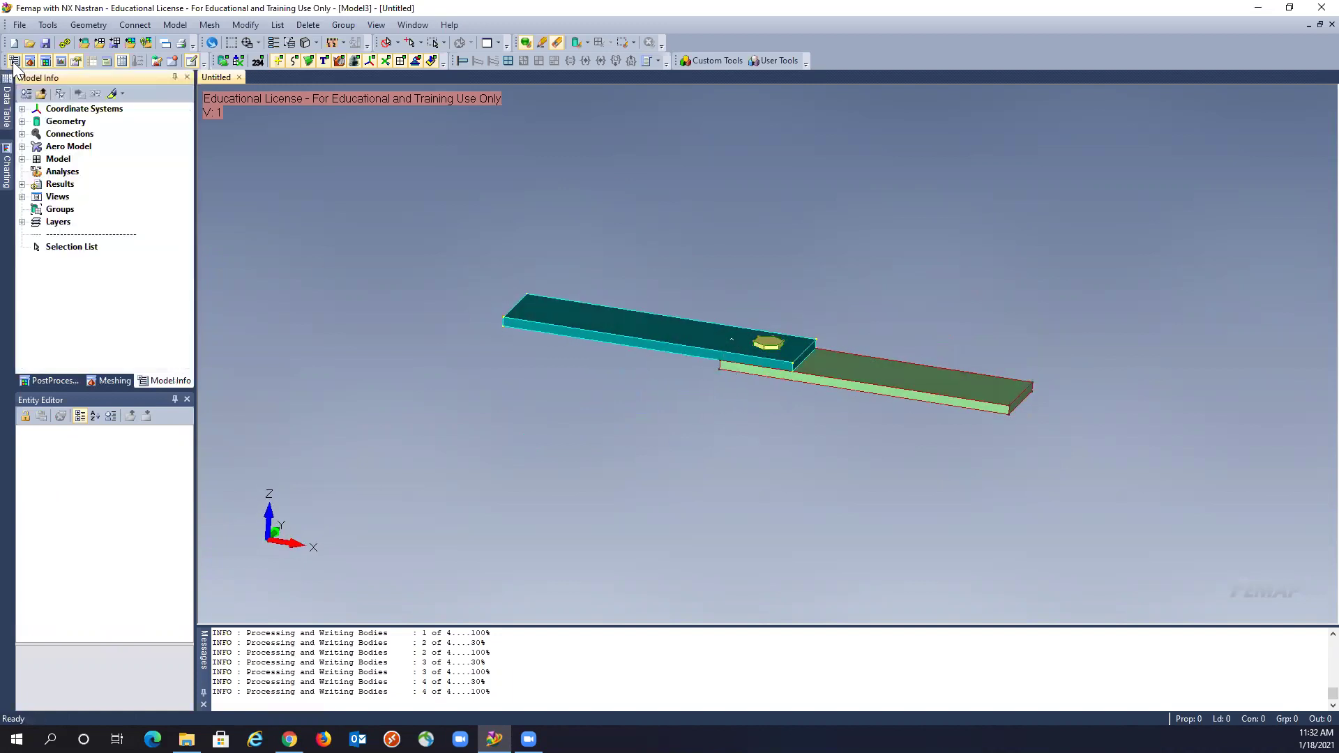
left_click(21, 121)
left_click(48, 171)
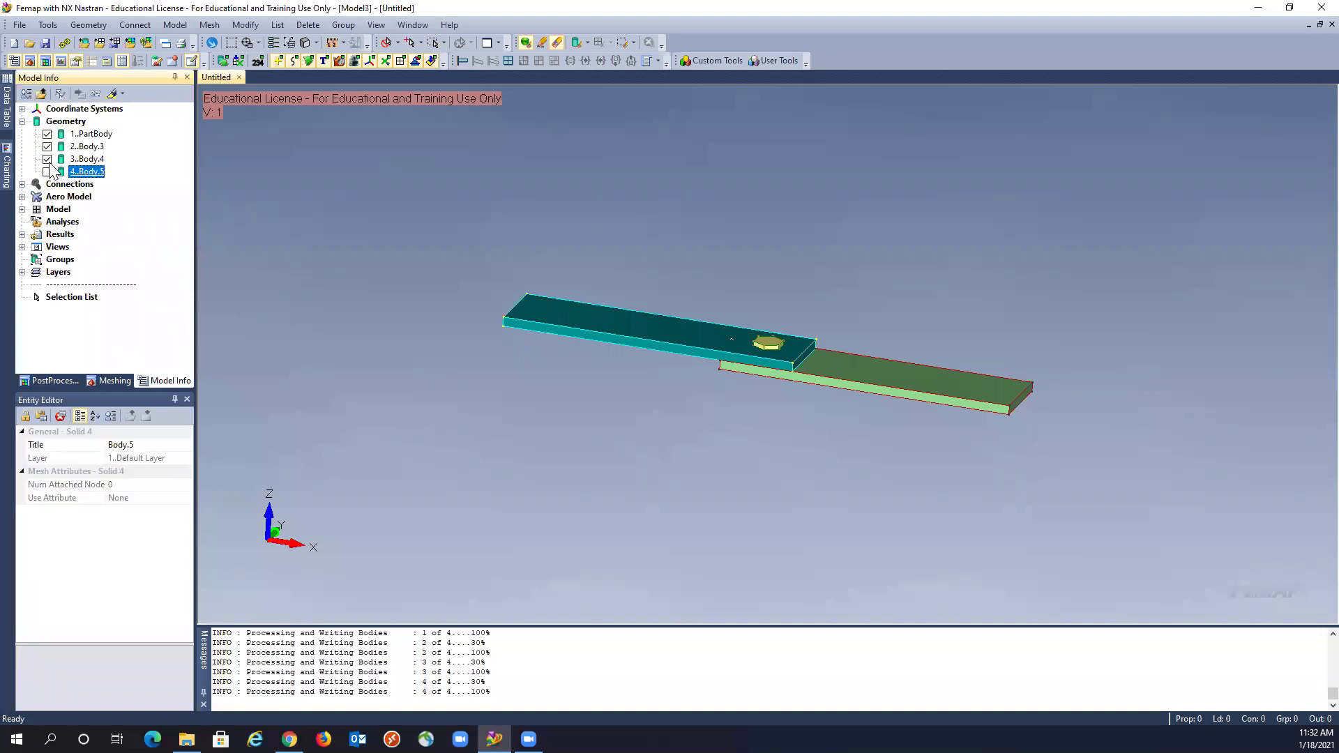
left_click(47, 159)
left_click(47, 147)
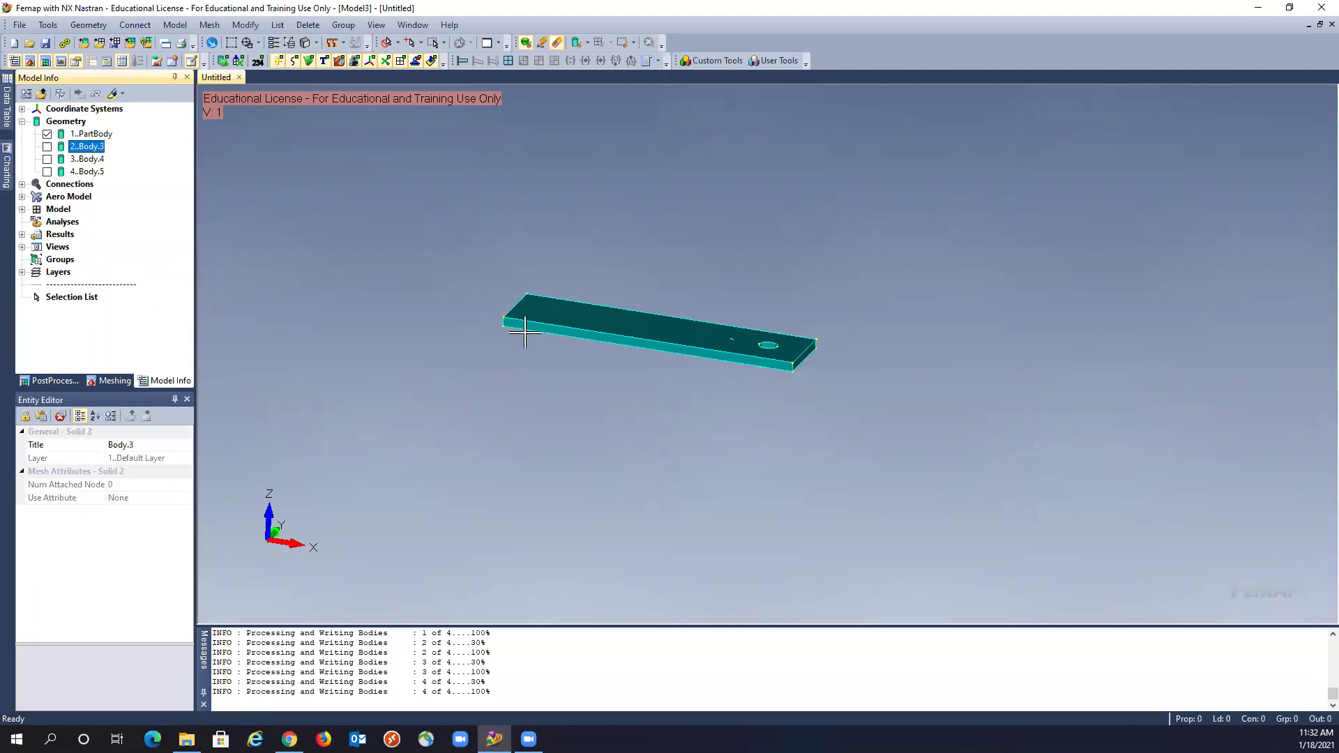
scroll(504, 358, "up", 5)
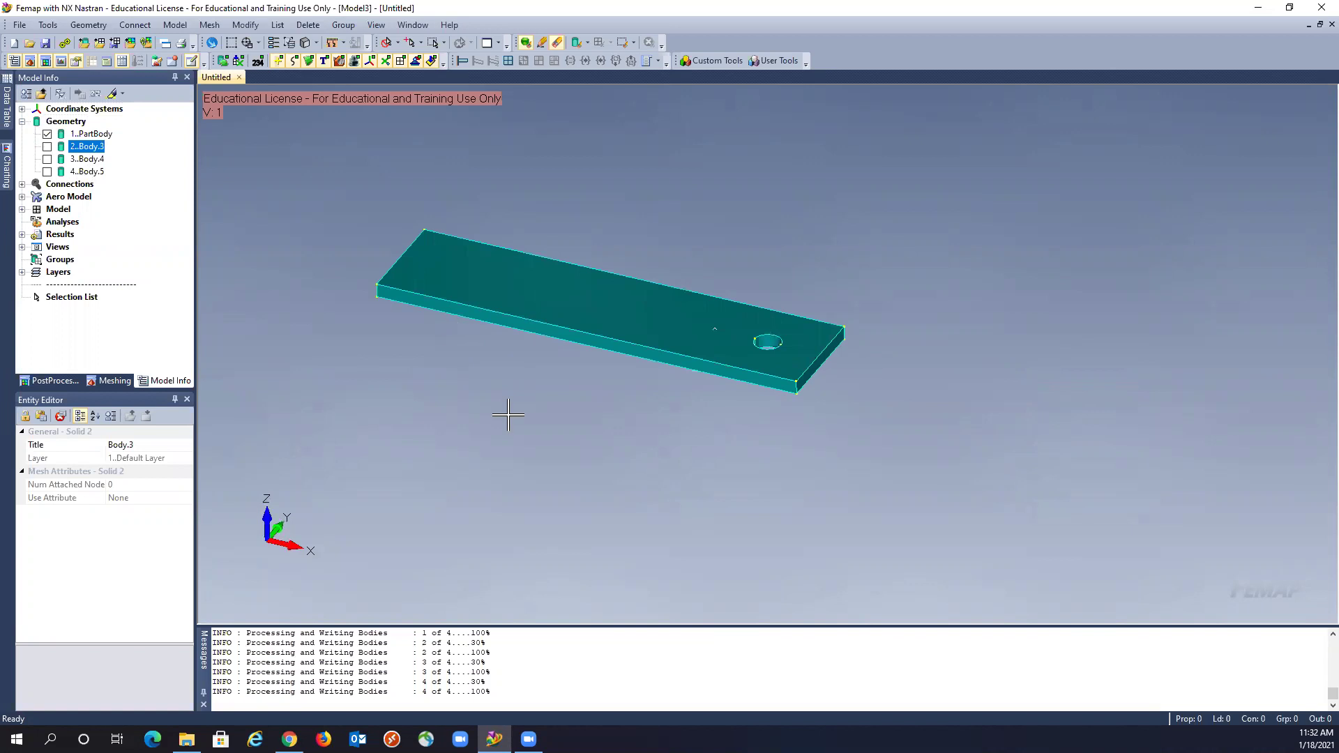
scroll(587, 428, "up", 2)
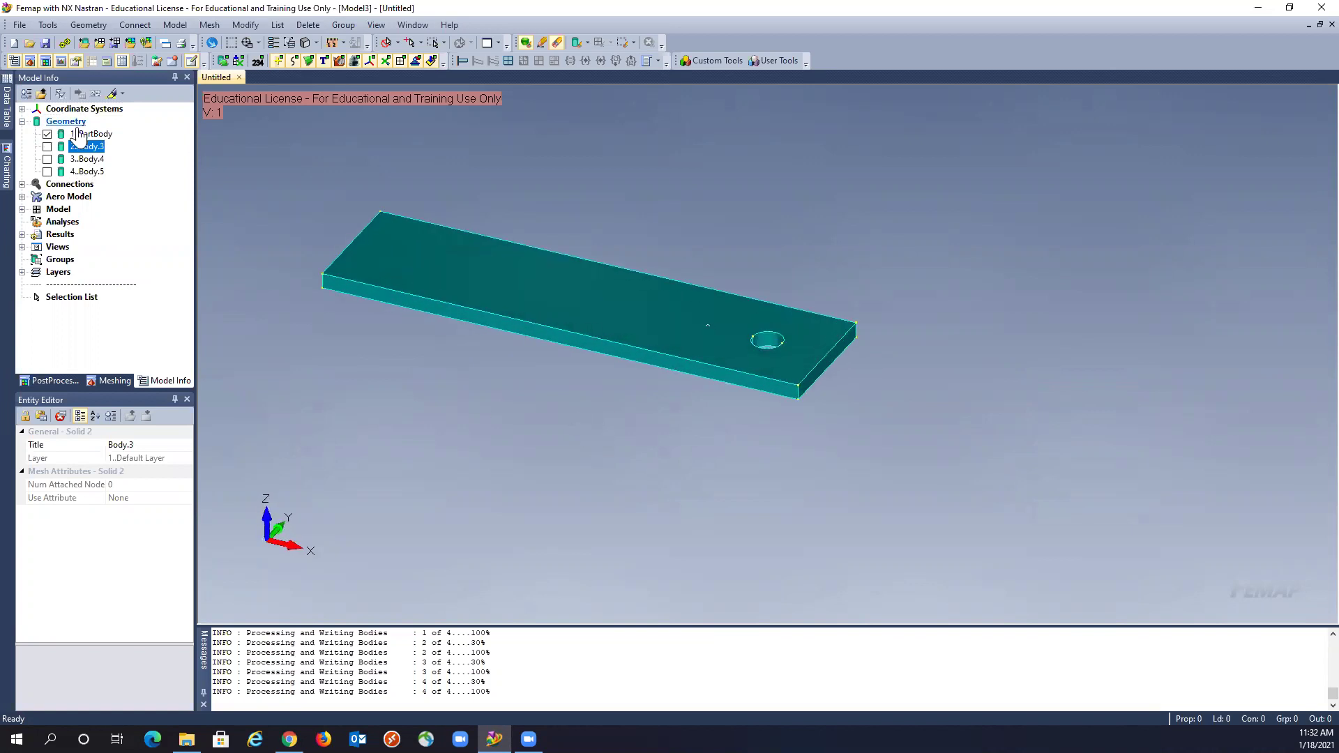
- Set the mesh size on the PartBody solid for hex meshing with an element size of .25/2
left_click(210, 25)
mouse_move(240, 56)
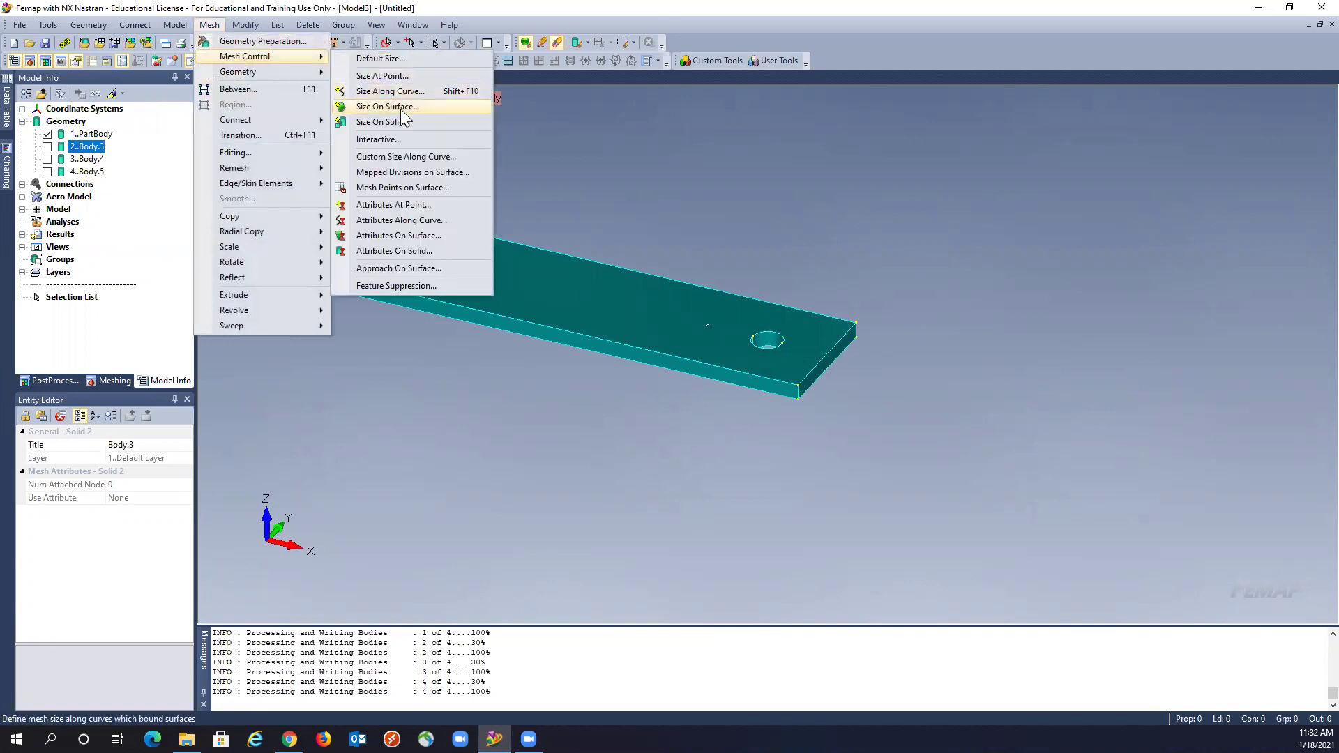
left_click(382, 122)
left_click(575, 296)
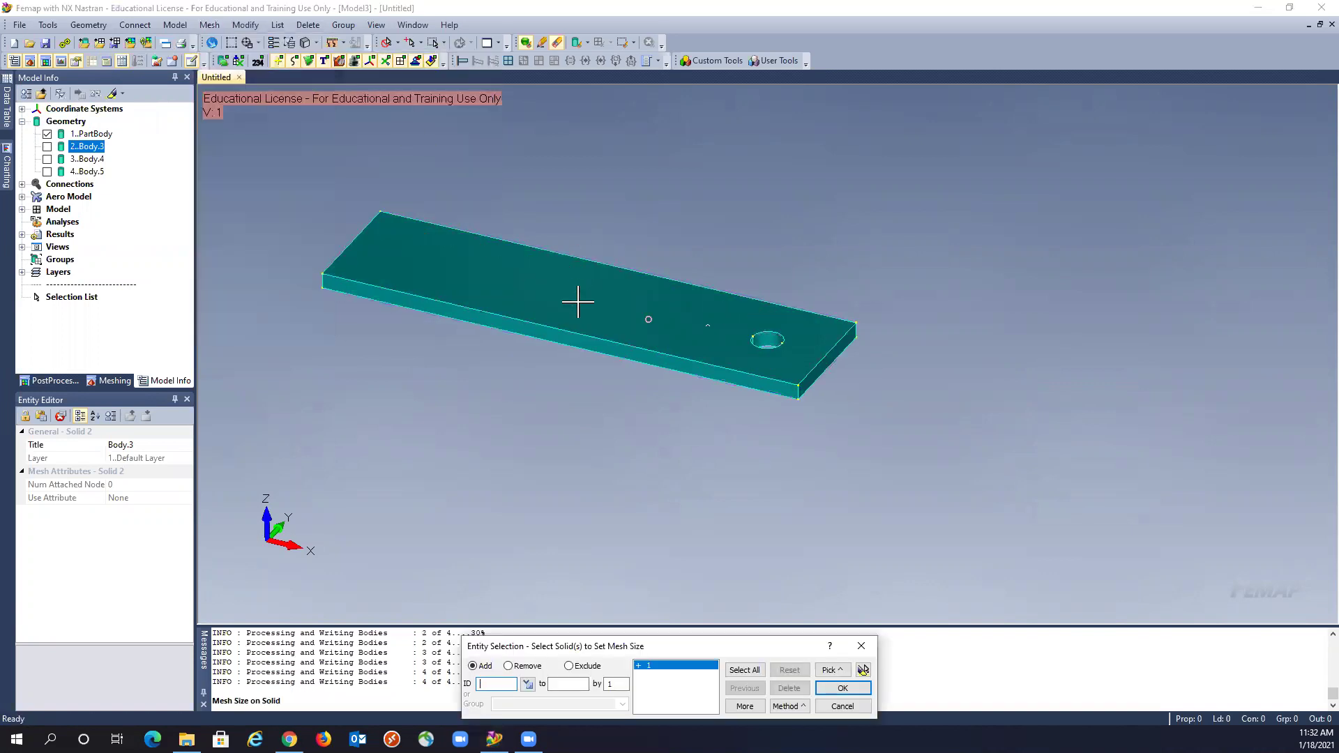
left_click(842, 688)
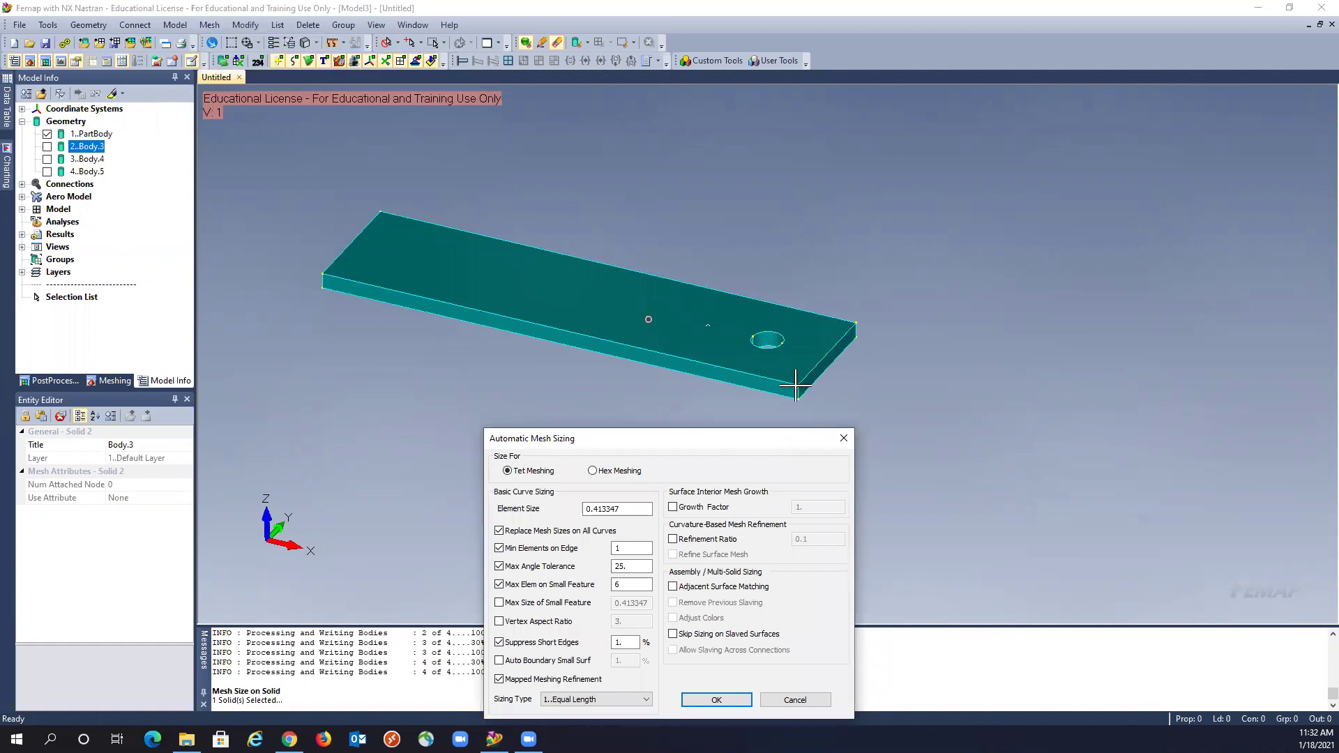
left_click(593, 471)
left_click_drag(636, 509, 571, 508)
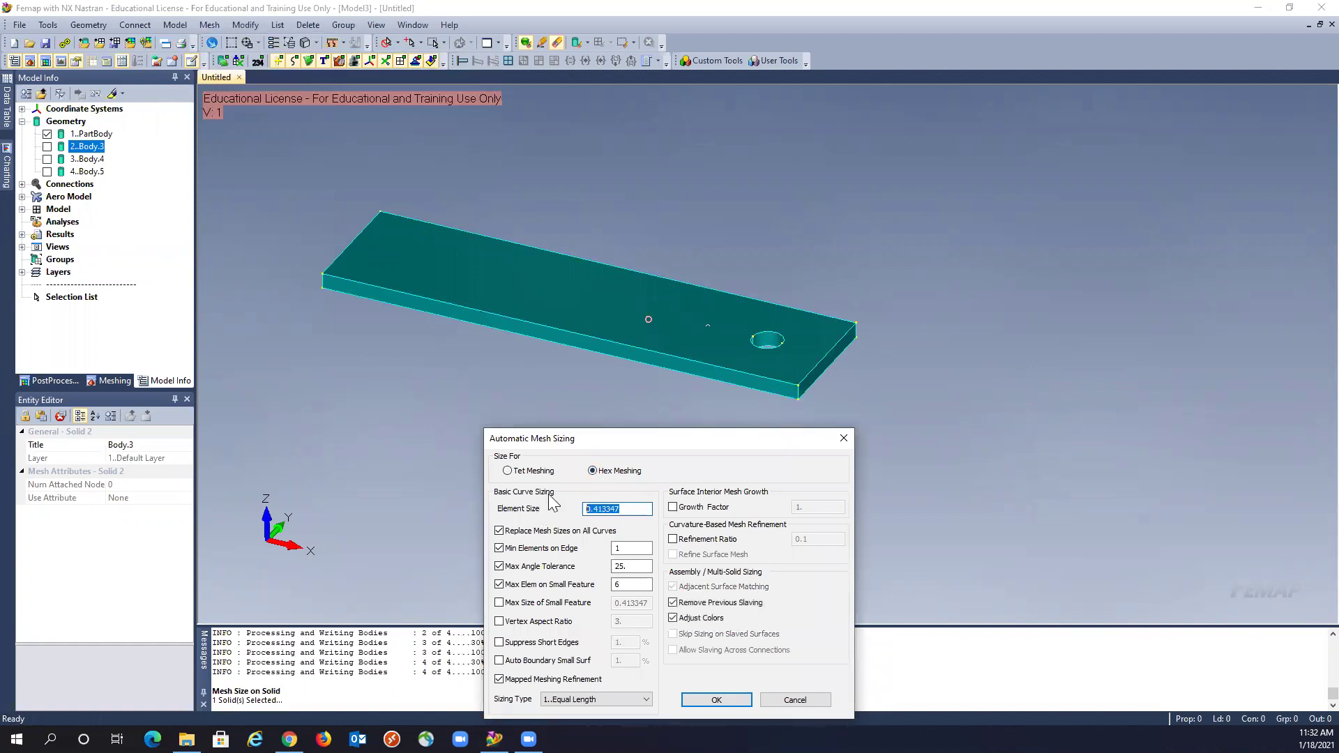
type(".25/2")
left_click(700, 698)
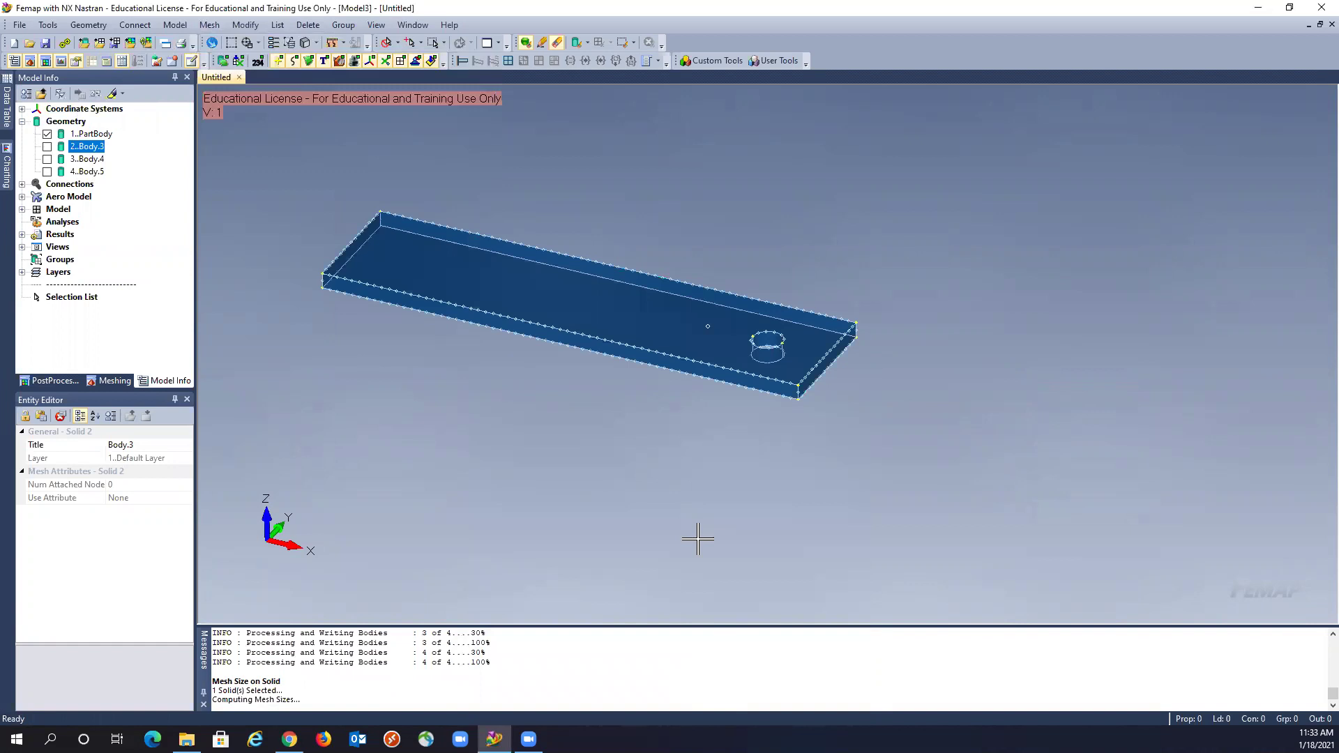
- Begin hex meshing the PartBody solid and load 2024-T351 Al Plate: t = 0.25 to 0.5 inches from the library as its material
left_click(209, 25)
mouse_move(231, 72)
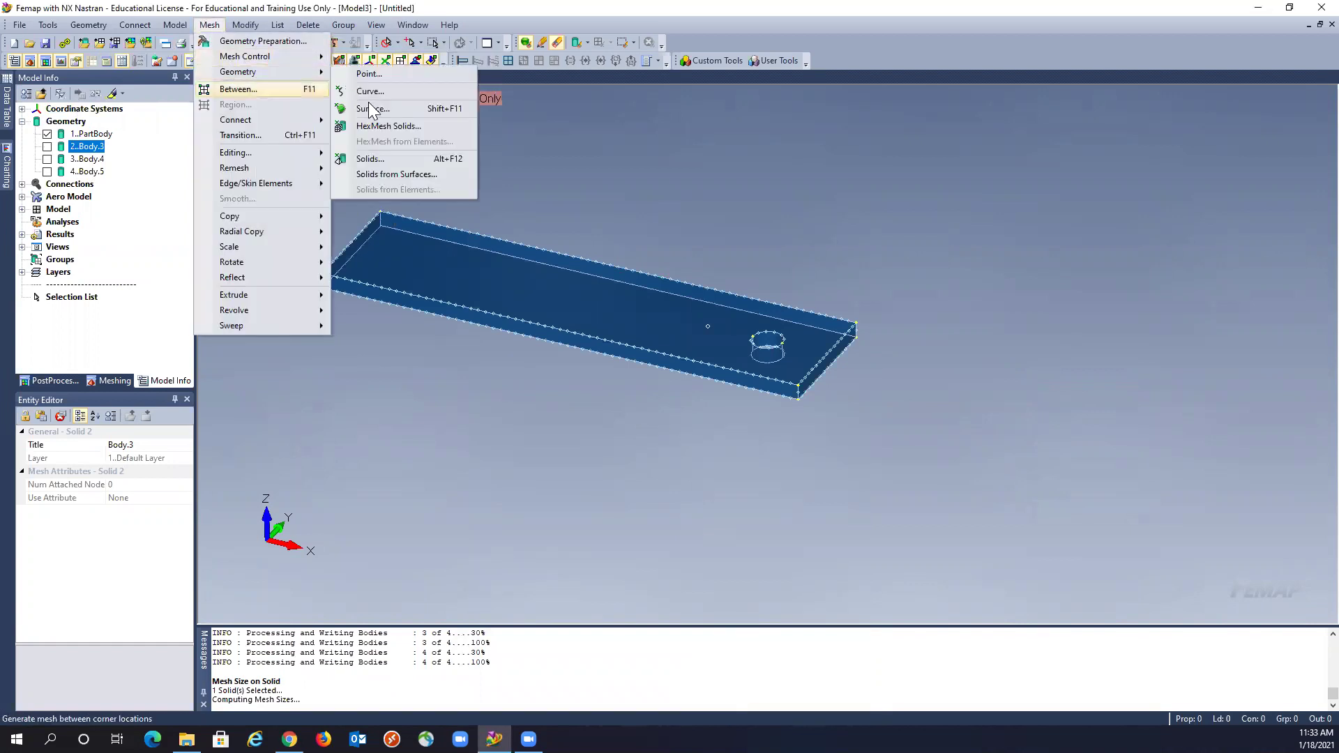
left_click(380, 92)
left_click(627, 287)
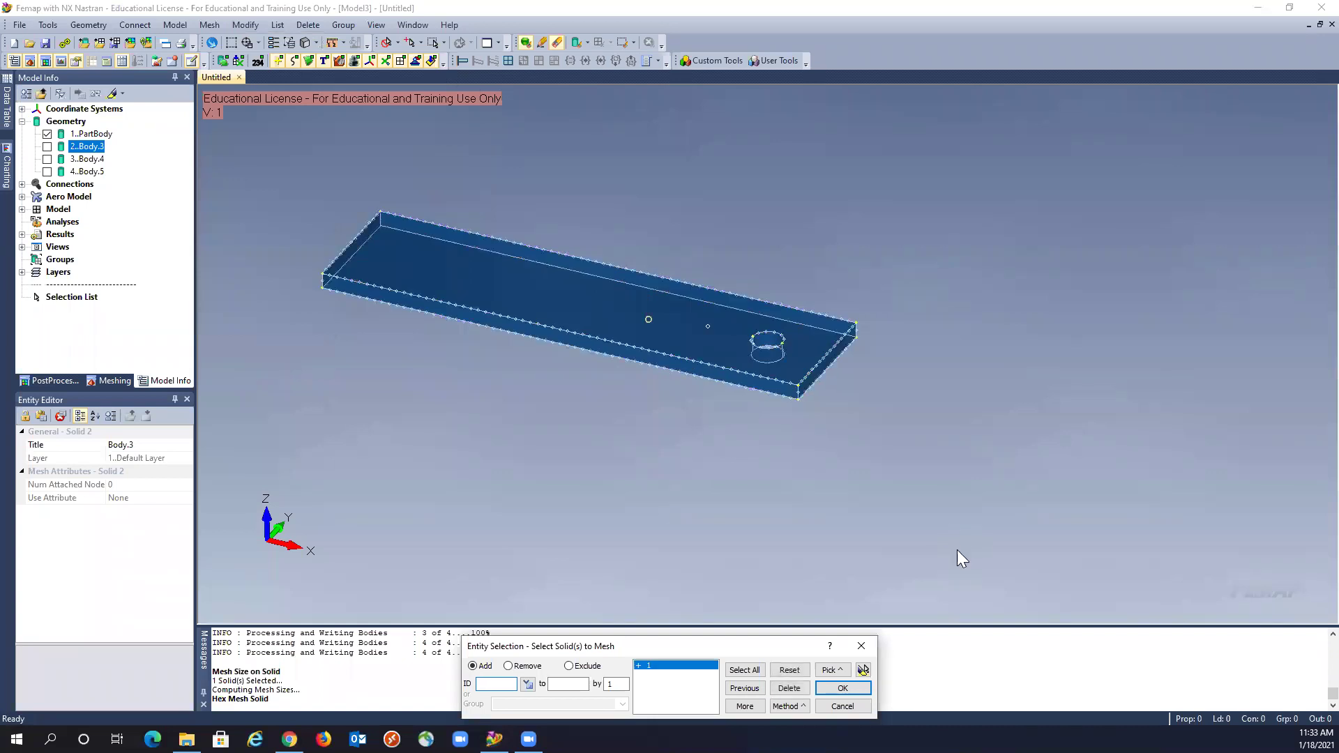
left_click(849, 692)
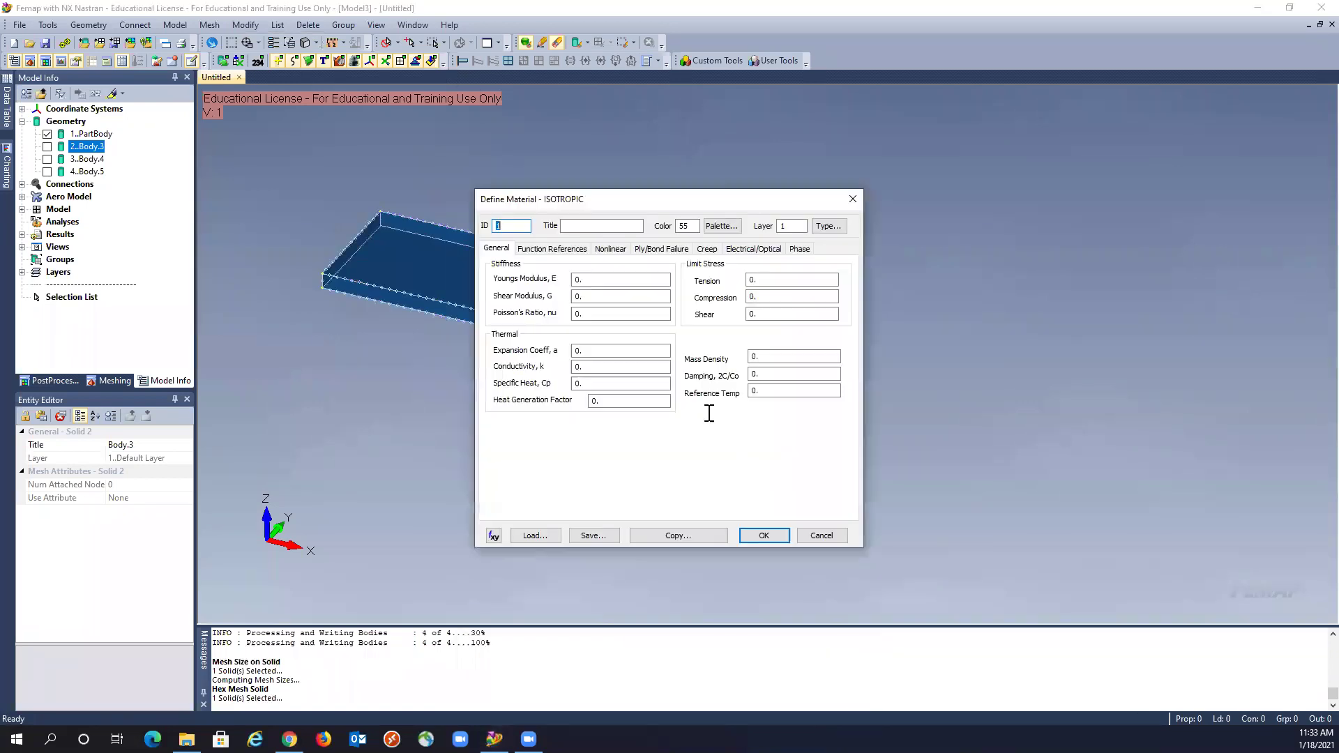
left_click(541, 536)
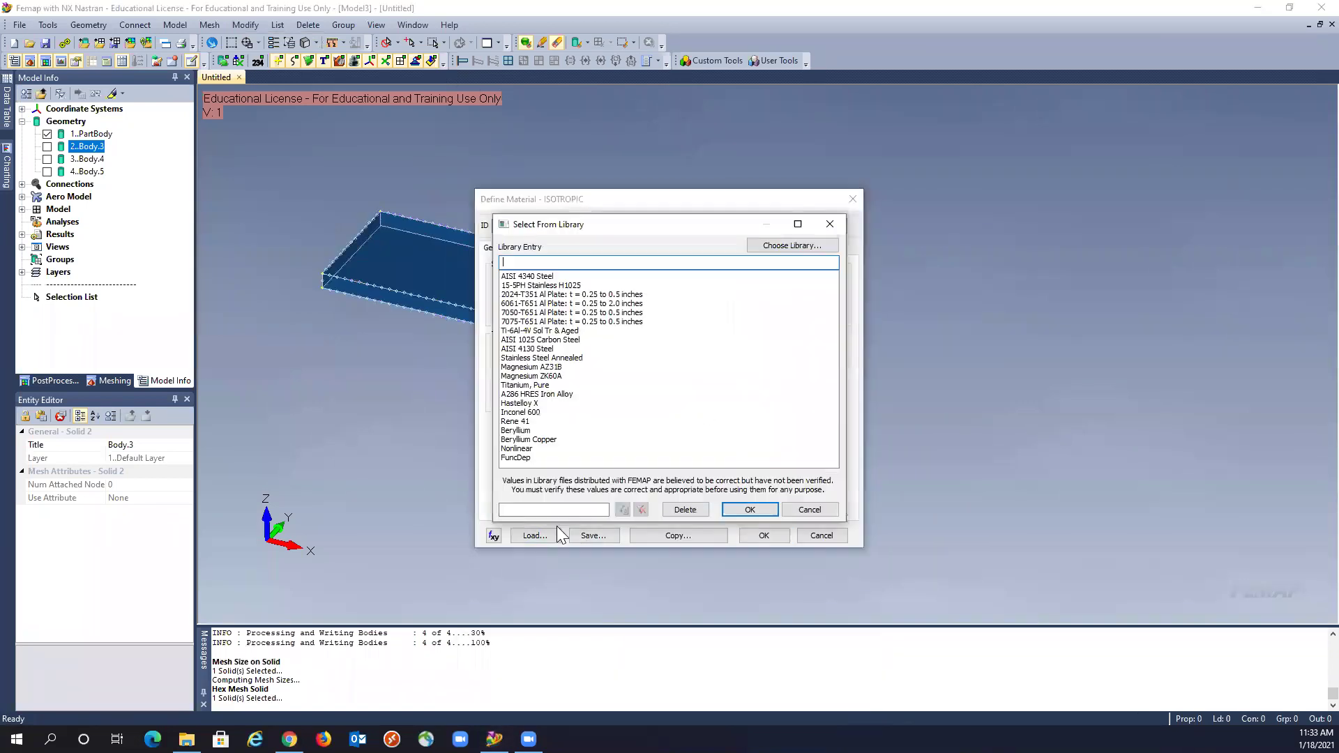
left_click(543, 295)
left_click(759, 510)
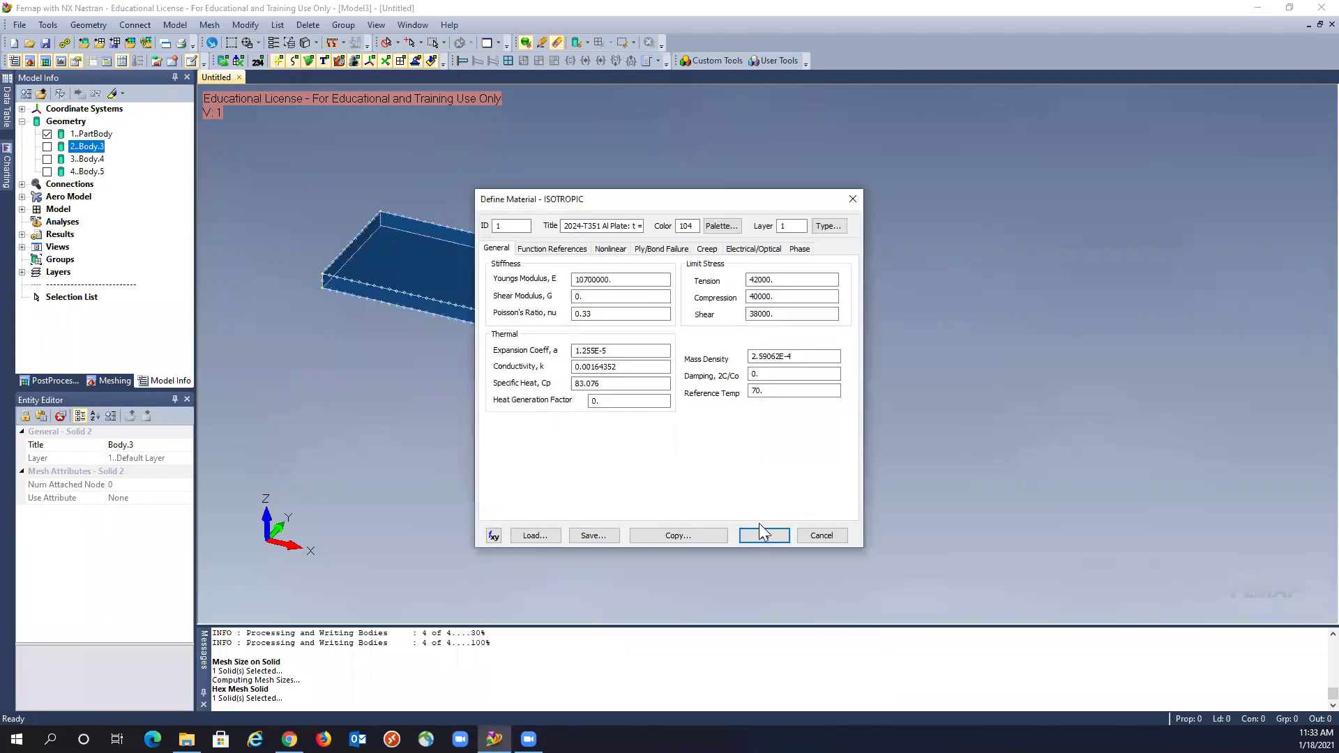
left_click(761, 533)
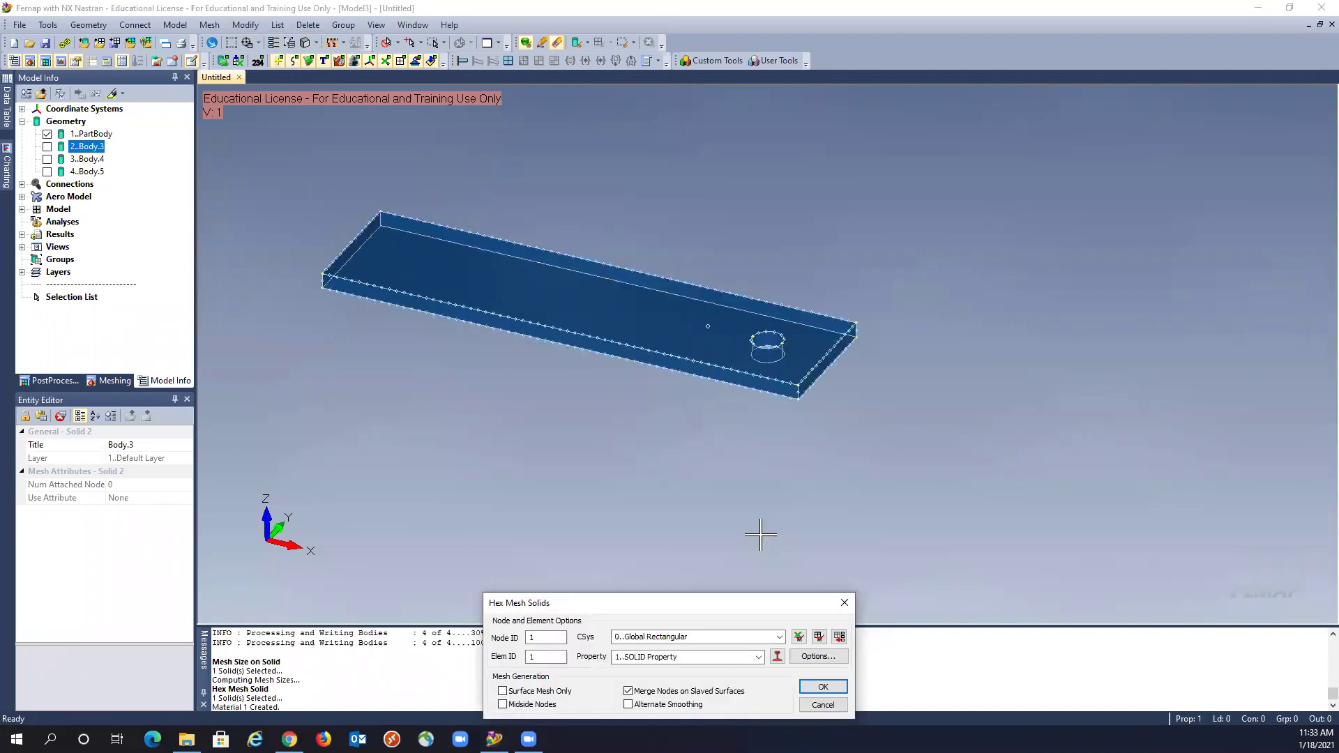
- Generate the plate's hex mesh with the SOLID Property and default node and element options, and inspect it around the hole
left_click(823, 687)
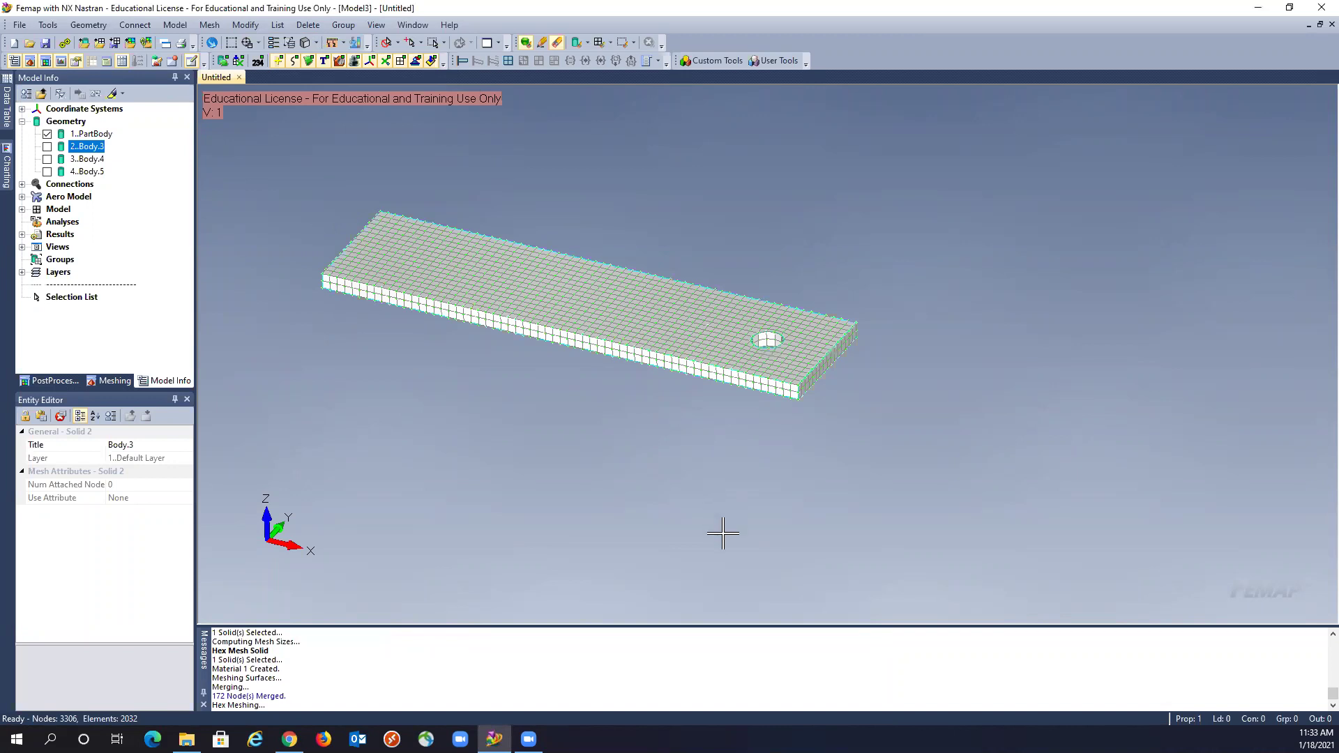
middle_click_drag(718, 532, 771, 383)
scroll(745, 302, "up", 3)
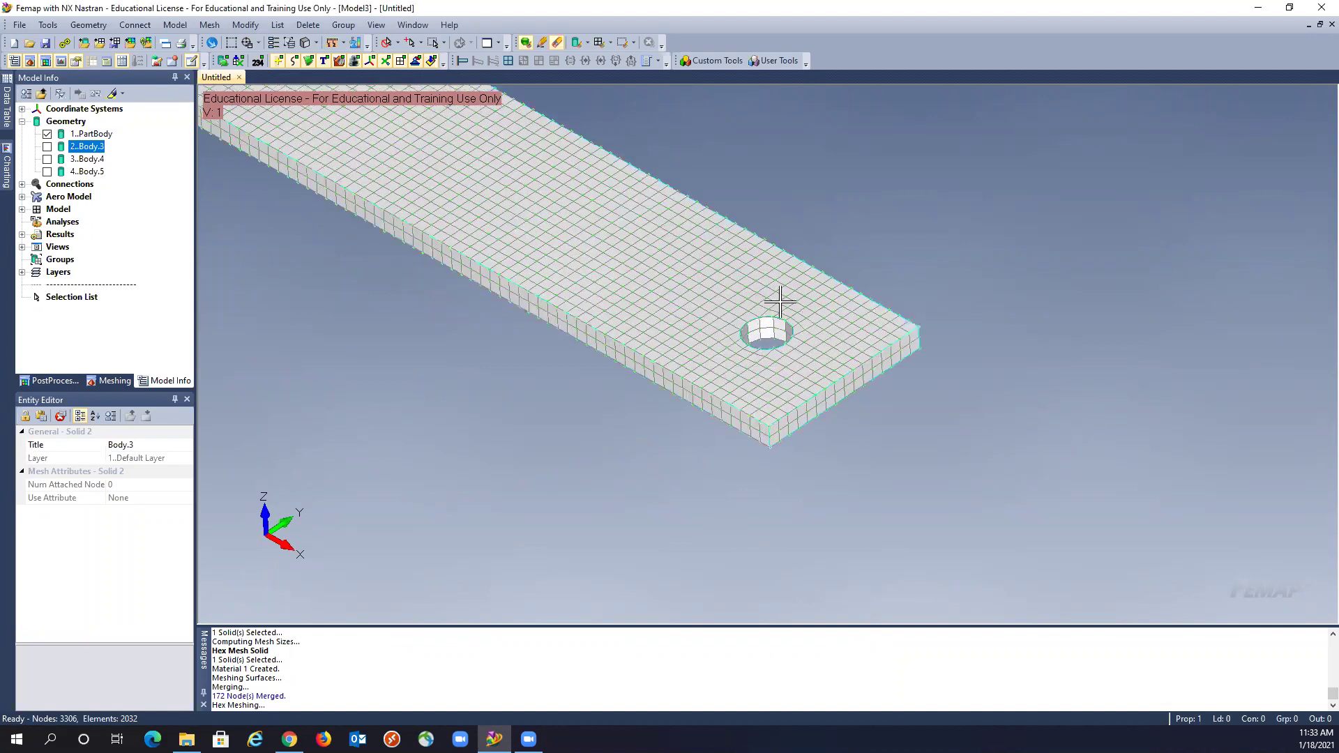
- Add a pad with a washer around the plate's hole, picking its upper and lower edge curves with a pad factor of 1 and automatic alignment
left_click(29, 63)
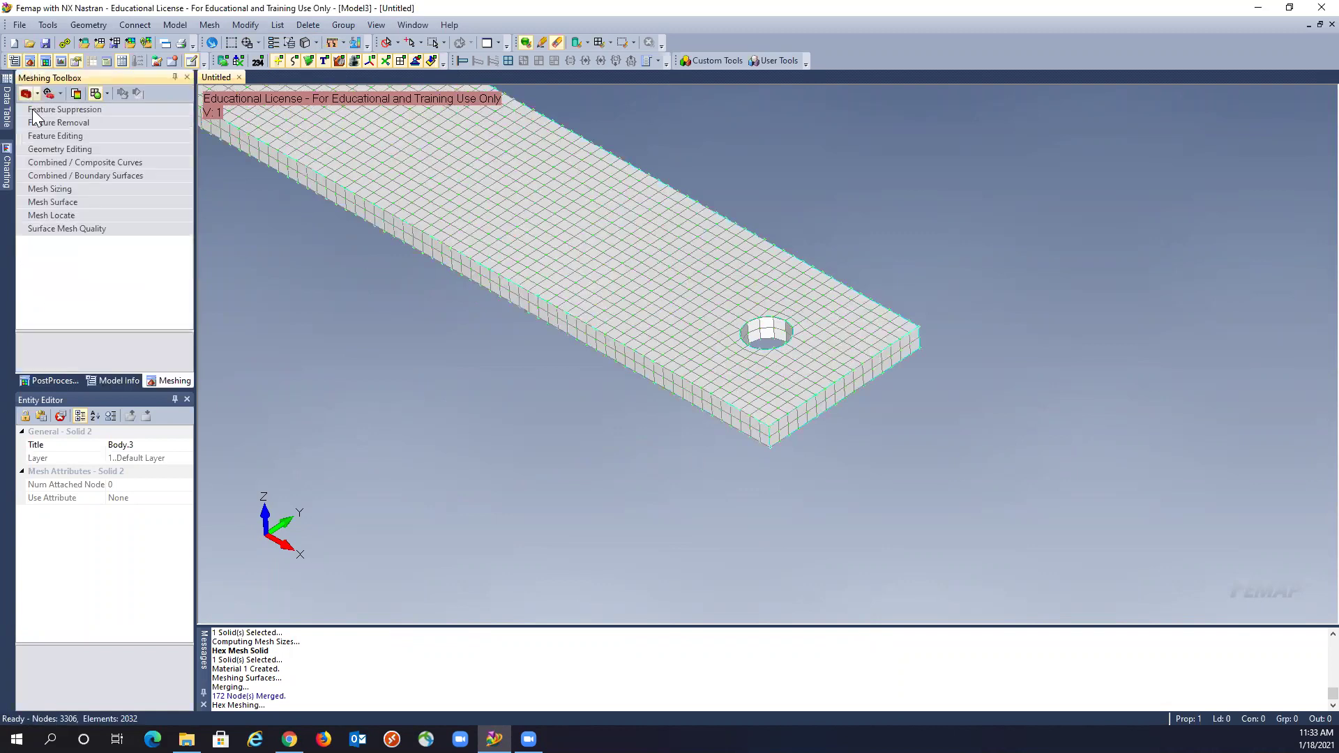
left_click(42, 149)
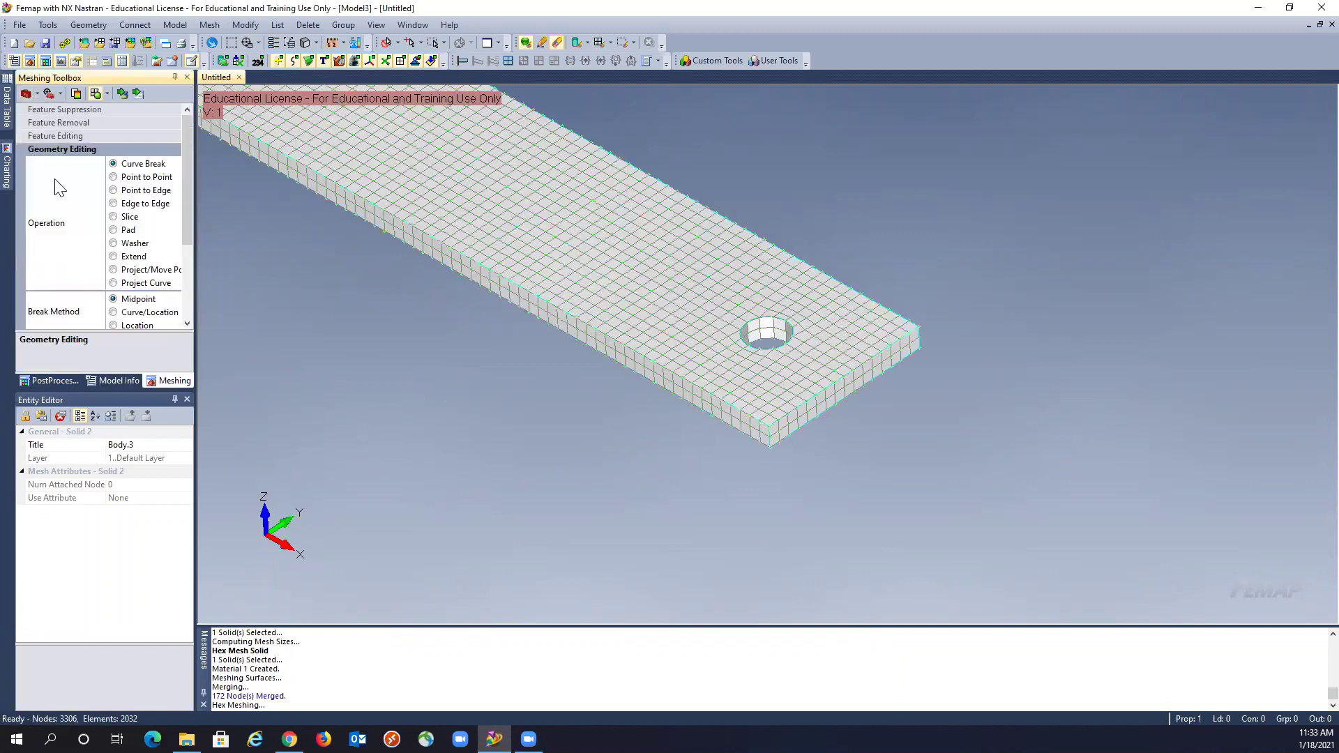
left_click(132, 230)
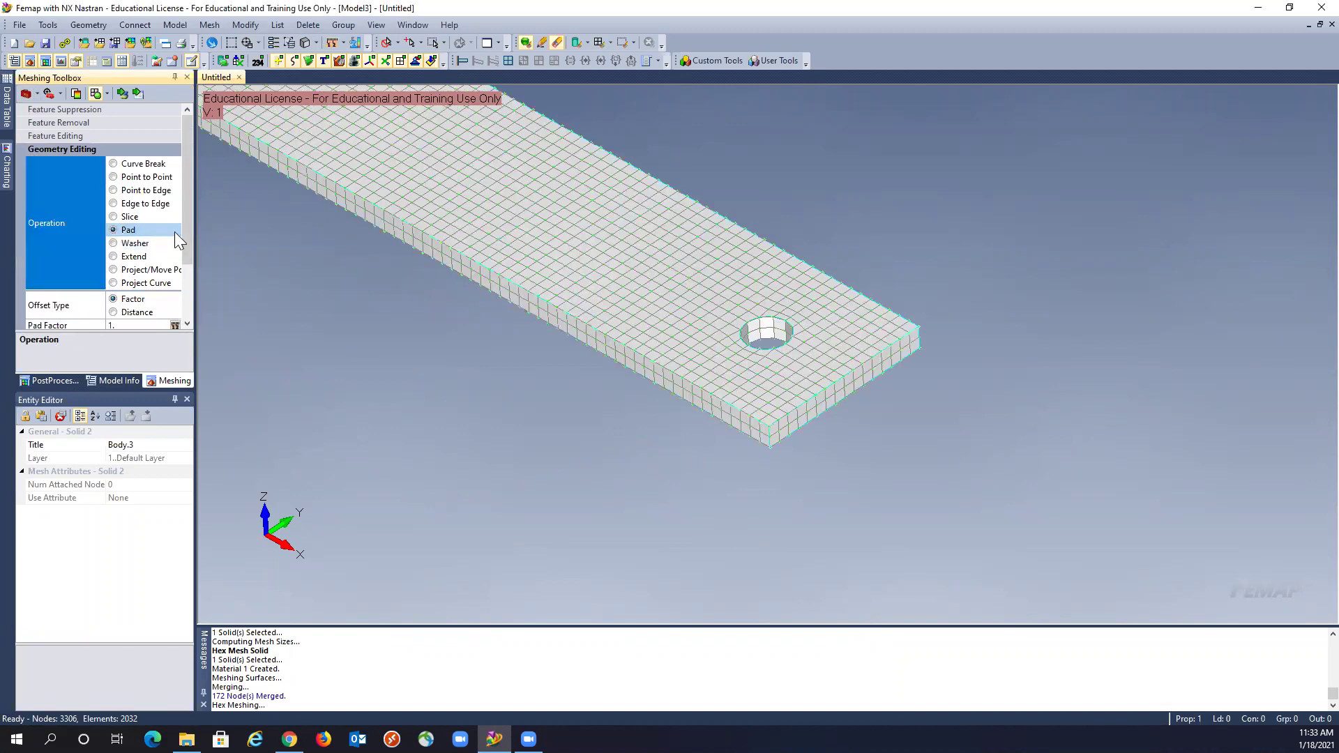
left_click_drag(187, 233, 185, 267)
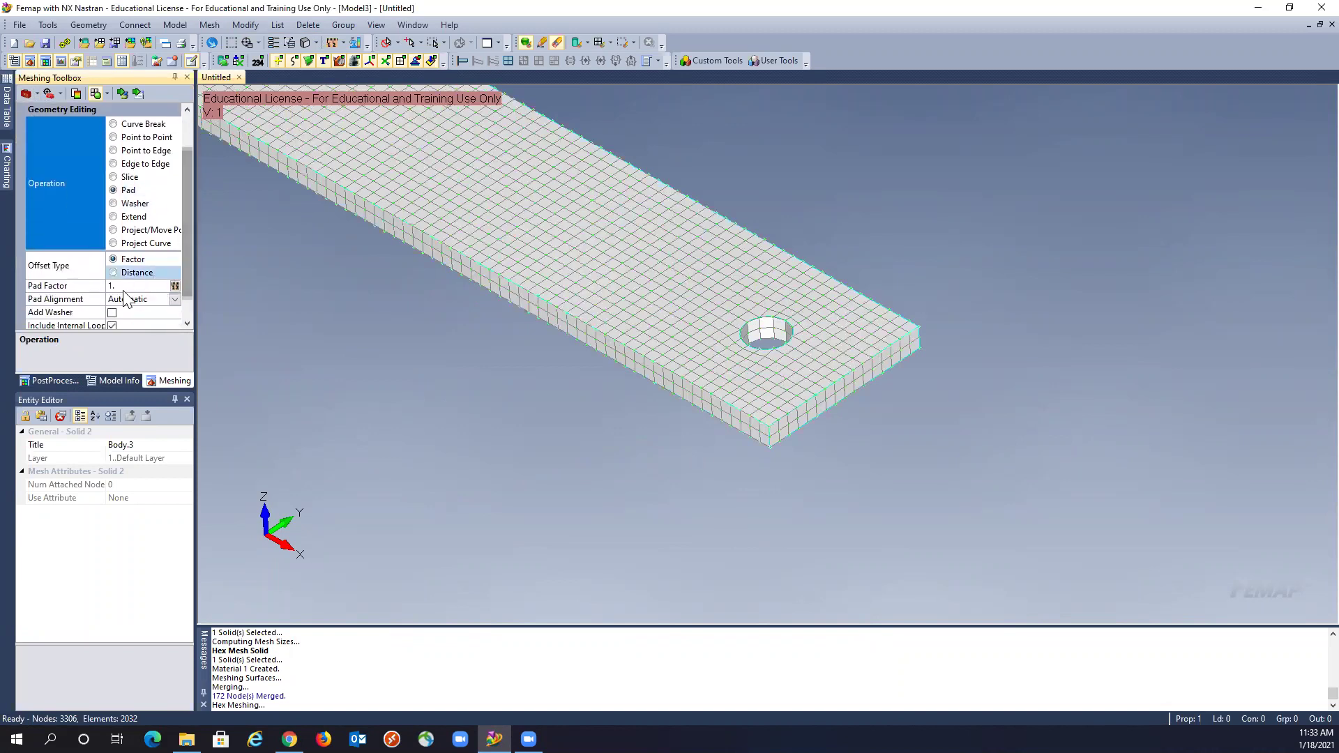
left_click(111, 312)
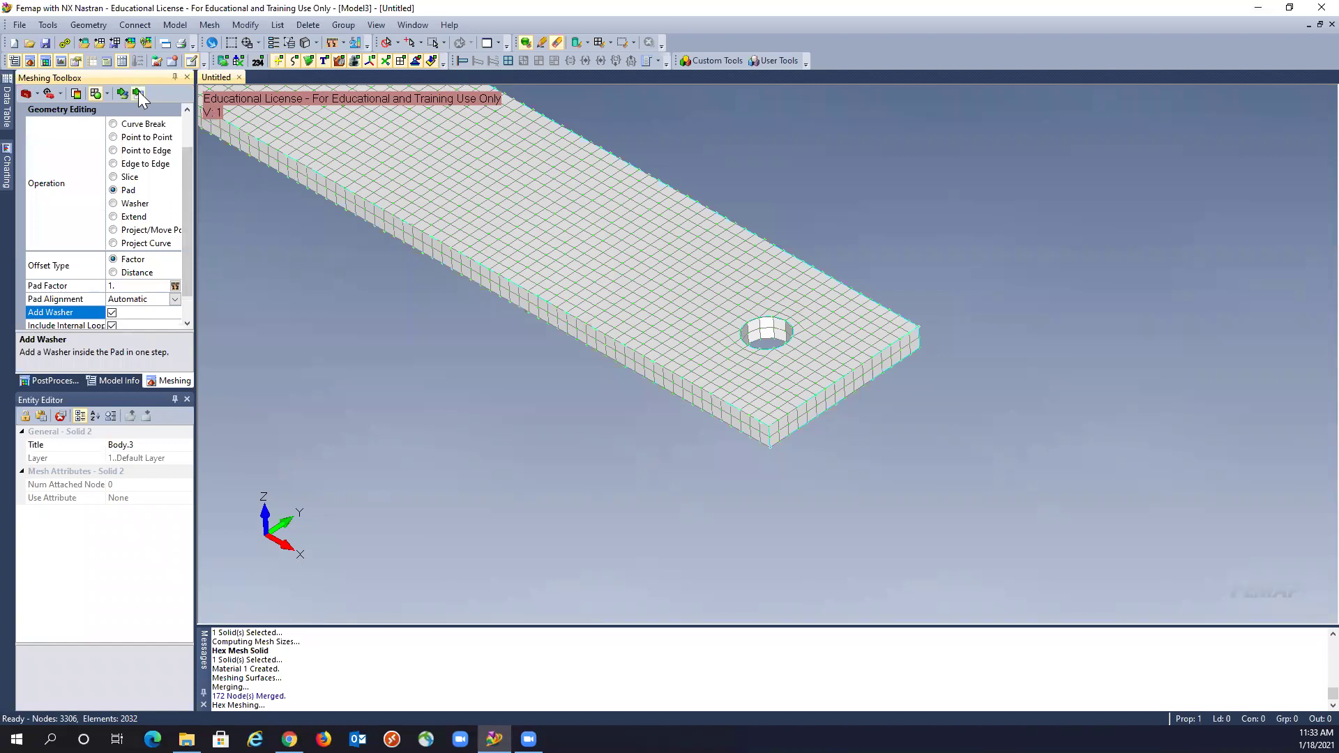
left_click(139, 93)
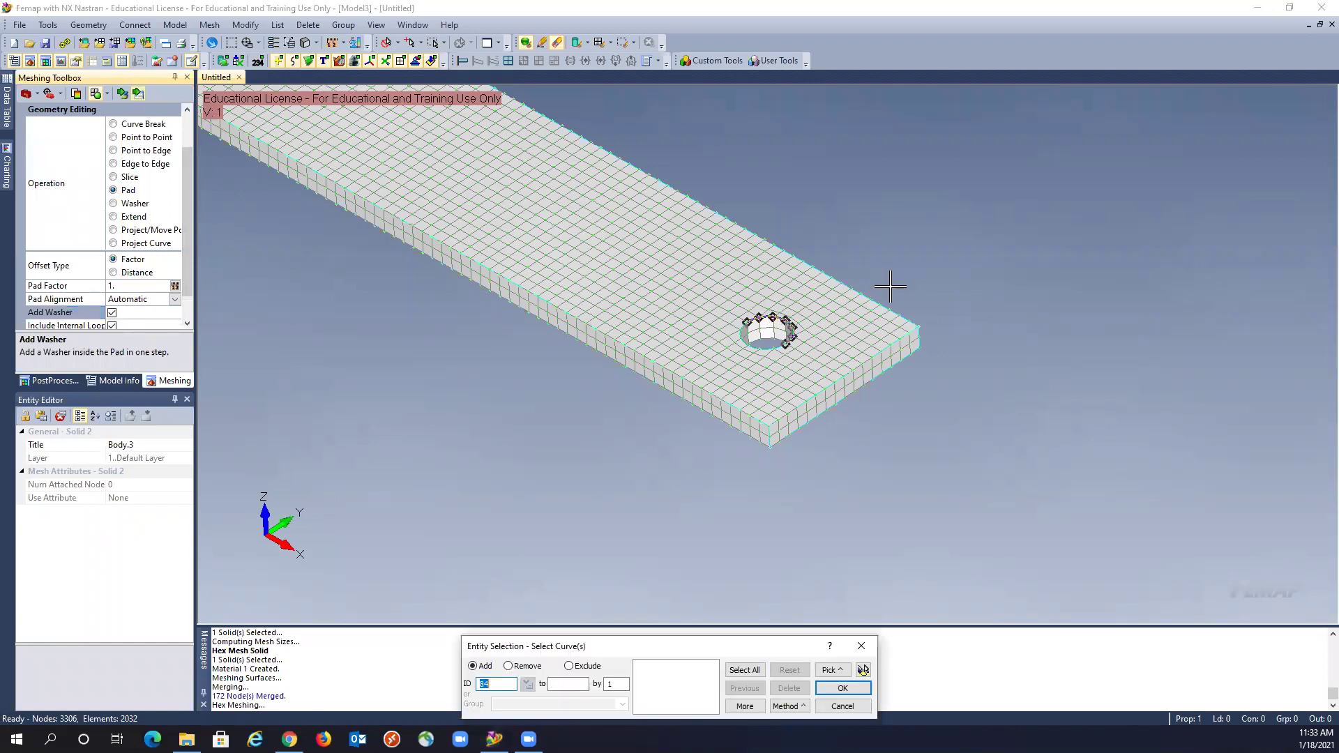
left_click(795, 314)
left_click(787, 343)
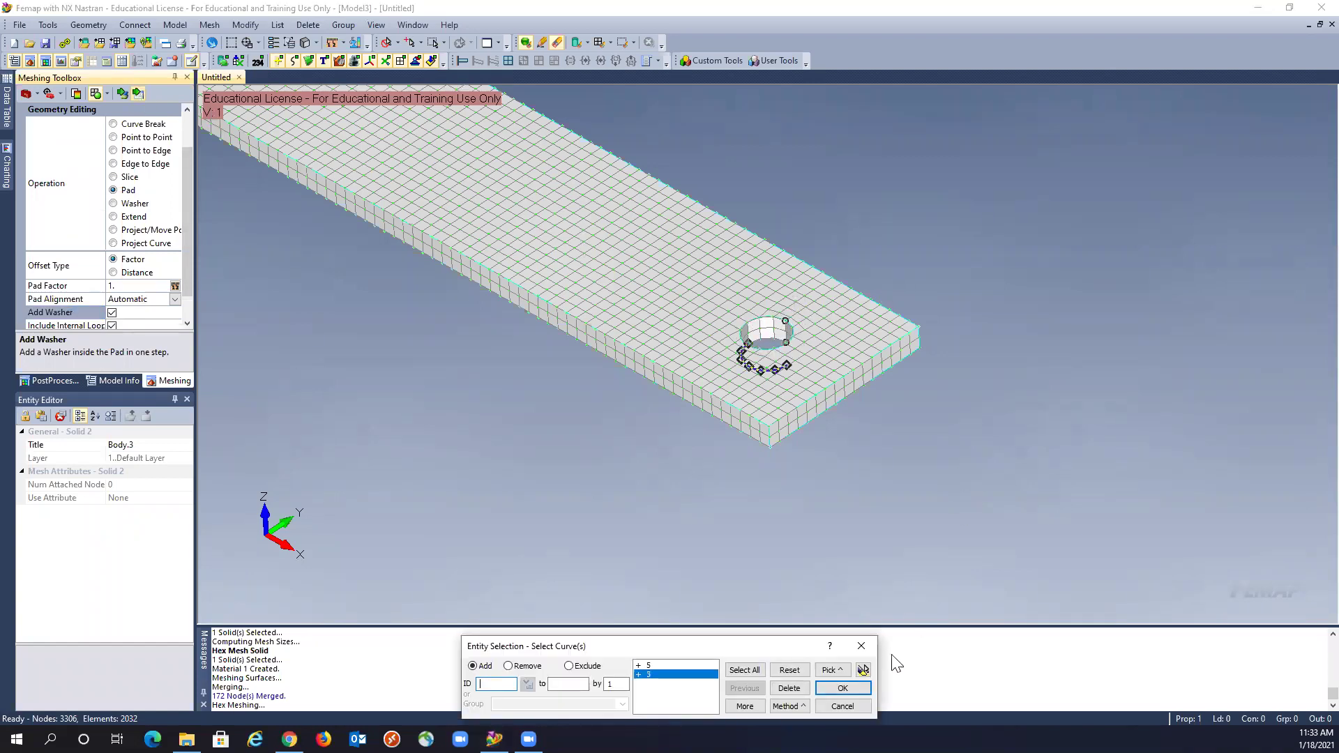
left_click(842, 688)
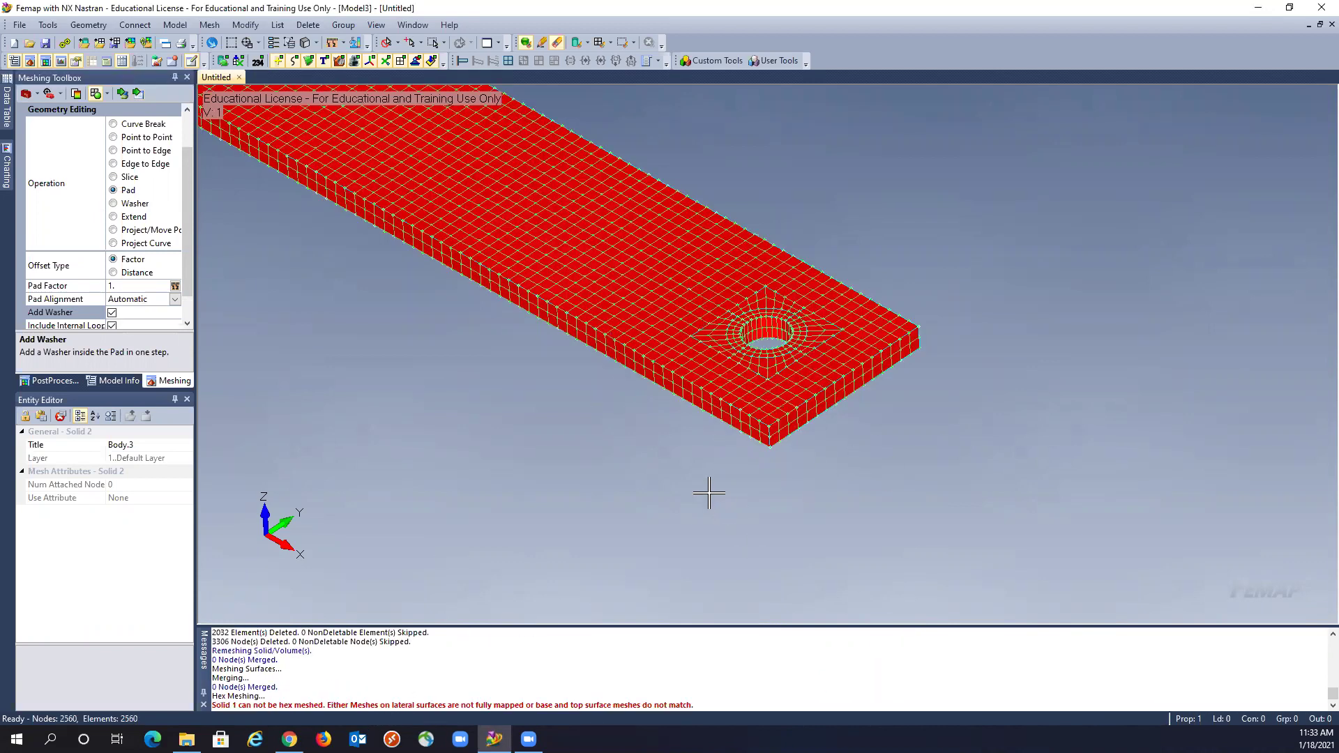
scroll(563, 345, "down", 2)
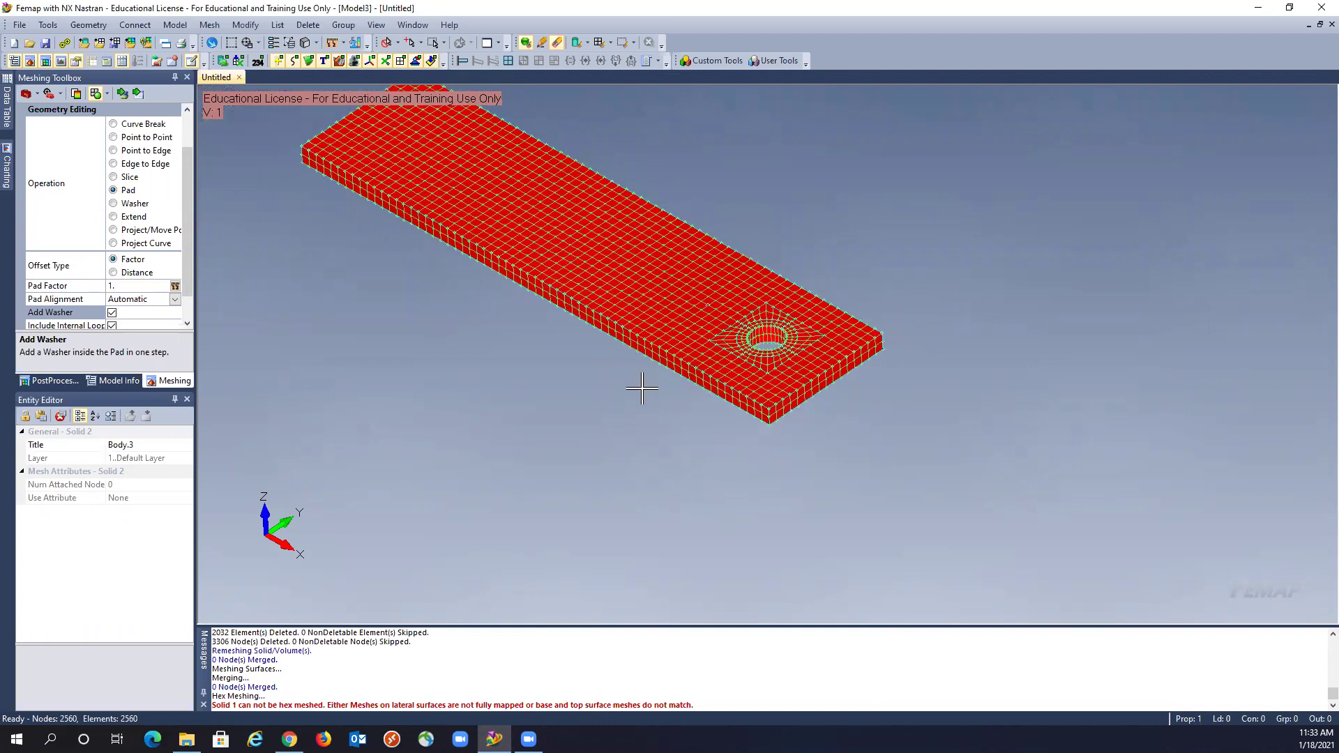
scroll(641, 387, "up", 3)
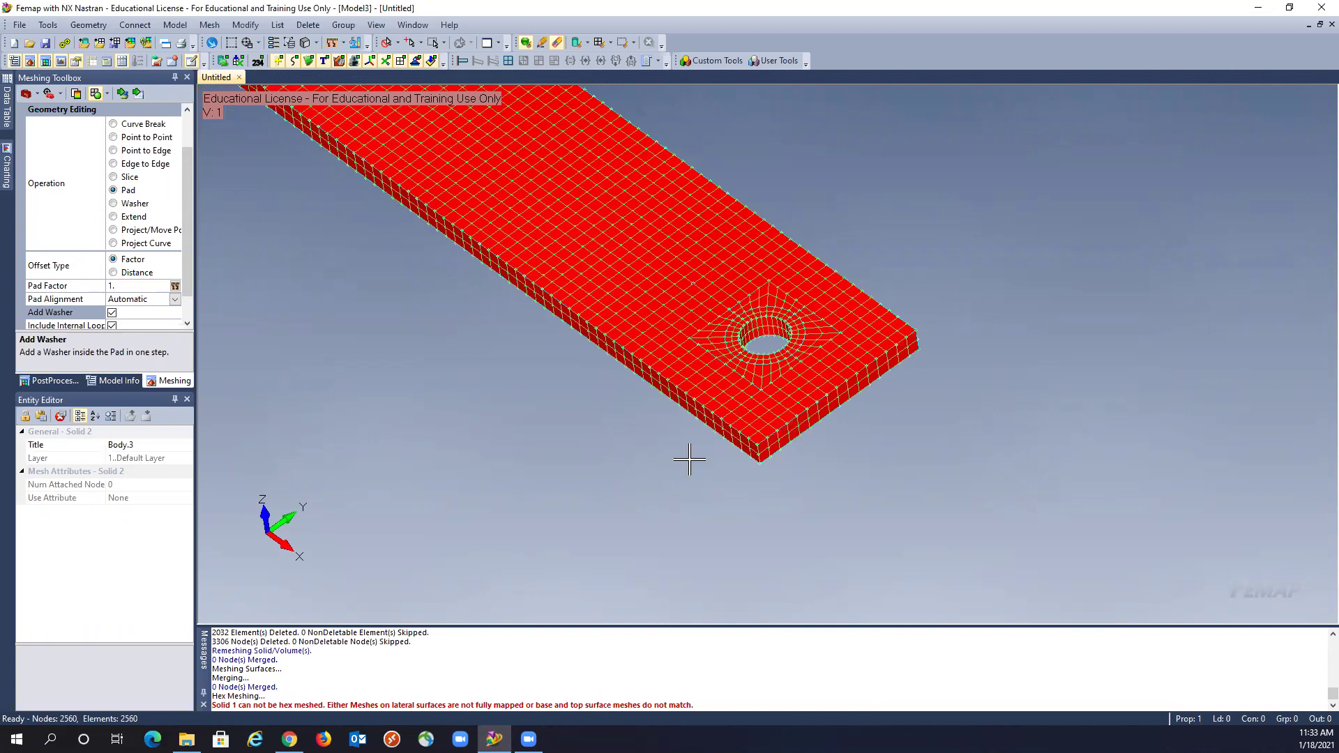
middle_click_drag(689, 460, 730, 374)
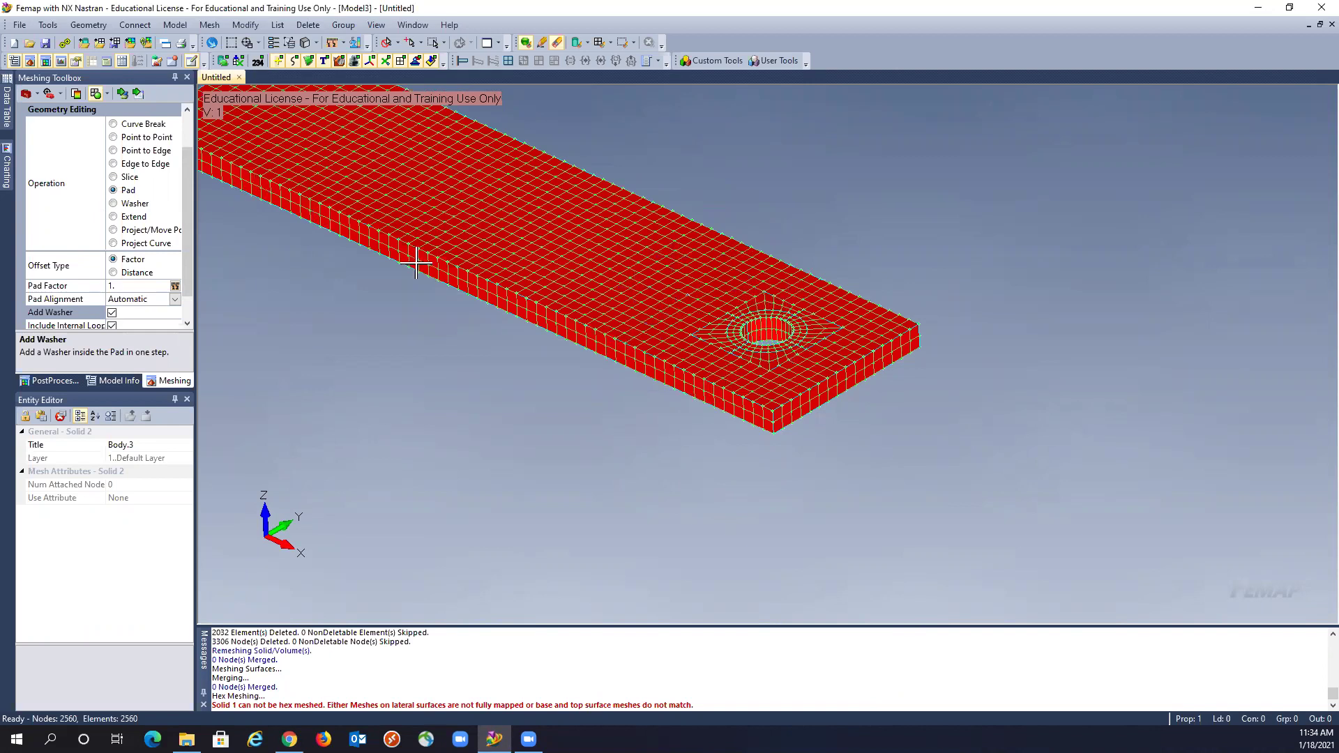
- Undo the pad and washer edit and the plate's hex mesh
key("ctrl+z")
key("ctrl+z")
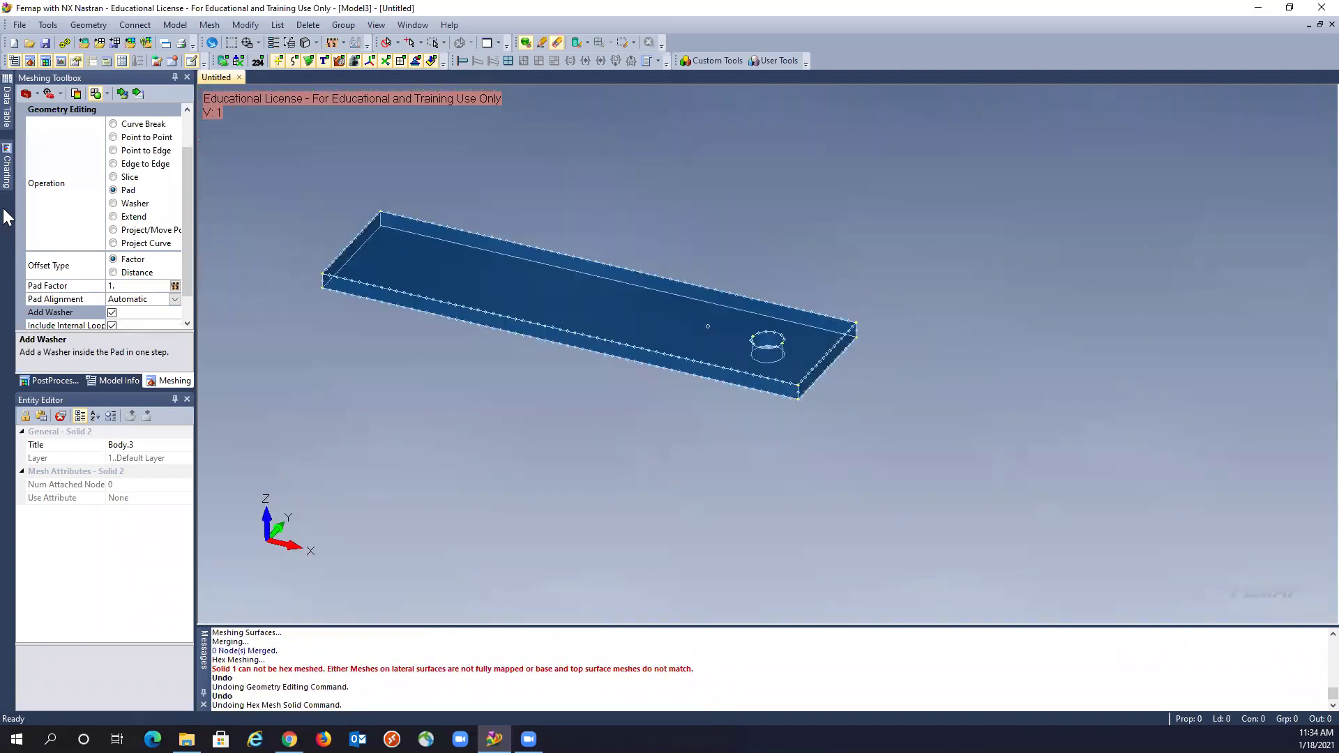
- Create an isotropic material from the library entry 2024-T351 Al Plate: t = 0.25 to 0.5 inches and make it the active material
left_click(14, 60)
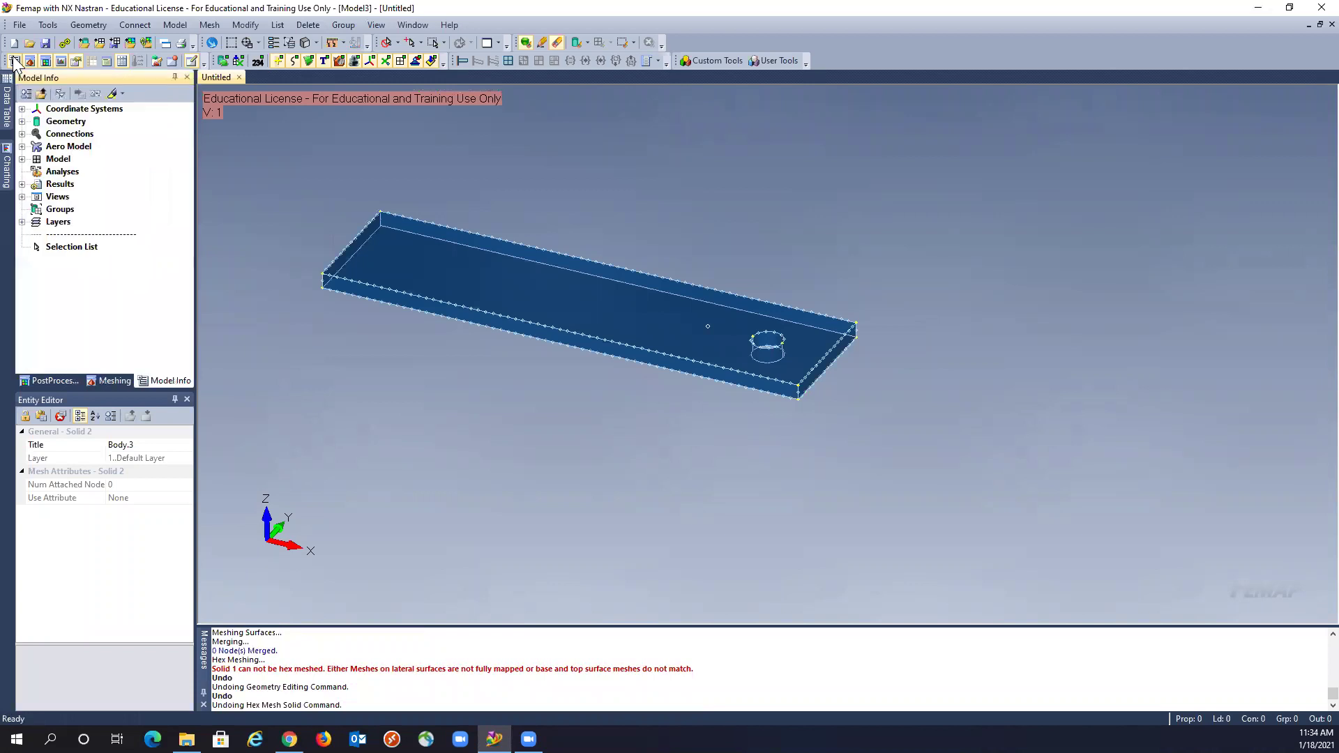
left_click(22, 159)
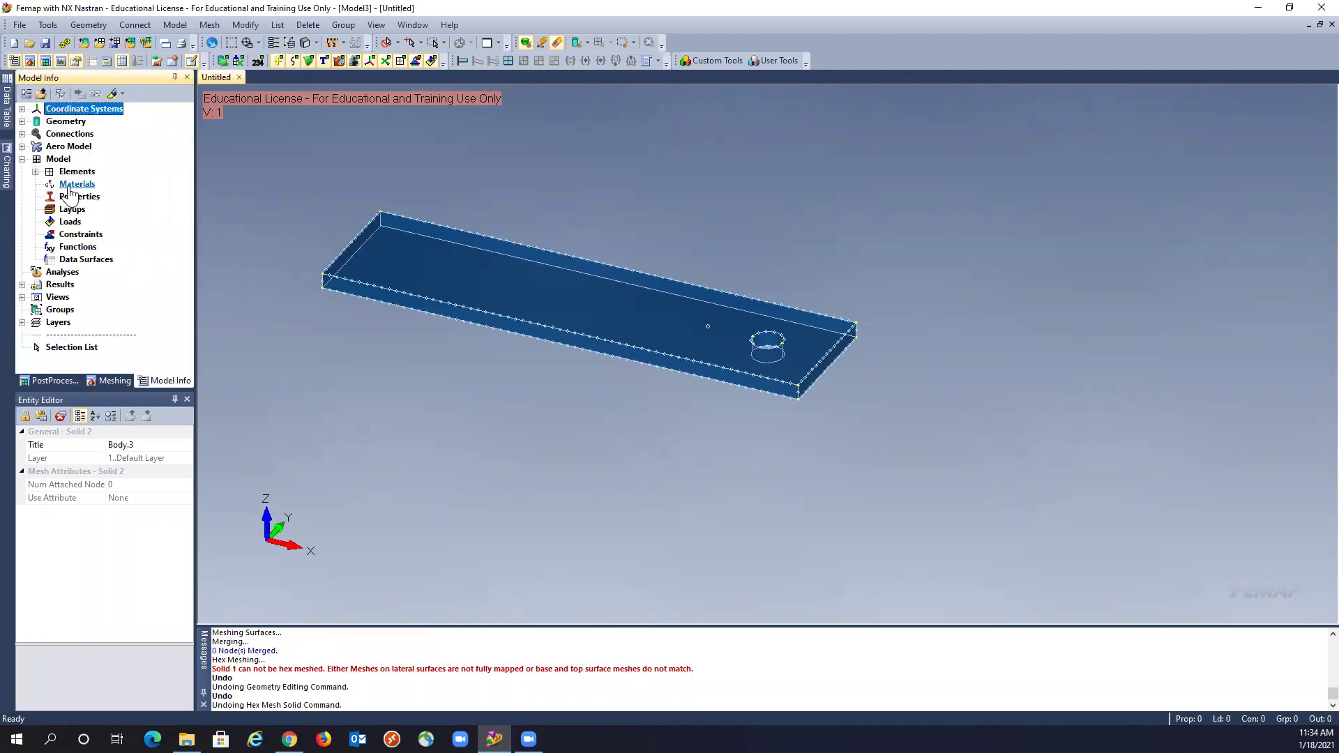
right_click(74, 185)
left_click(103, 196)
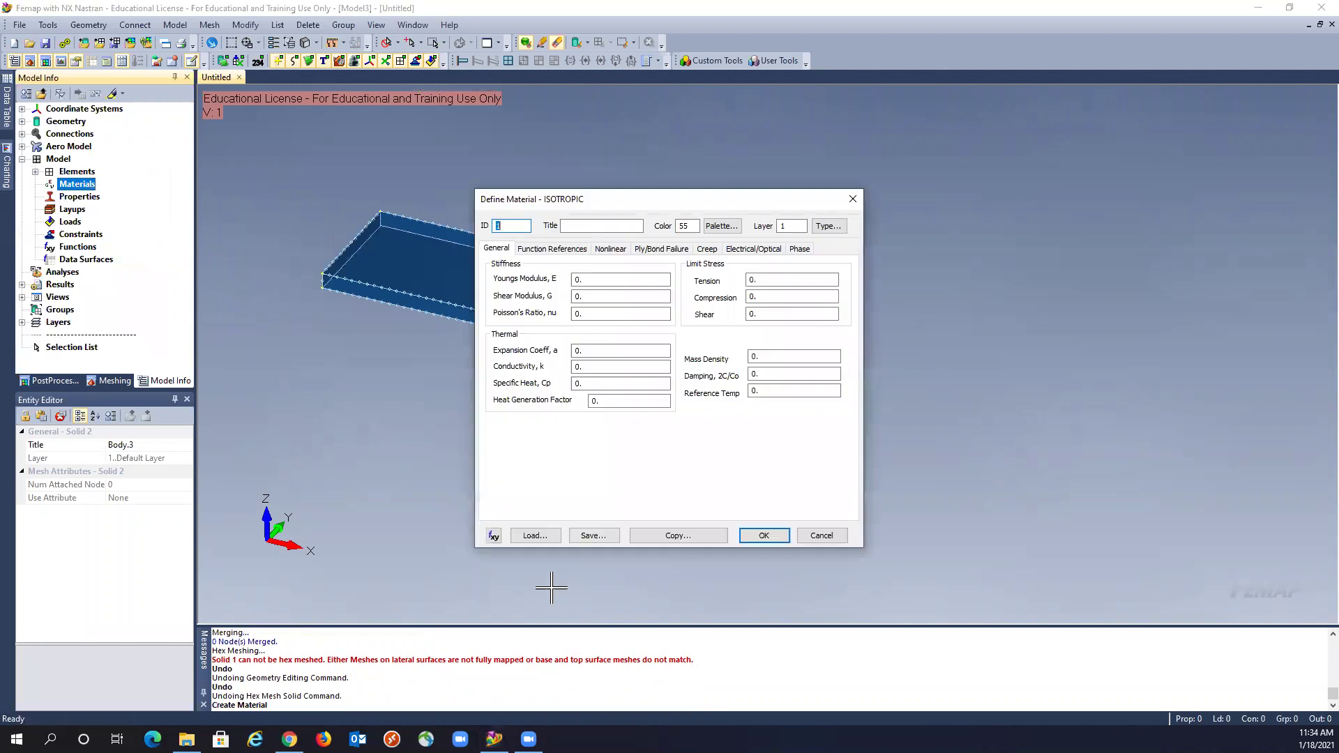
left_click(535, 536)
left_click(522, 294)
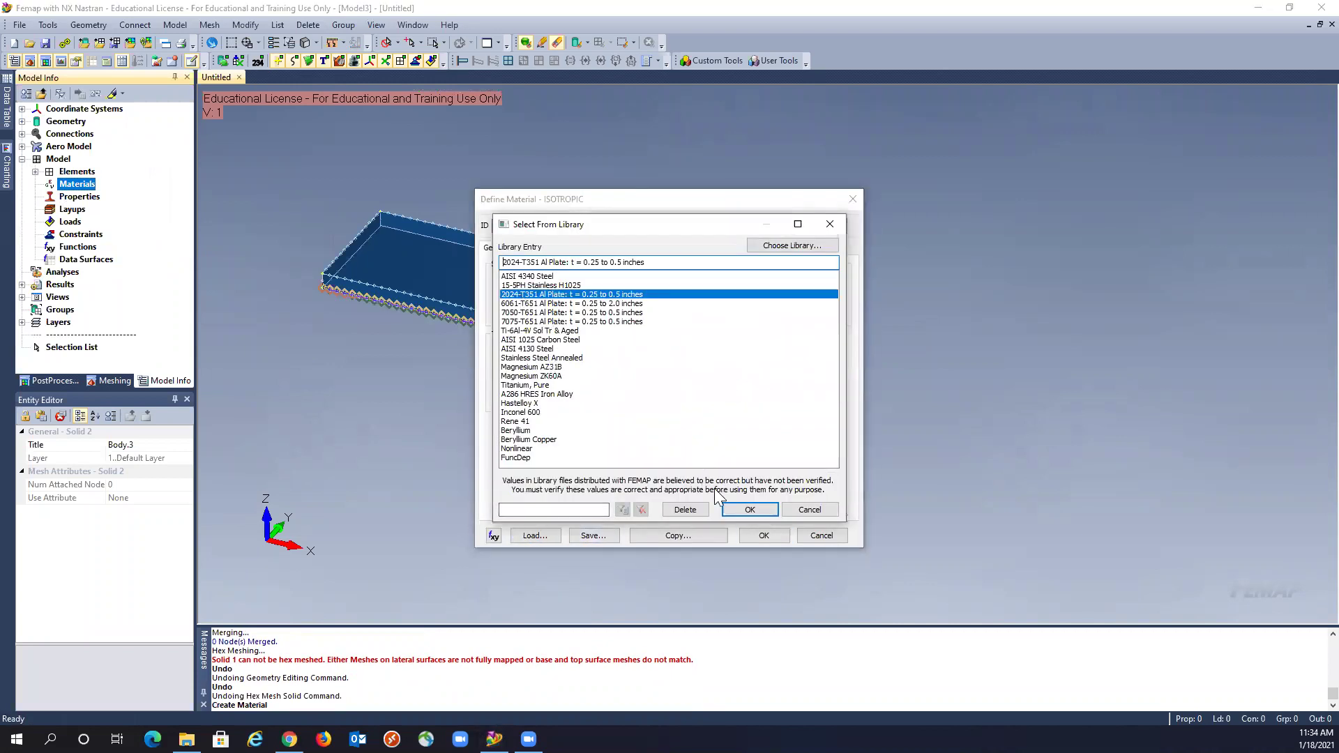
left_click(736, 508)
left_click(748, 533)
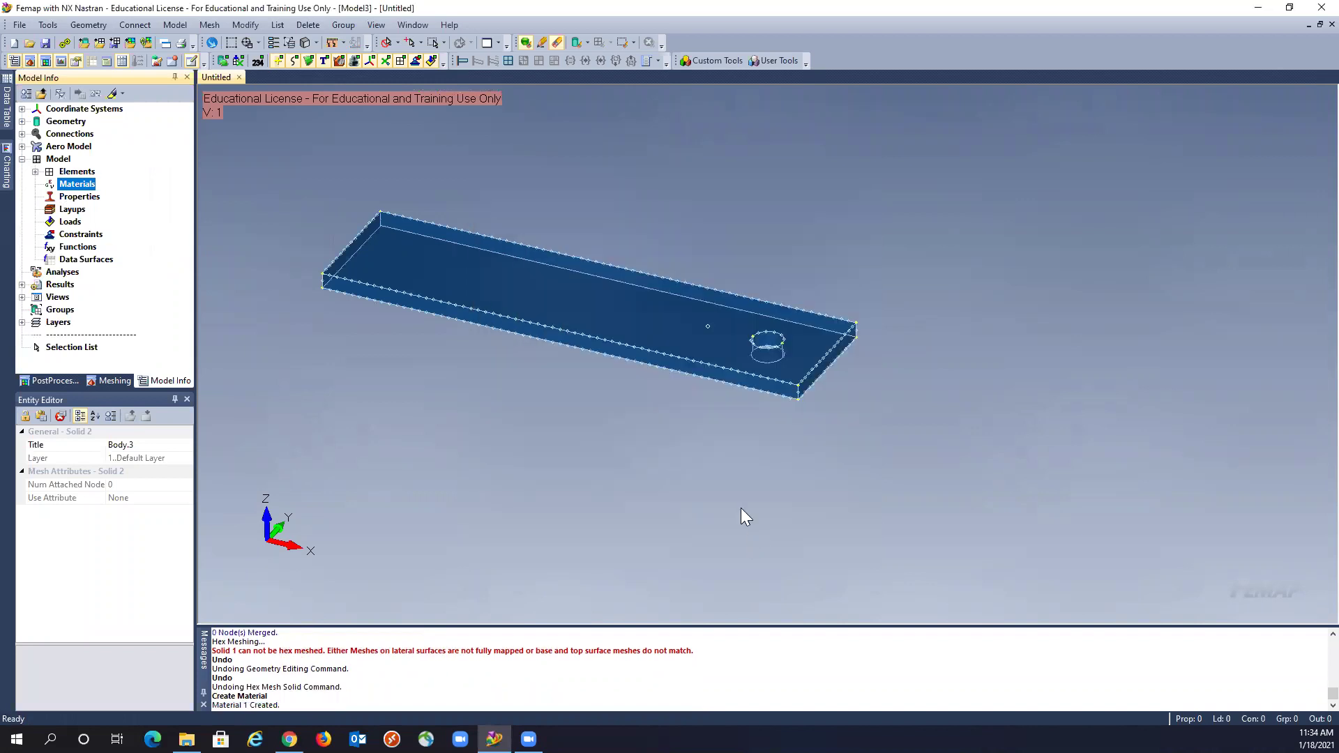
left_click(811, 536)
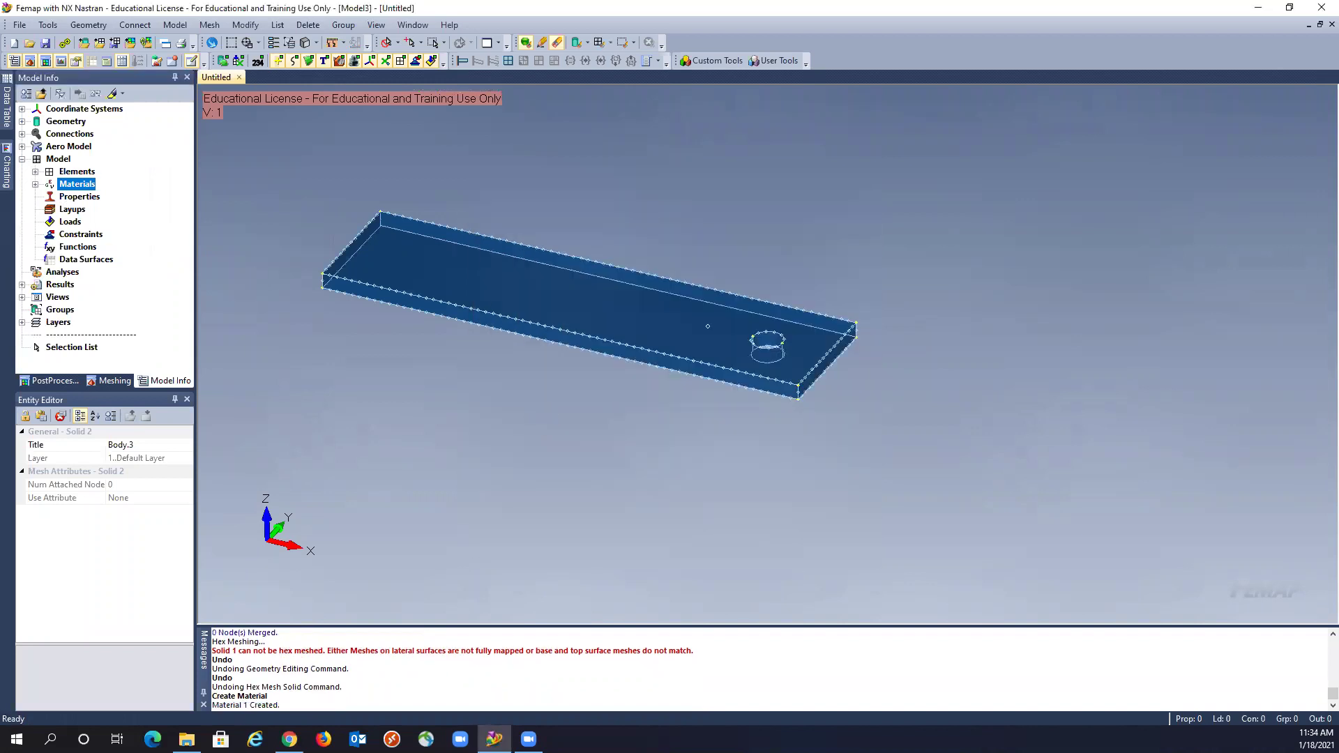
left_click(35, 184)
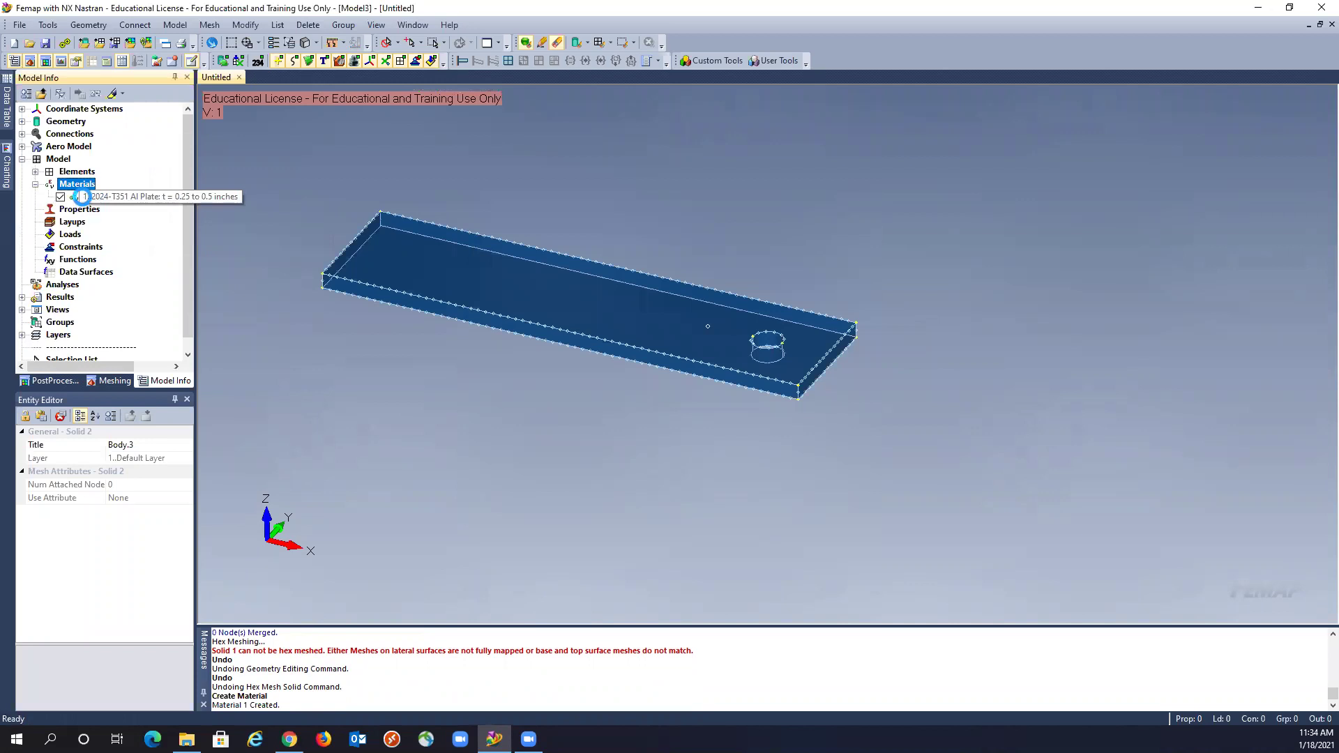
left_click(98, 196)
middle_click_drag(496, 409, 499, 412)
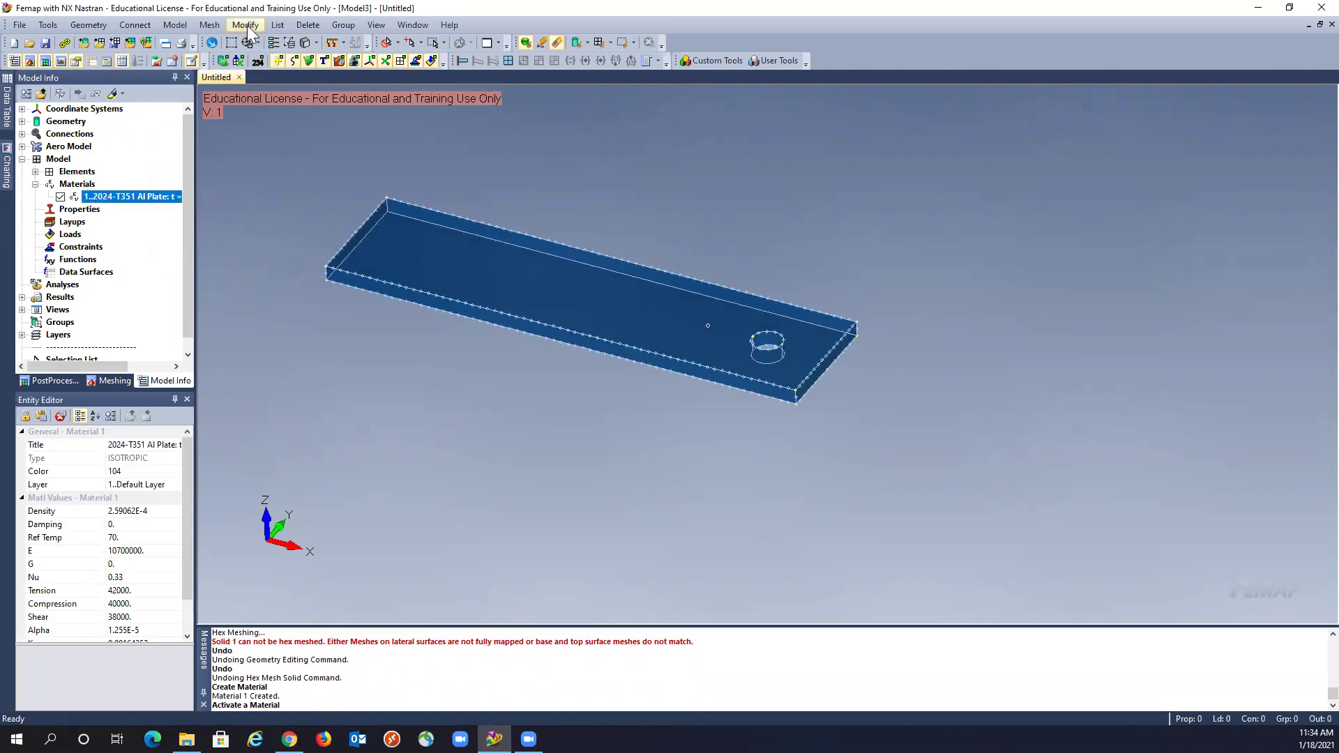
- Begin a surface mesh on the plate's upper and lower faces
left_click(218, 25)
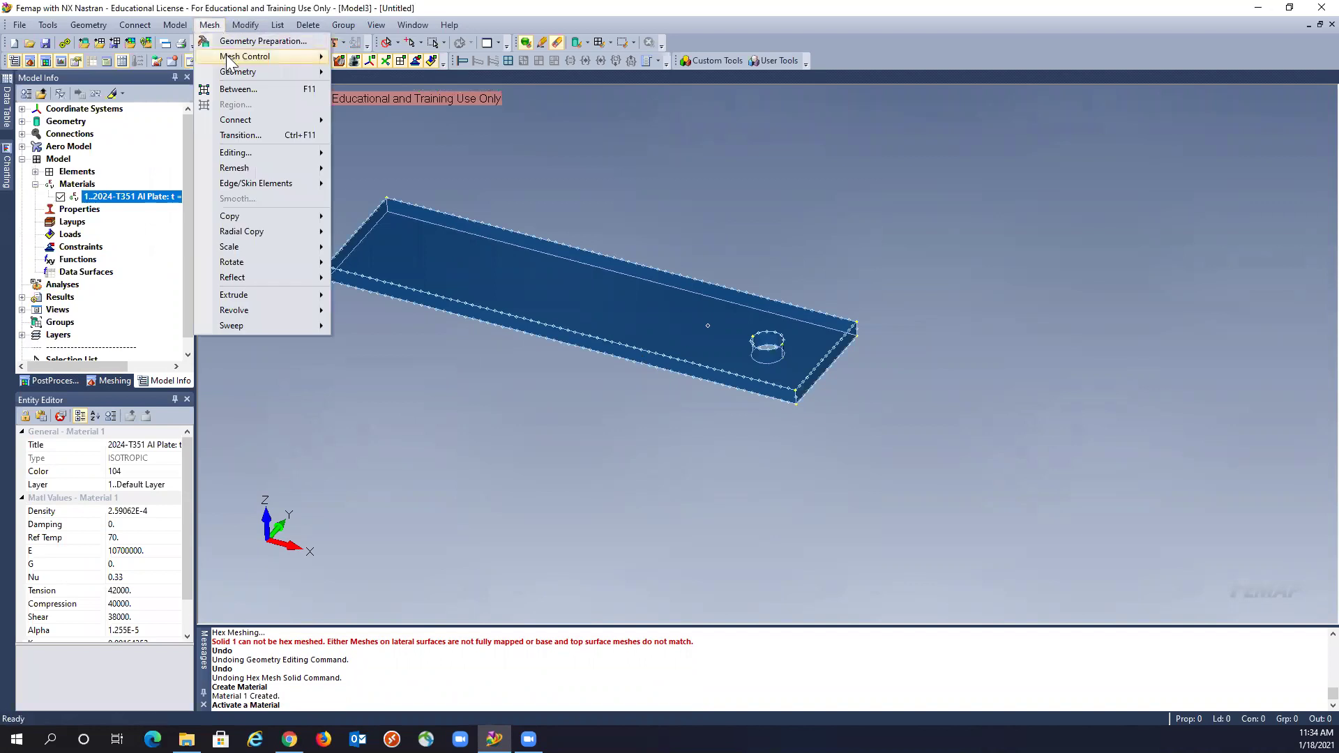
mouse_move(231, 73)
left_click(376, 94)
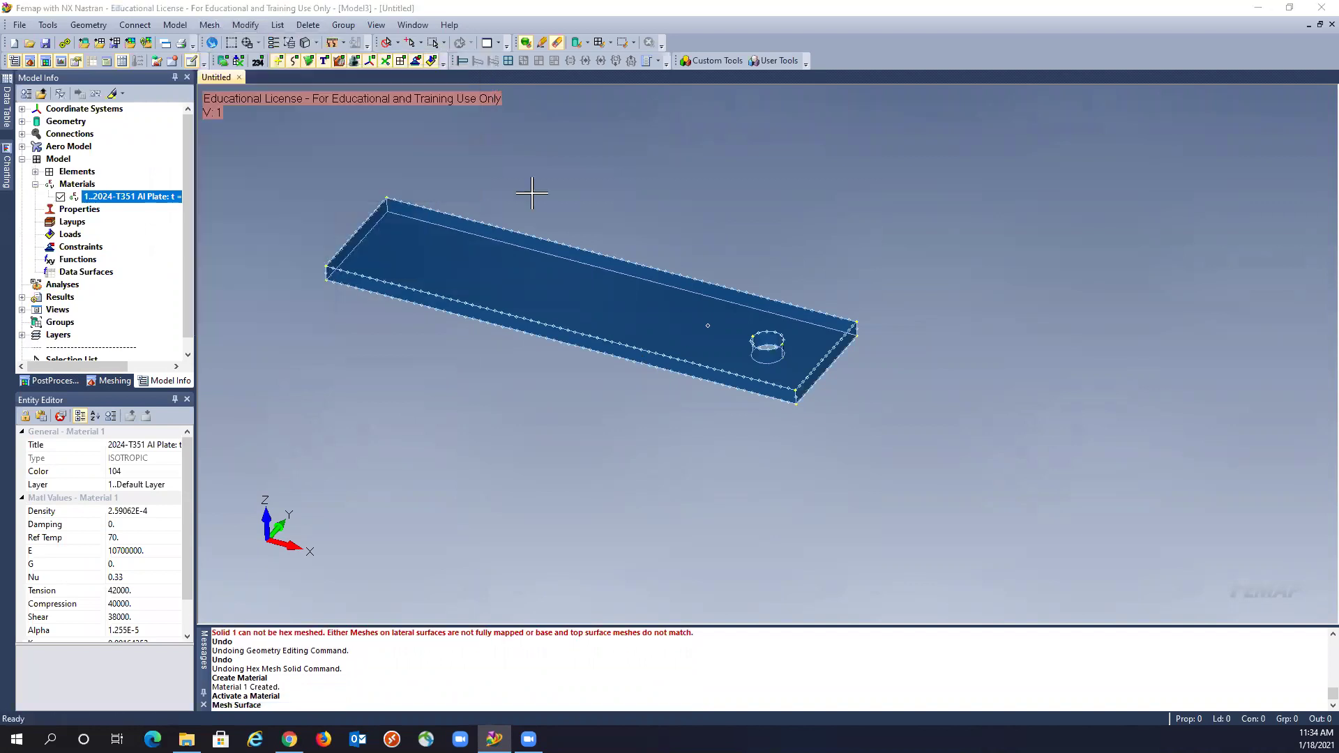
left_click(491, 237)
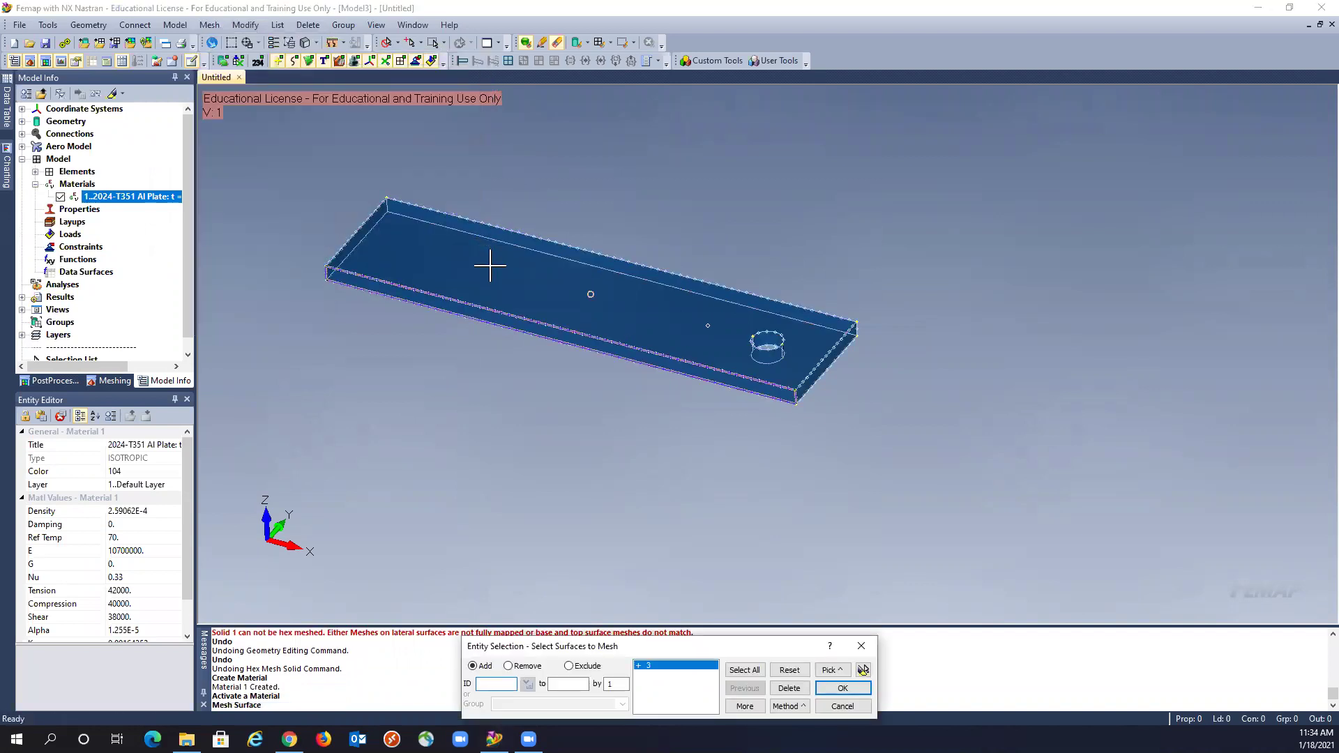
middle_click_drag(566, 311, 684, 388)
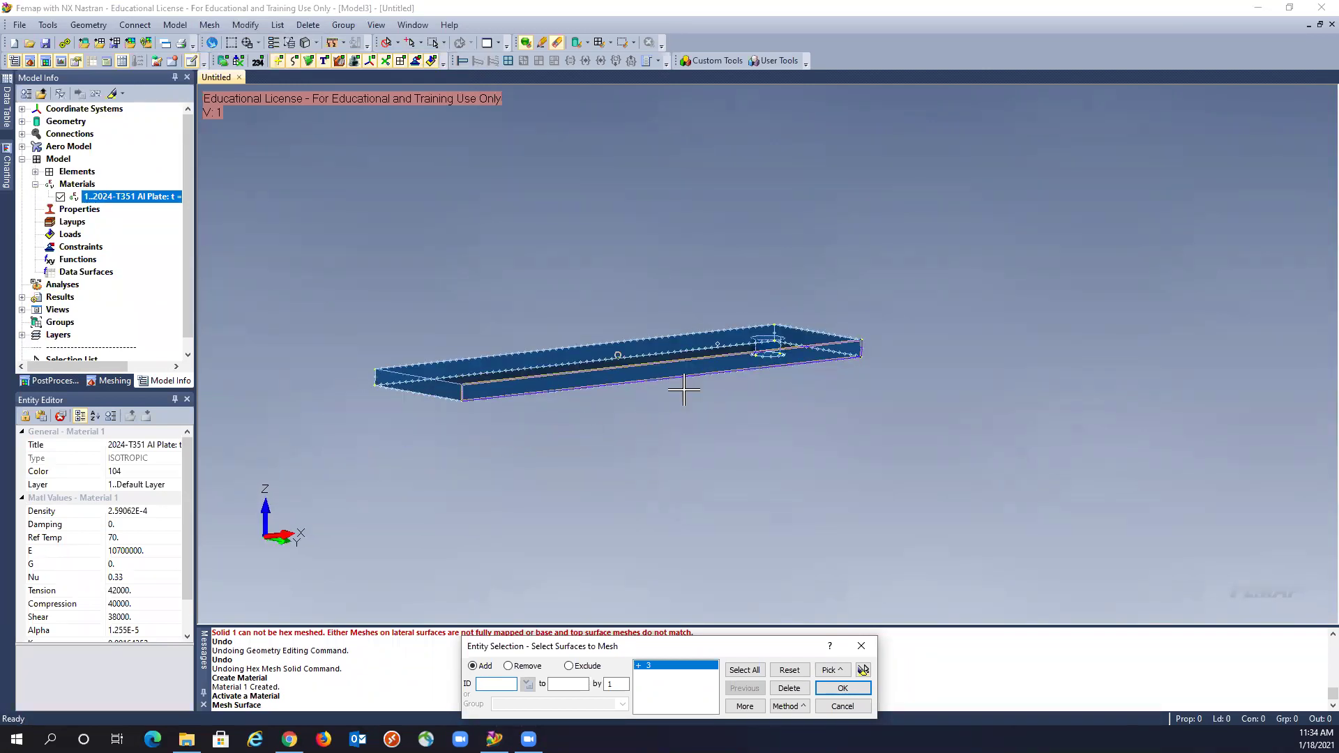
left_click(625, 384)
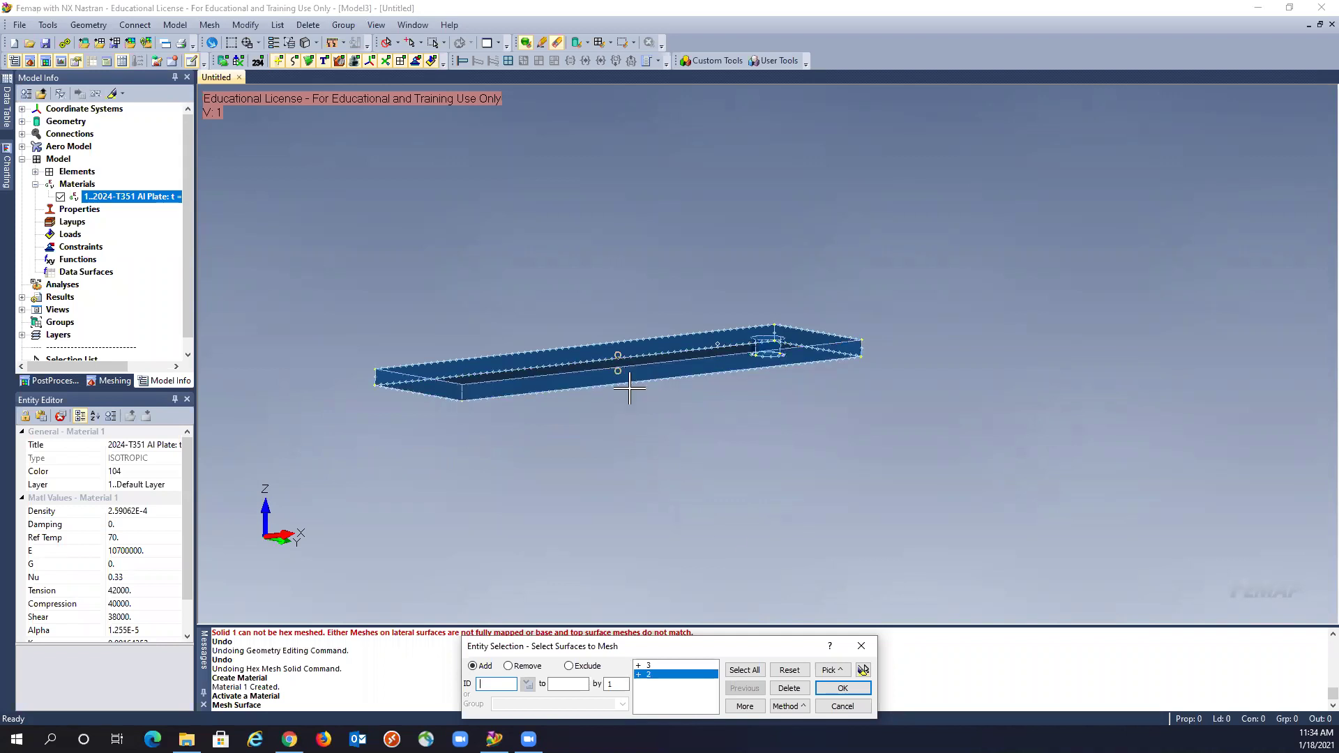
left_click(837, 690)
- Define a plate property titled Shell t=0.125 with a thickness of 0.125 and generate the quad mesh on the selected faces with it
left_click(817, 609)
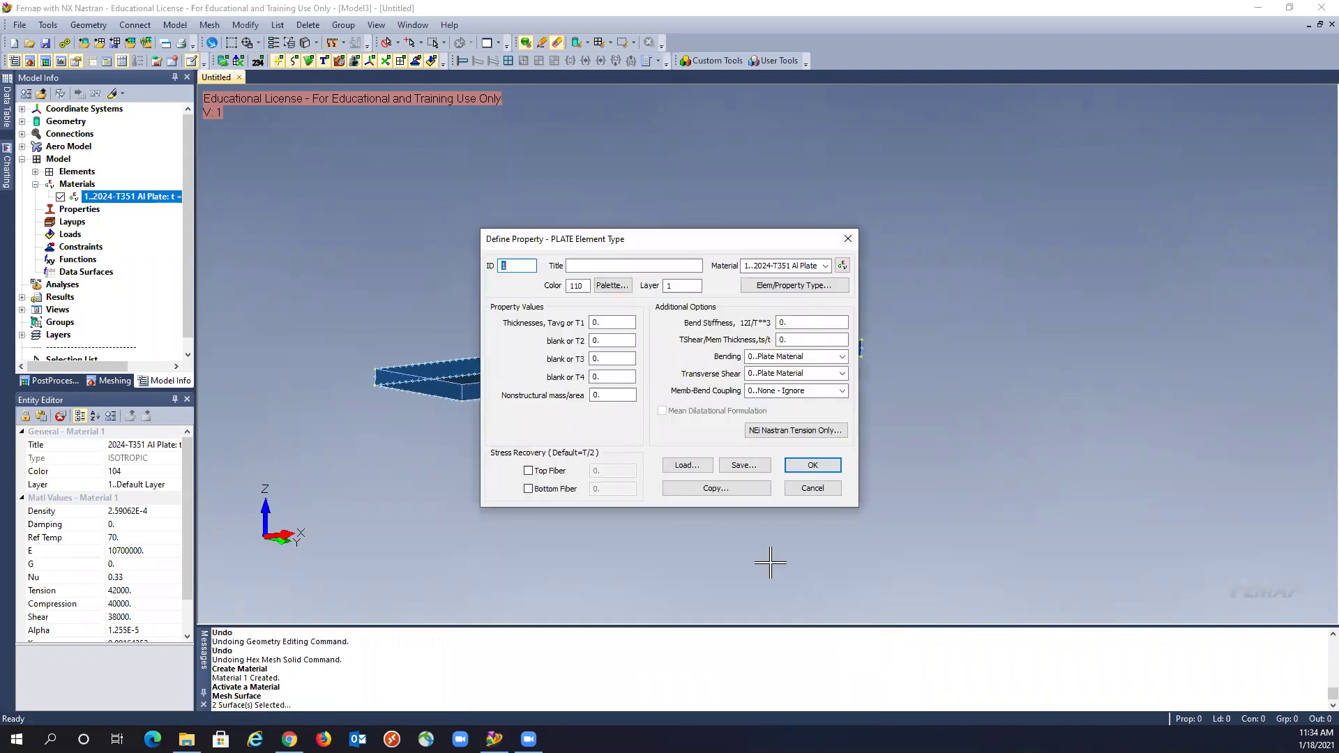
left_click(608, 322)
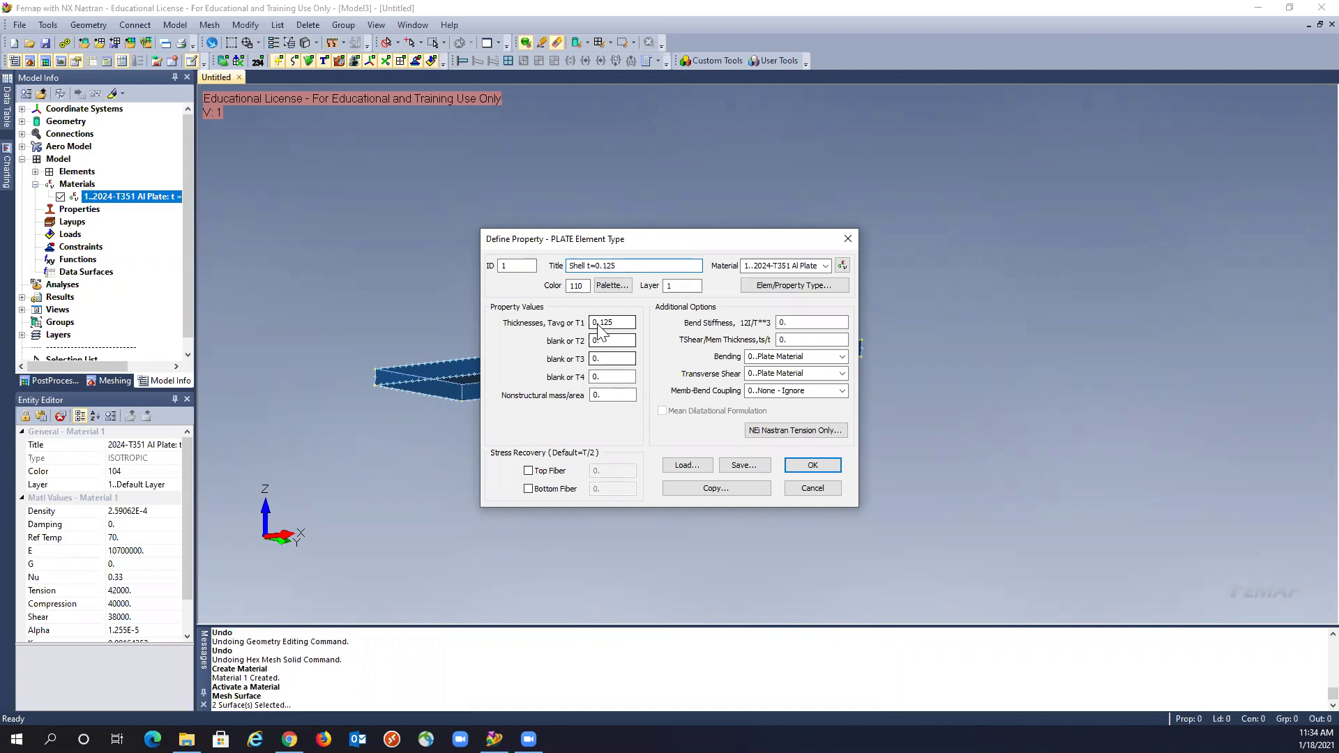
left_click(809, 467)
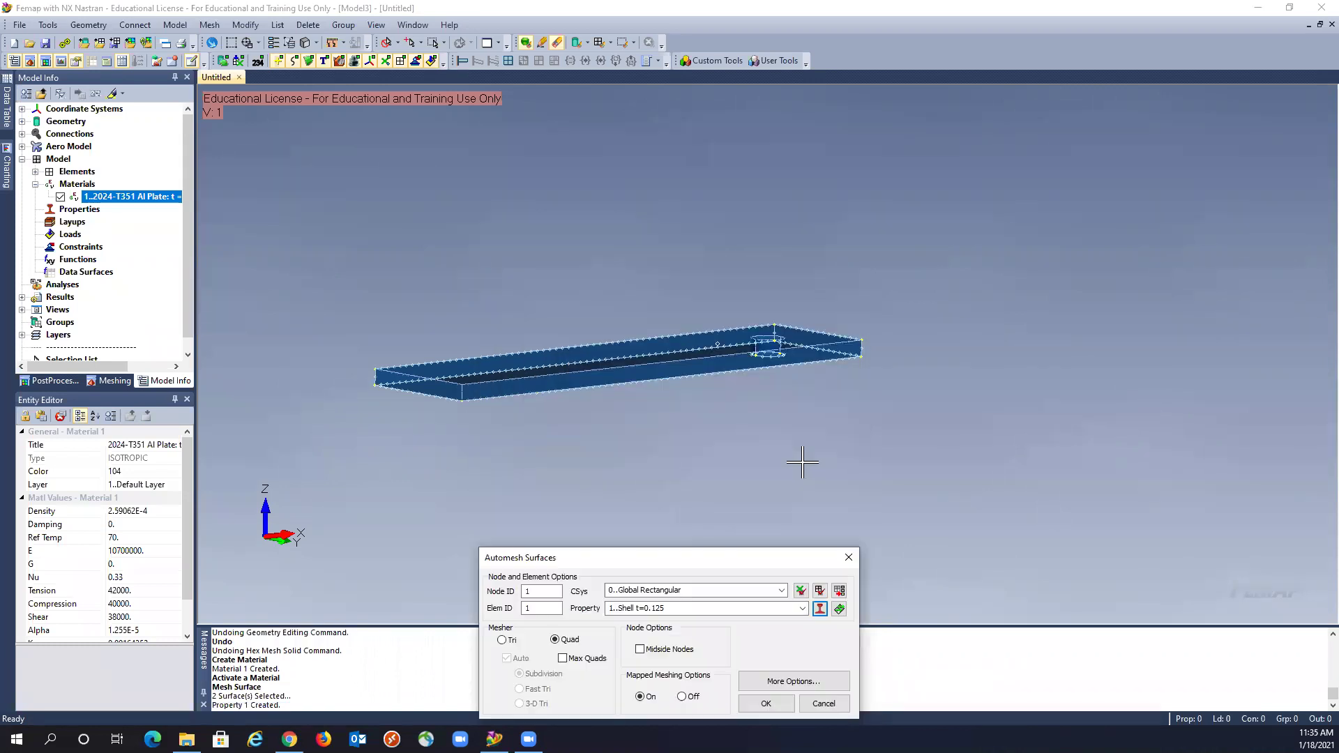
left_click(766, 704)
middle_click_drag(723, 589, 755, 488)
scroll(655, 439, "up", 8)
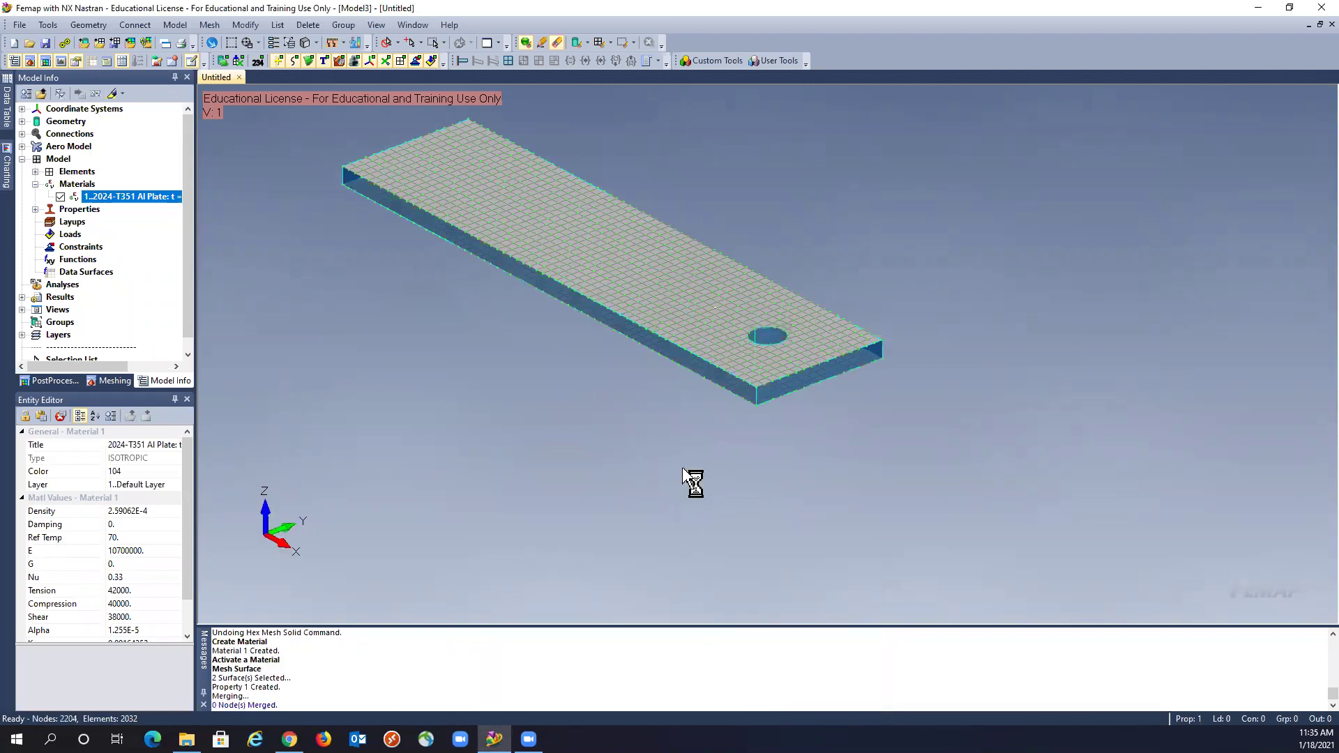
- Add a pad with a washer around the hole on both meshed faces, picking its upper and lower edge curves with a pad factor of 1
left_click(29, 63)
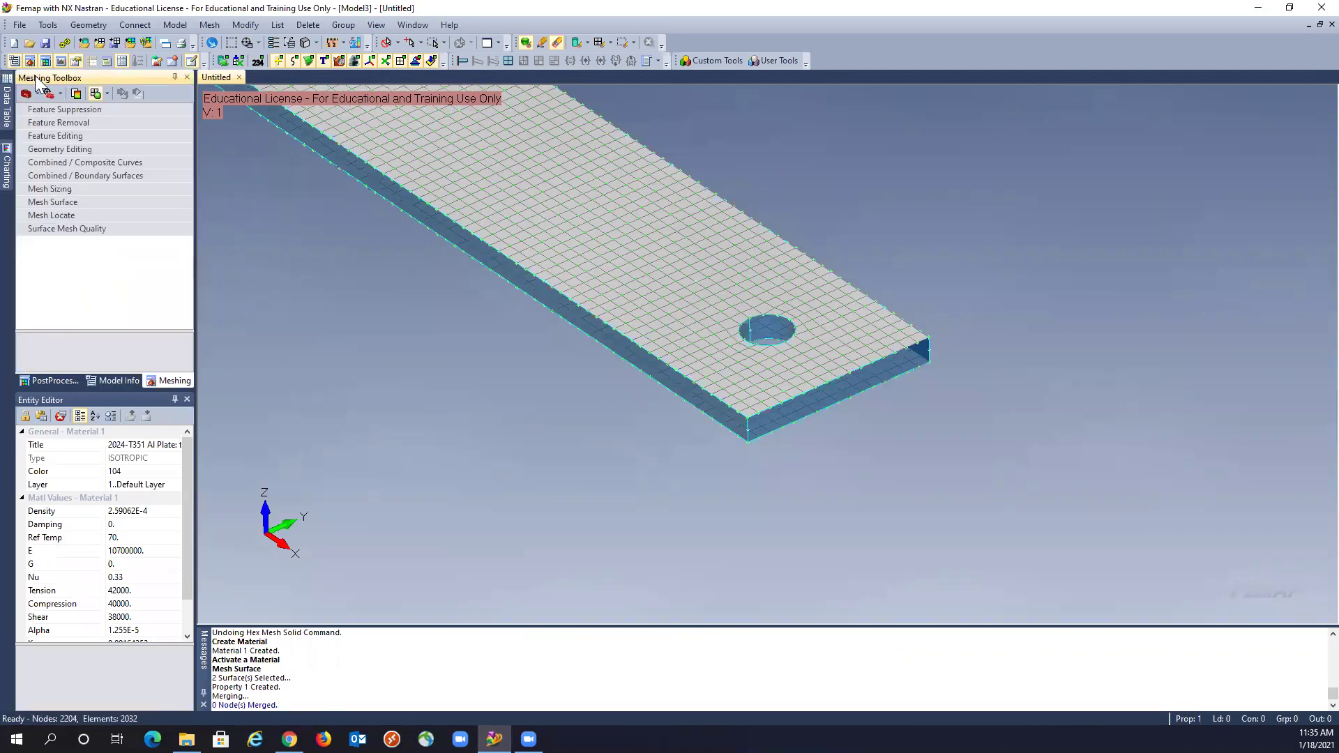
left_click(68, 148)
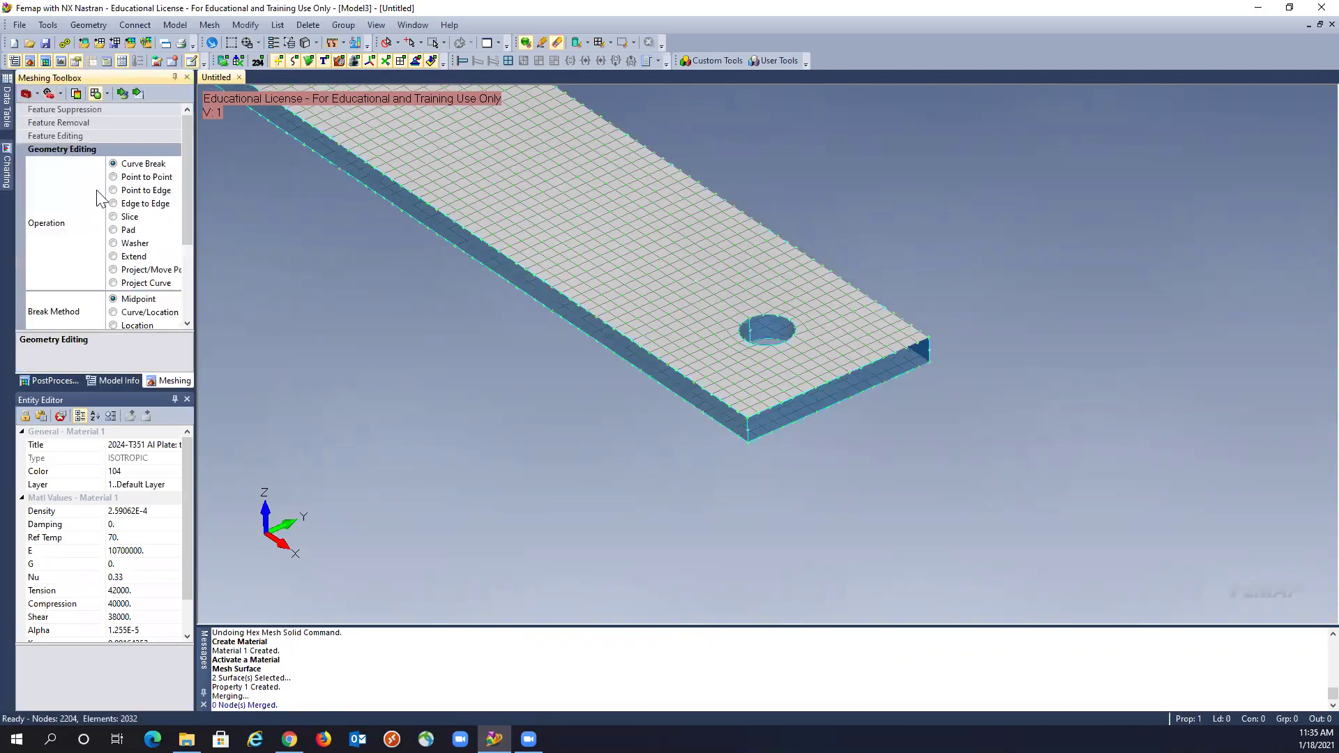
left_click(116, 235)
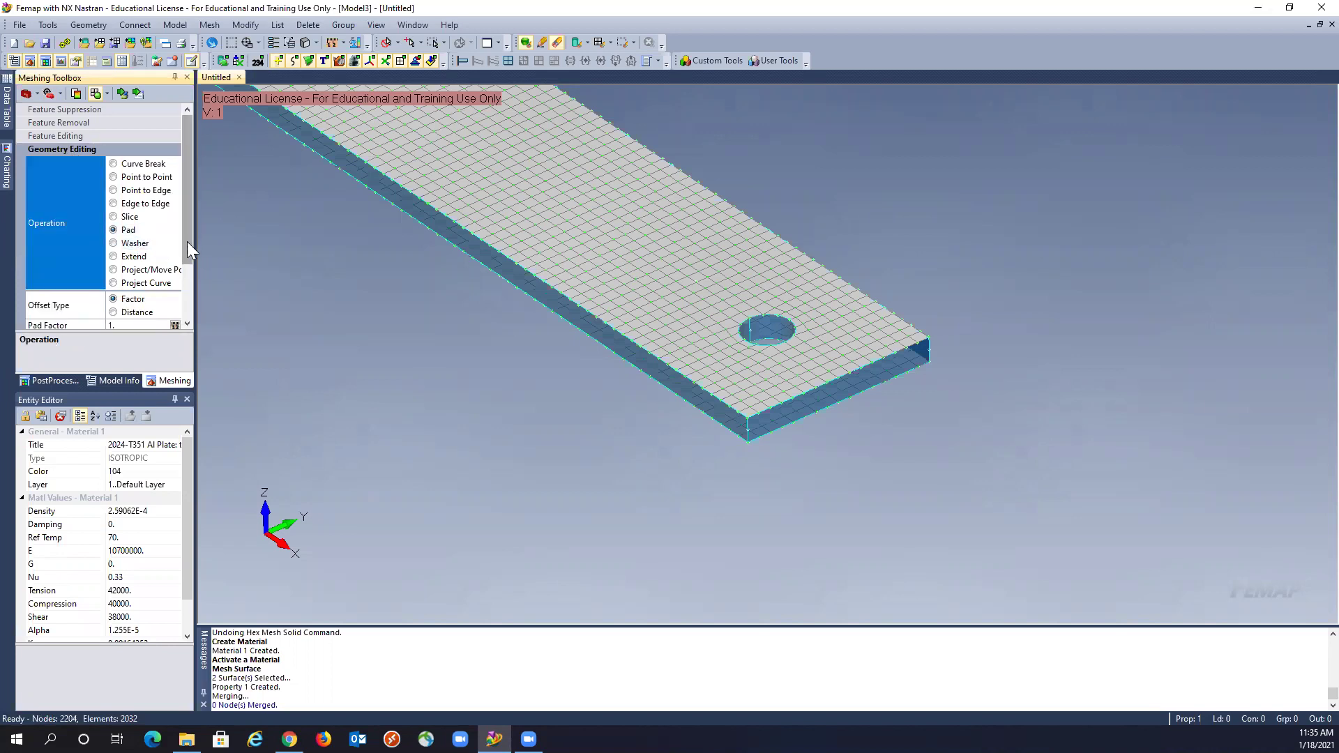
left_click_drag(187, 242, 184, 281)
scroll(181, 288, "down", 4)
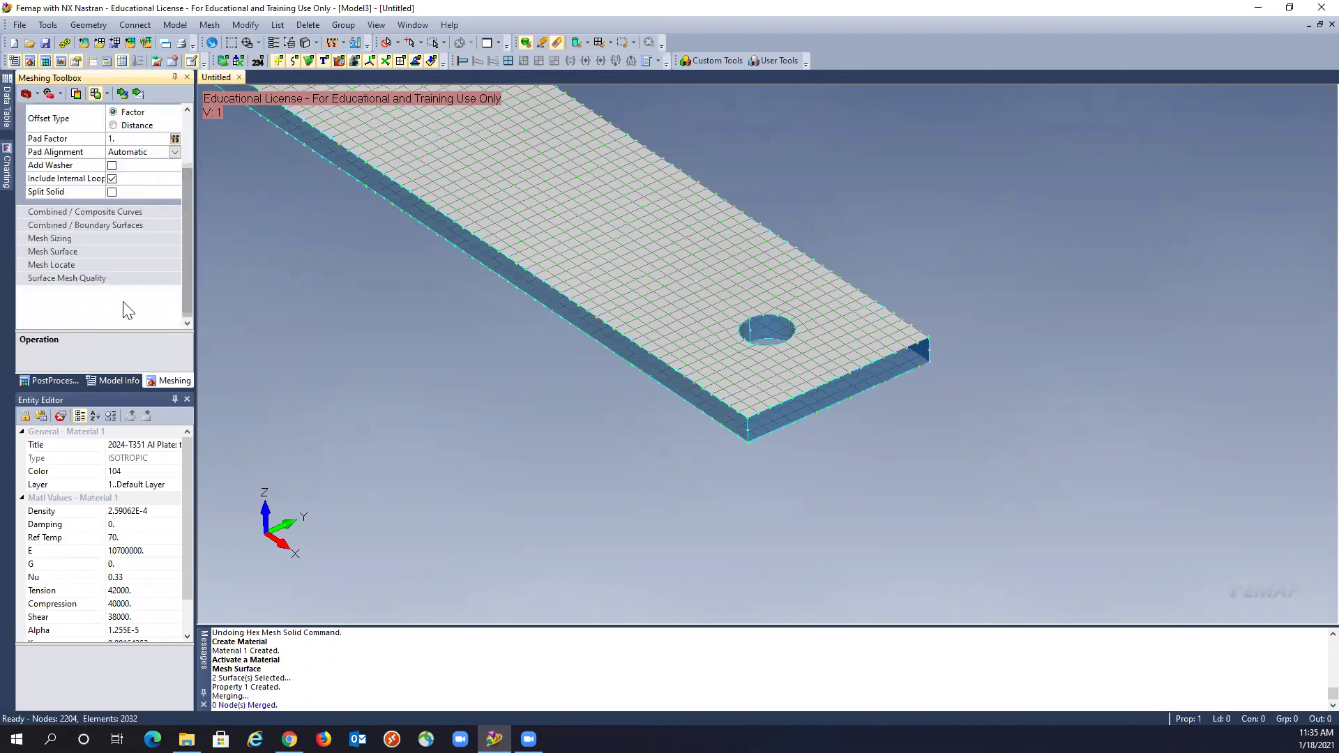
left_click(111, 166)
scroll(178, 140, "up", 3)
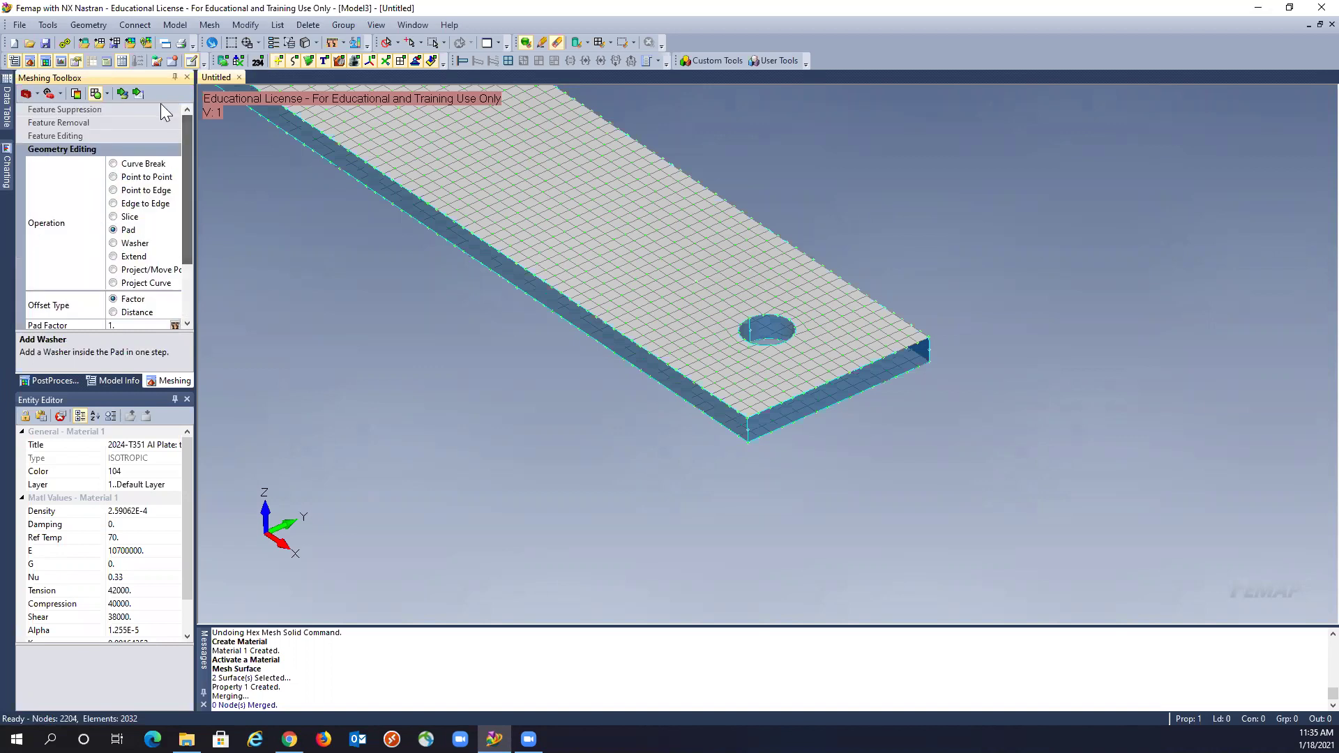
left_click(137, 93)
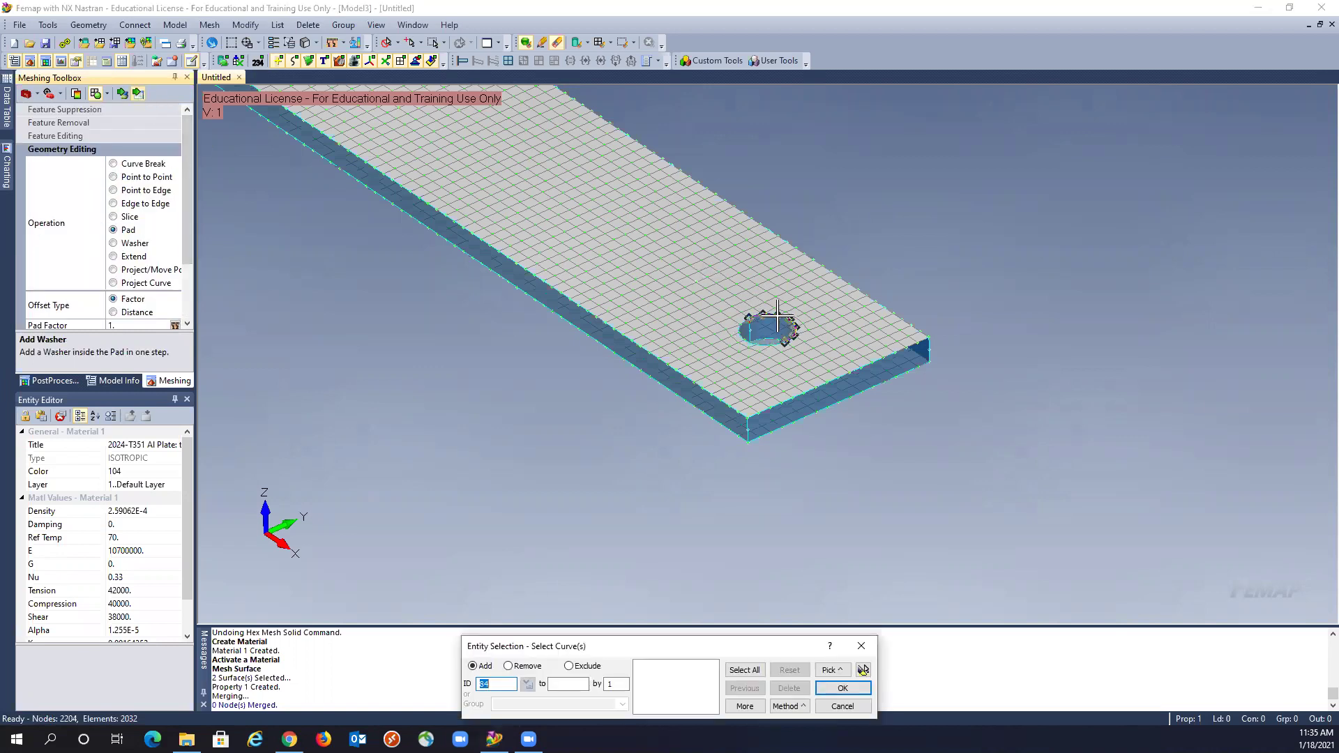
left_click(778, 323)
left_click(778, 337)
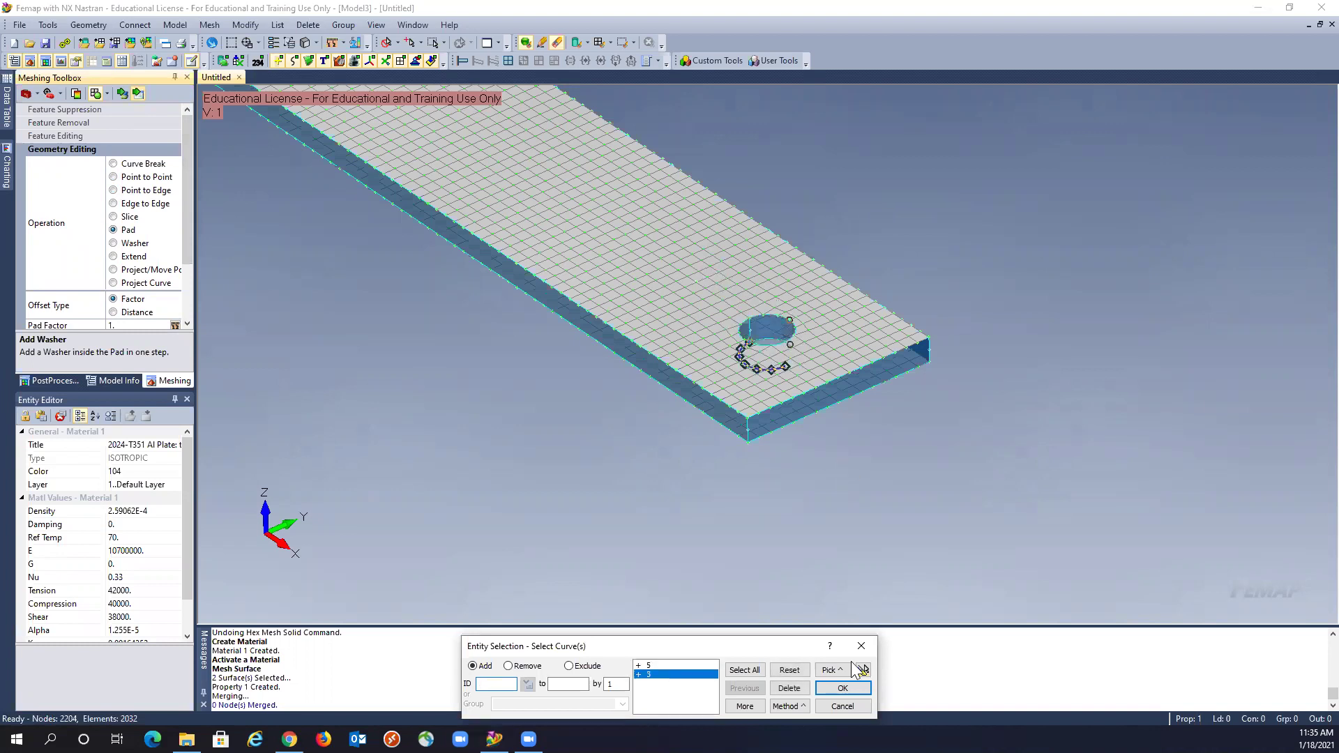
left_click(843, 687)
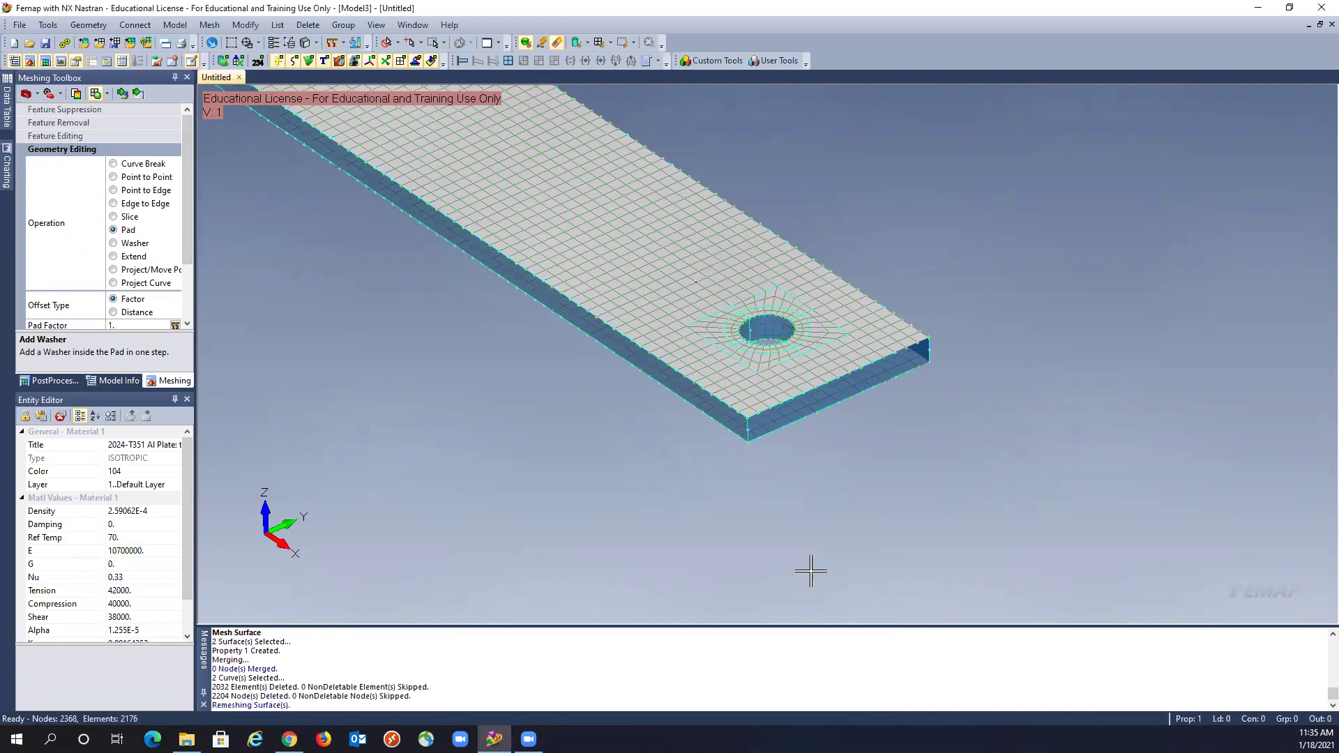
middle_click_drag(811, 569, 699, 544)
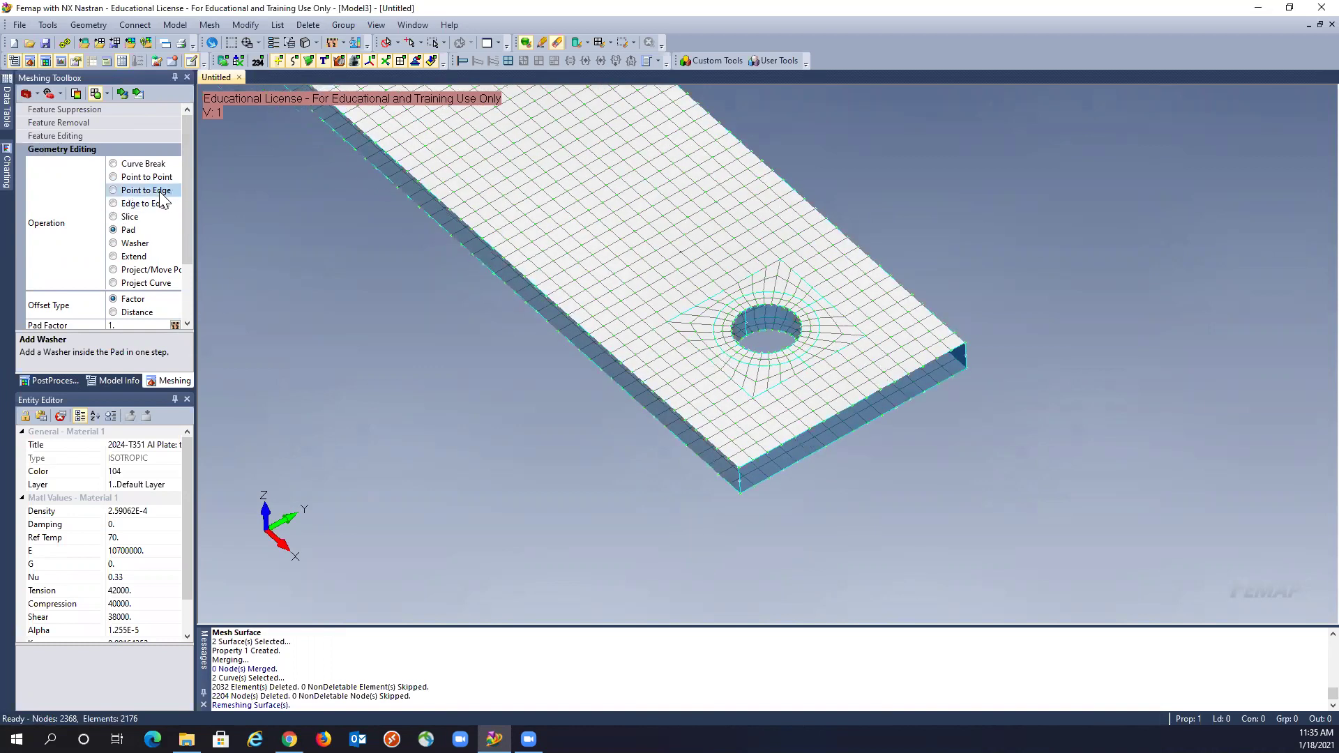
- Increase the mesh size on the washer's short radial curves on the upper and lower faces by a multiplication factor of 2
left_click_drag(185, 199, 181, 245)
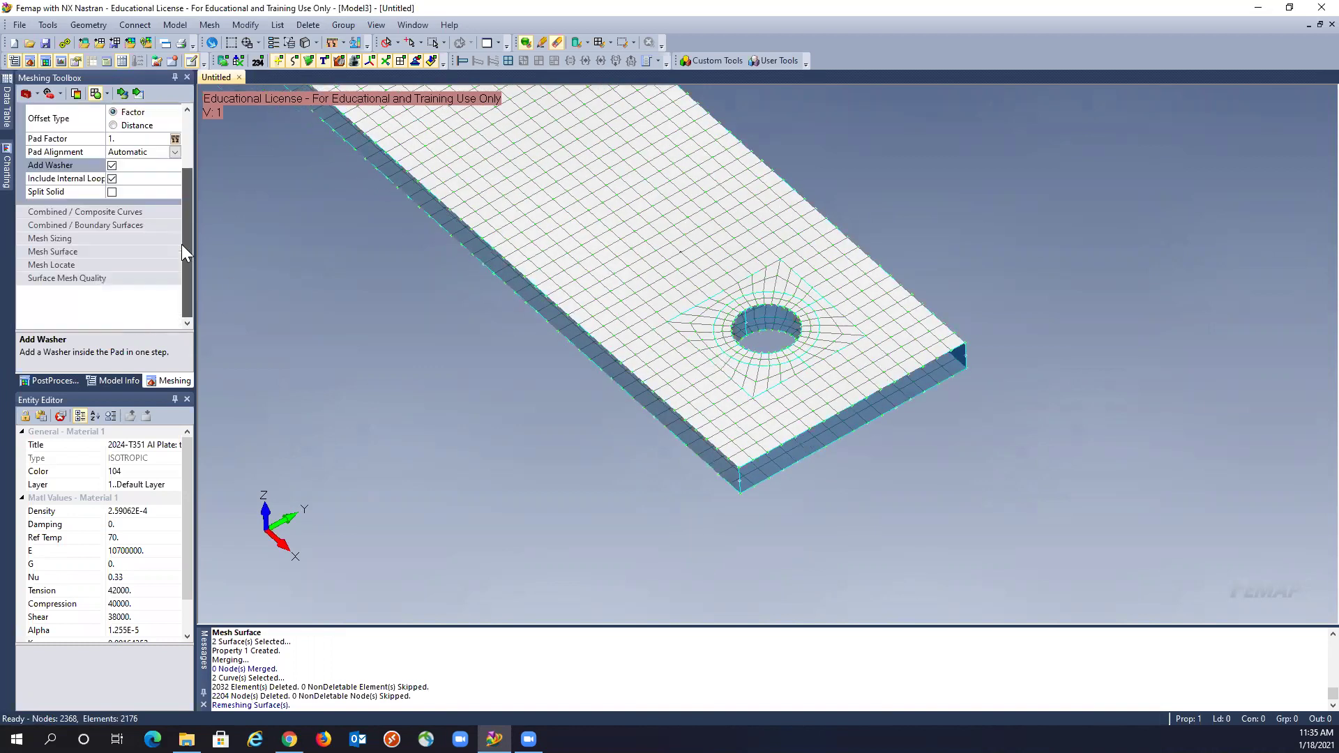
left_click(76, 238)
left_click(112, 233)
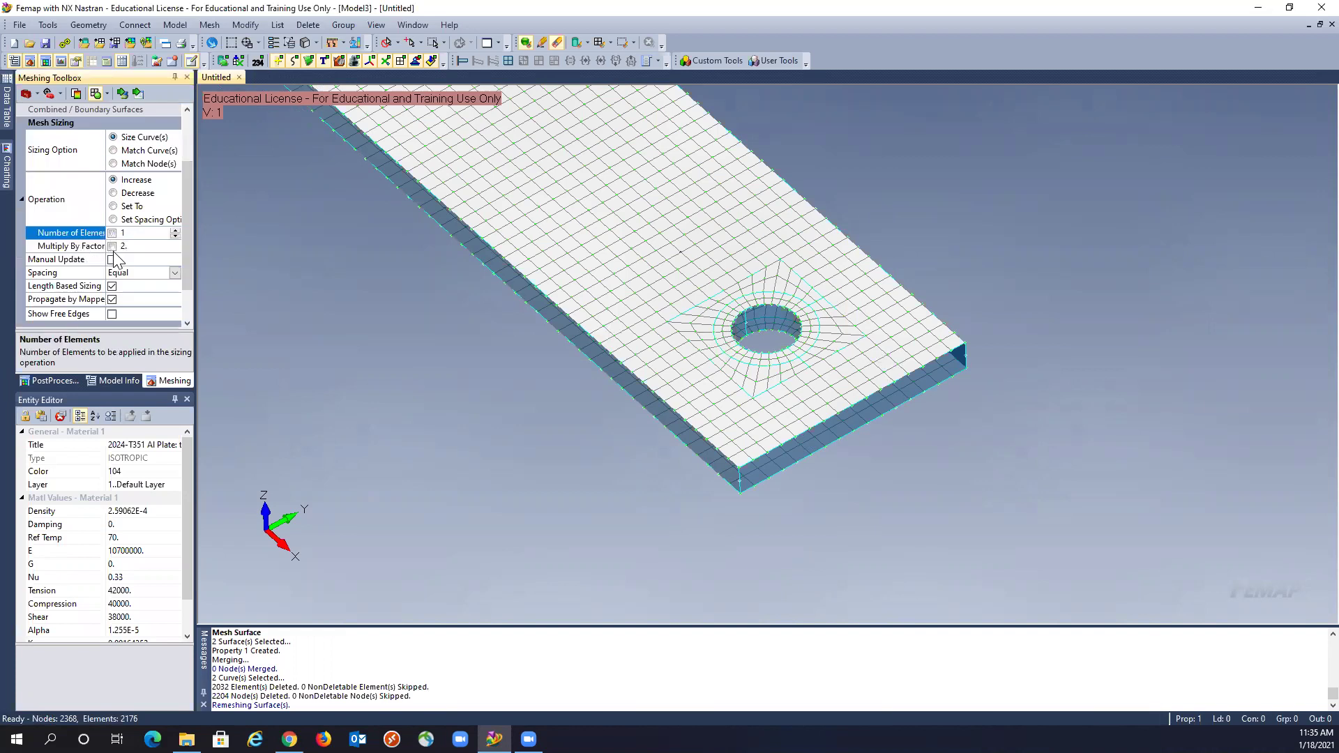
left_click(113, 247)
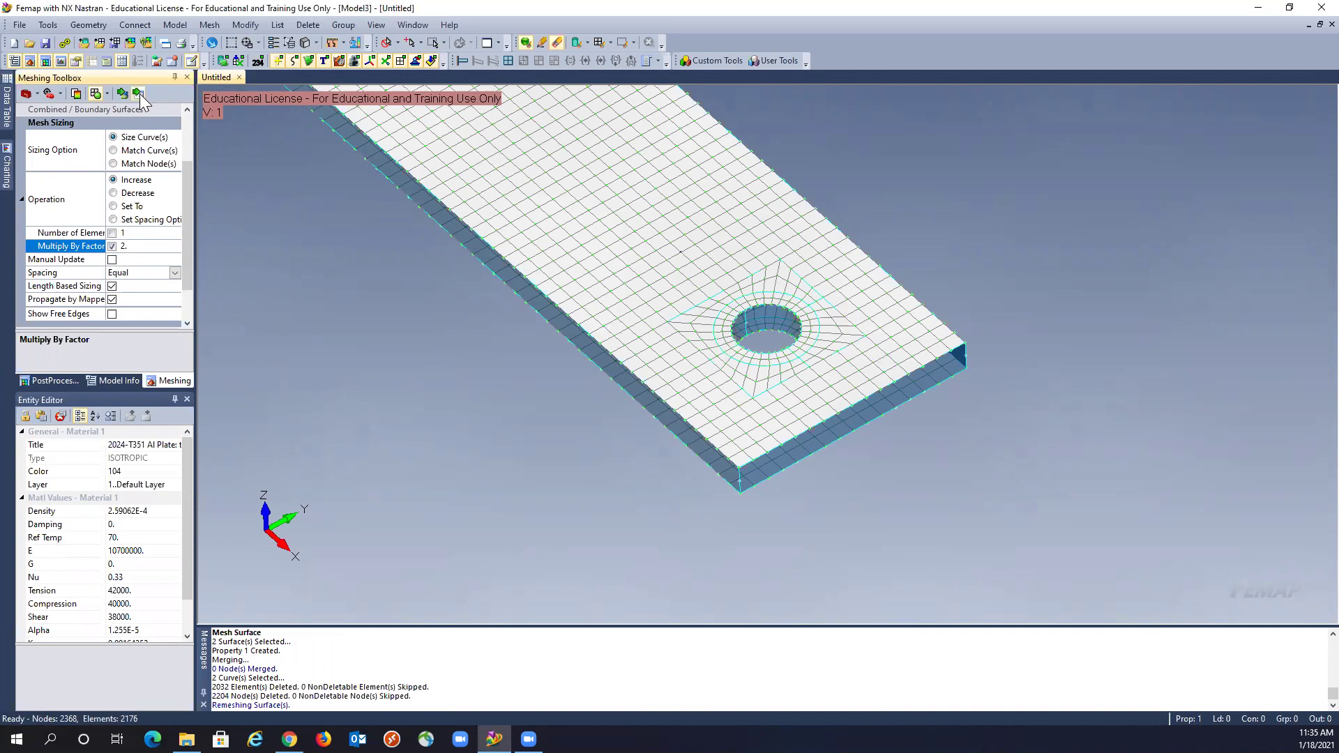
left_click(138, 93)
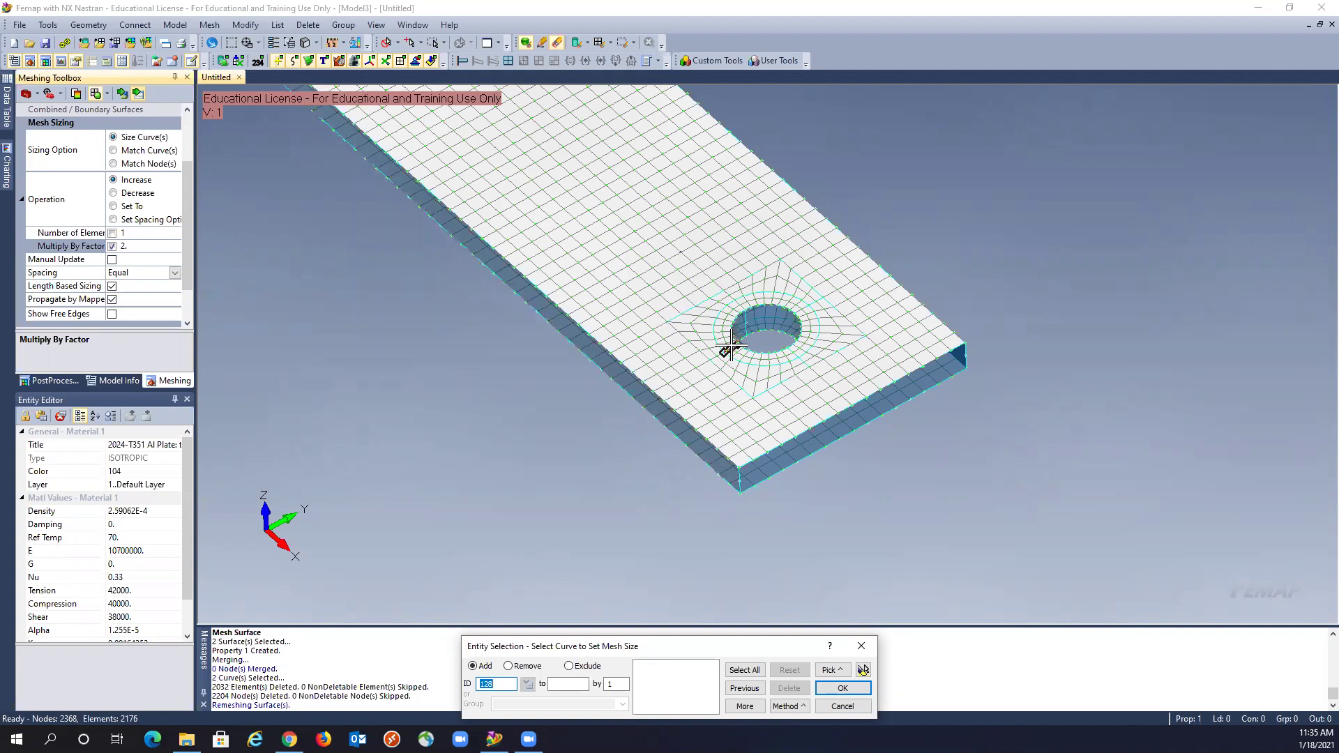
left_click(728, 343)
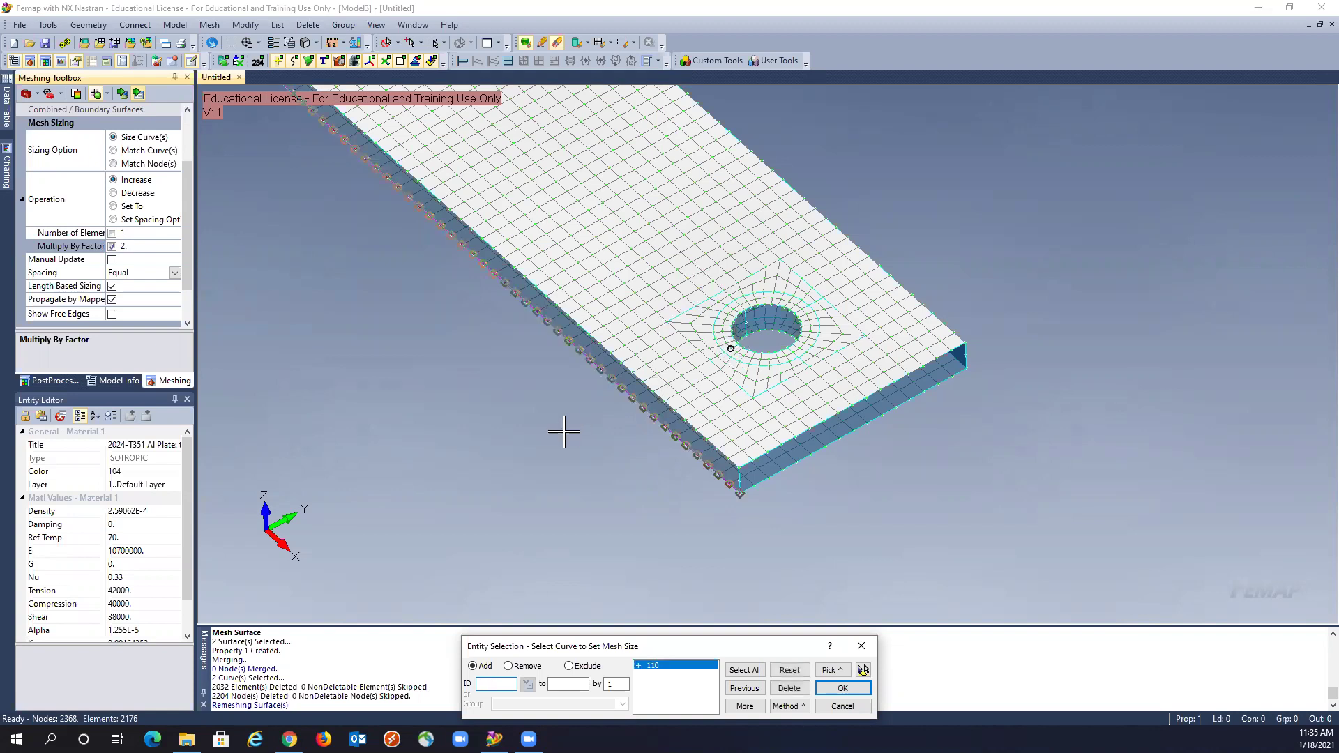
middle_click_drag(553, 364, 487, 227)
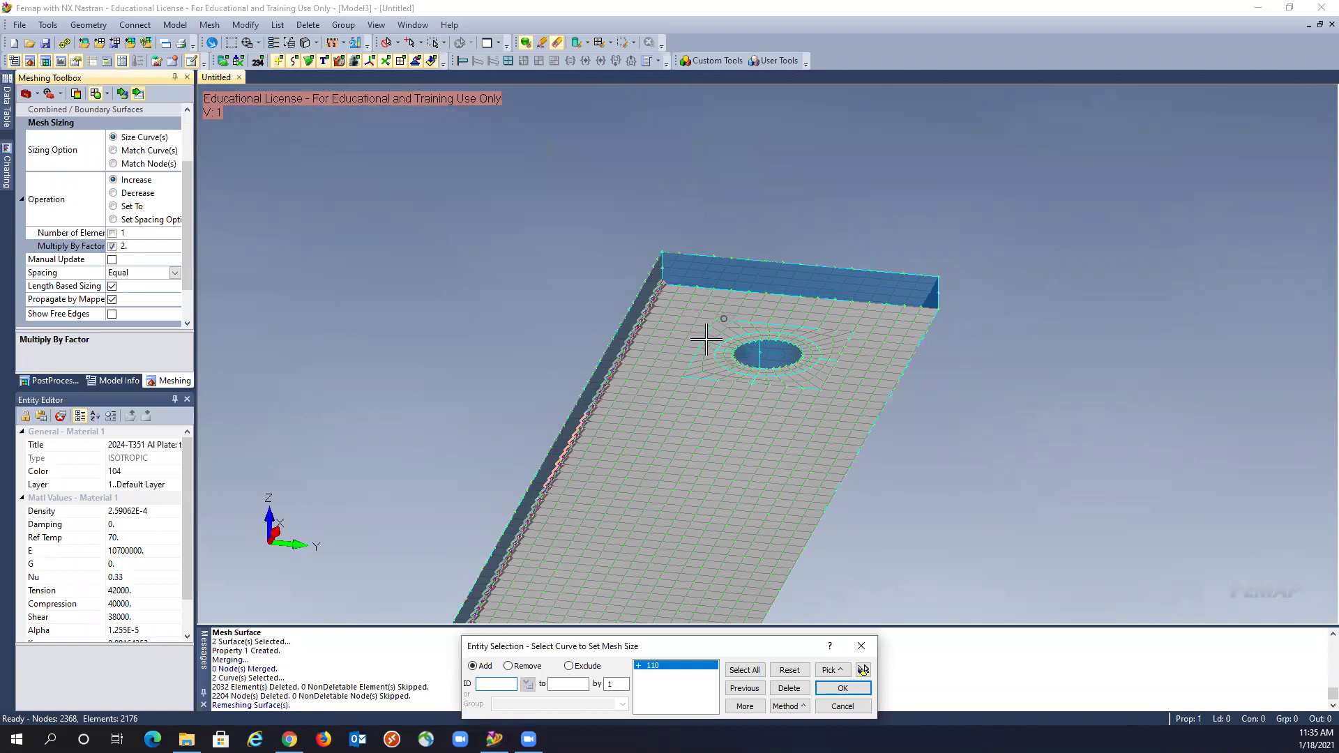
left_click(832, 517)
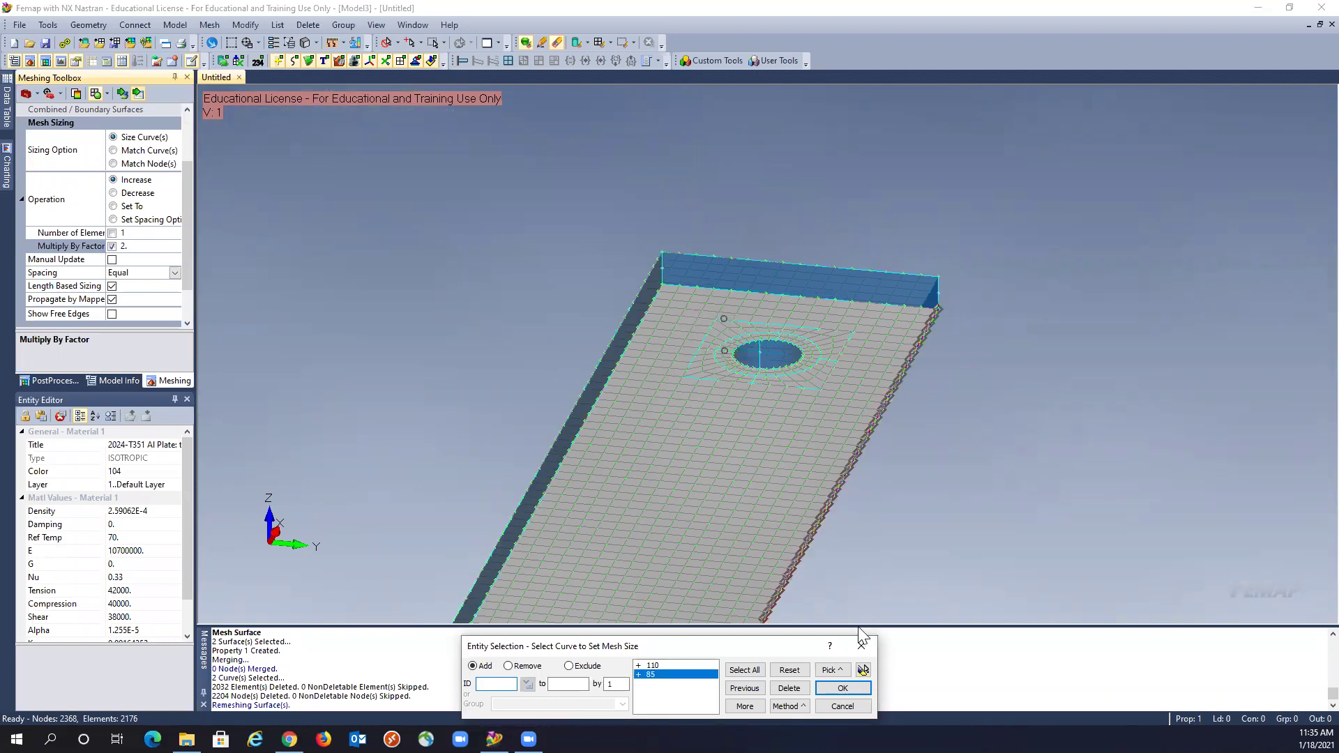
left_click(844, 688)
middle_click_drag(978, 405, 635, 400)
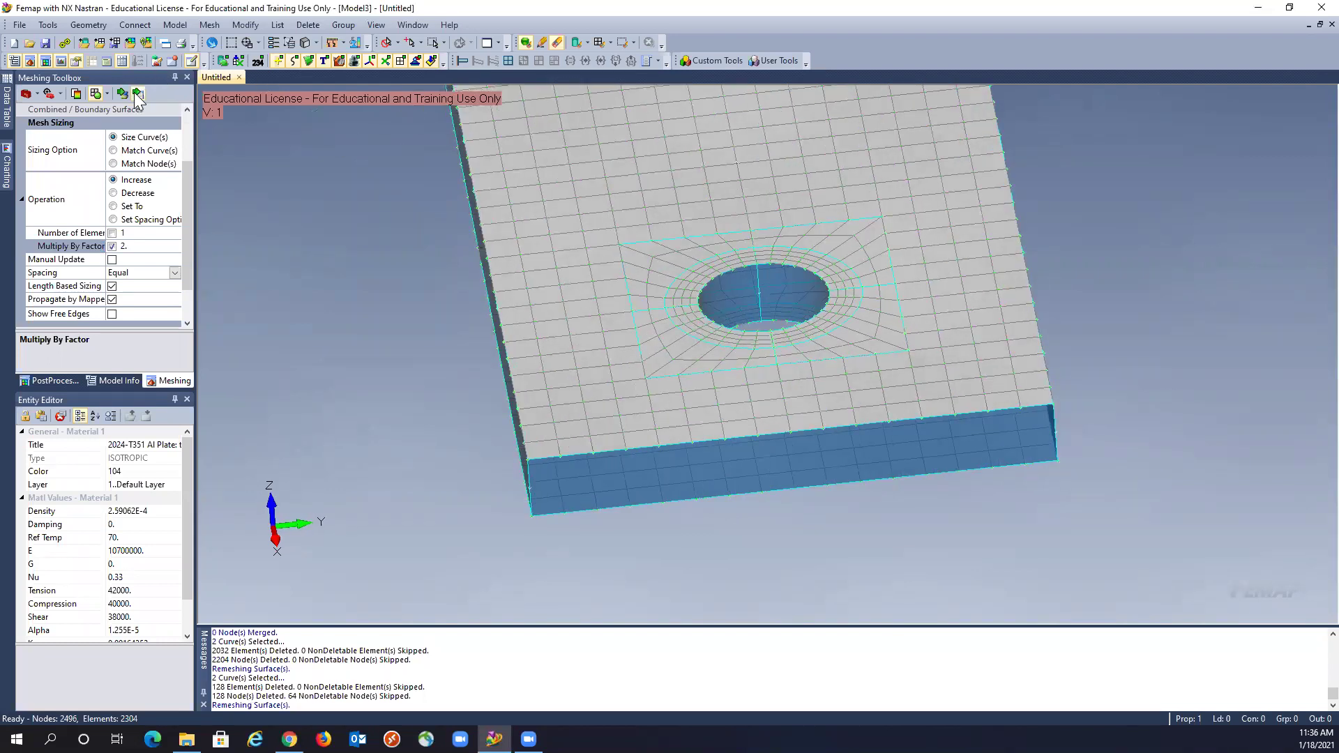
- Increase the mesh size on the pad's radial curves outside the washer, on the upper and lower faces, by a factor of 2
left_click(137, 94)
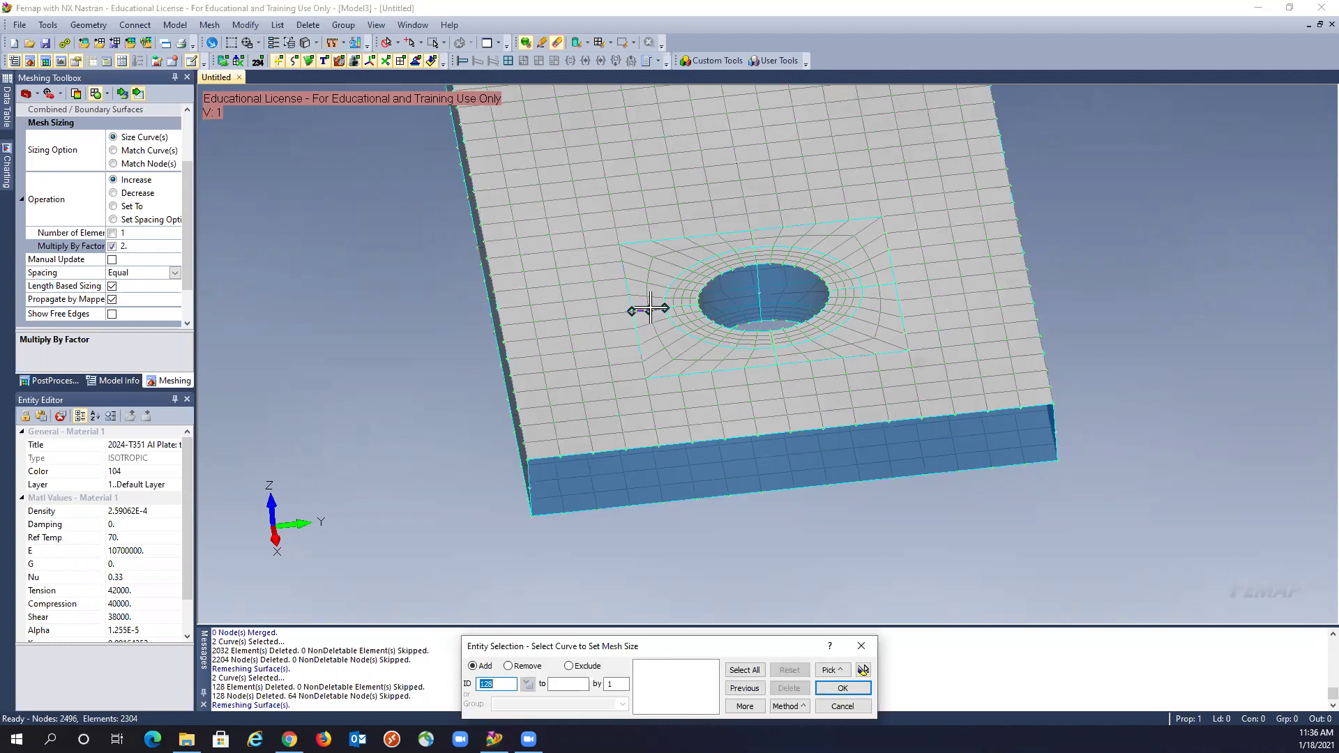
left_click(648, 308)
middle_click_drag(449, 404, 522, 313)
left_click(651, 364)
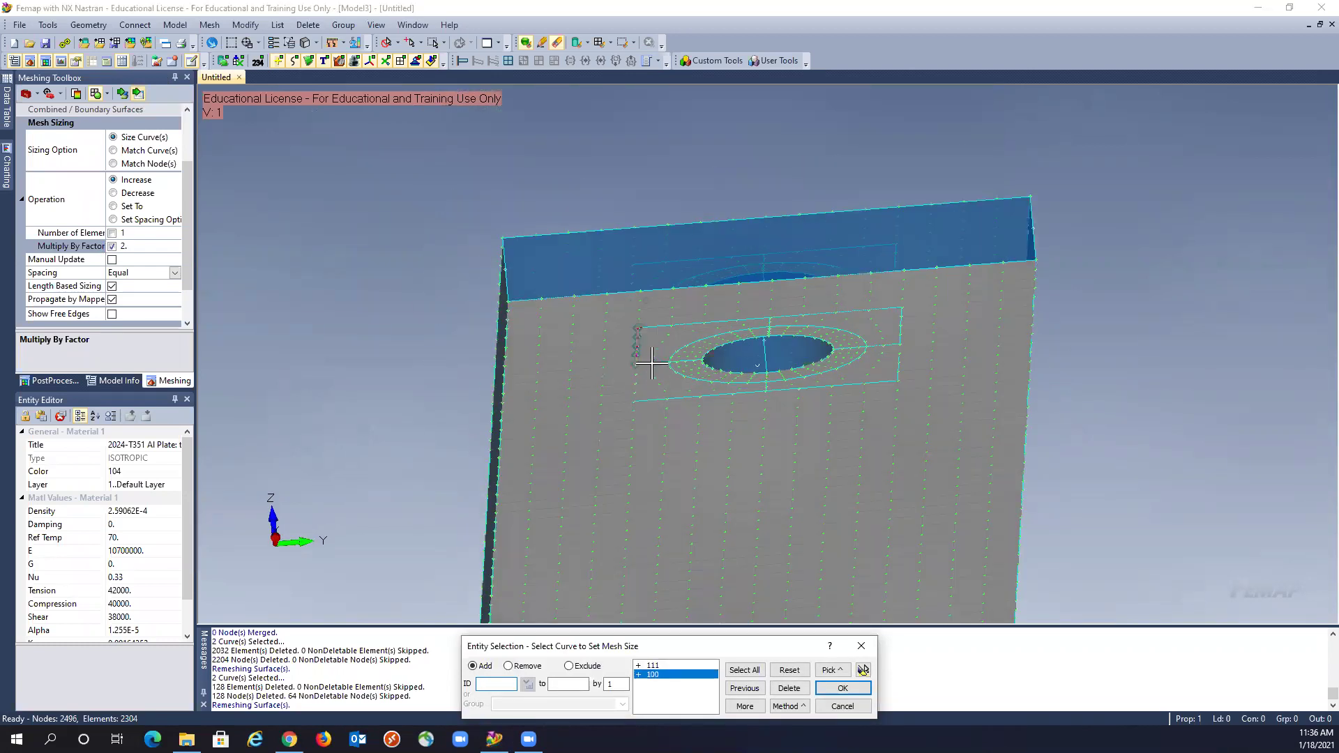
left_click(831, 686)
middle_click_drag(370, 327, 370, 469)
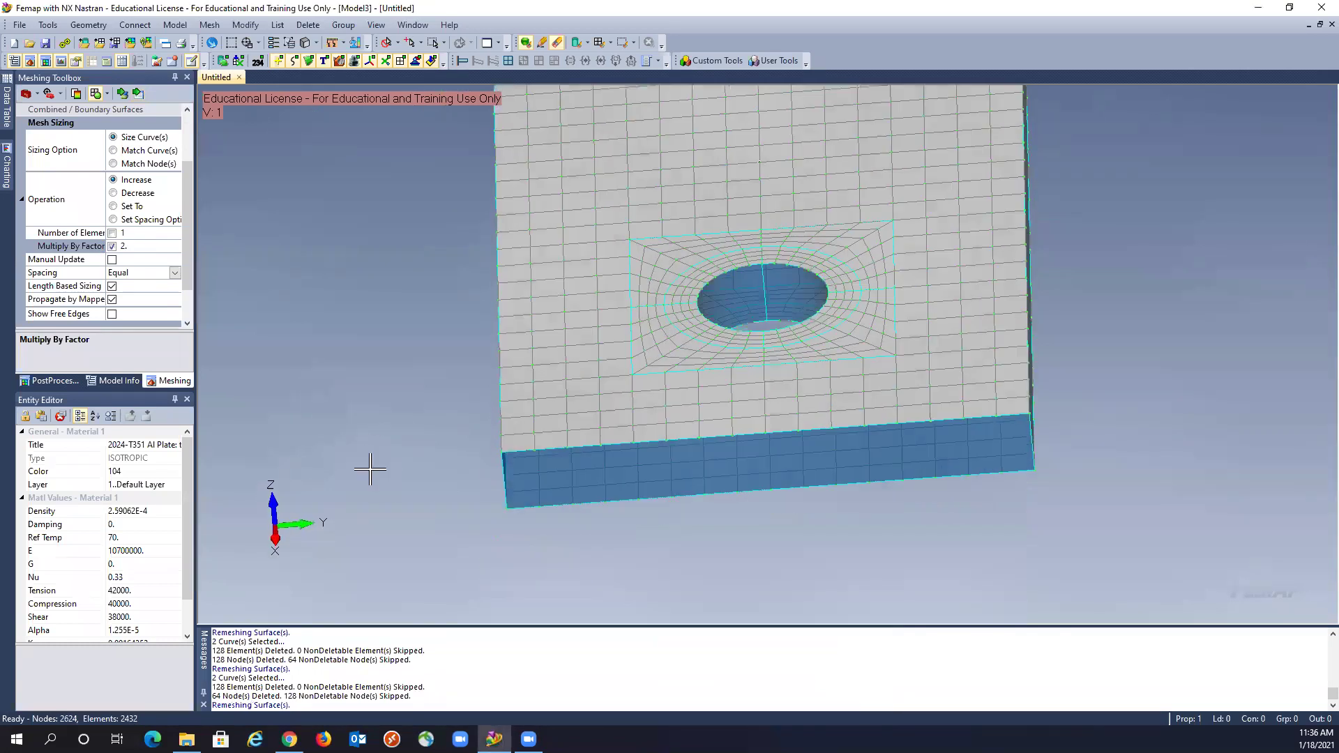
scroll(681, 414, "down", 2)
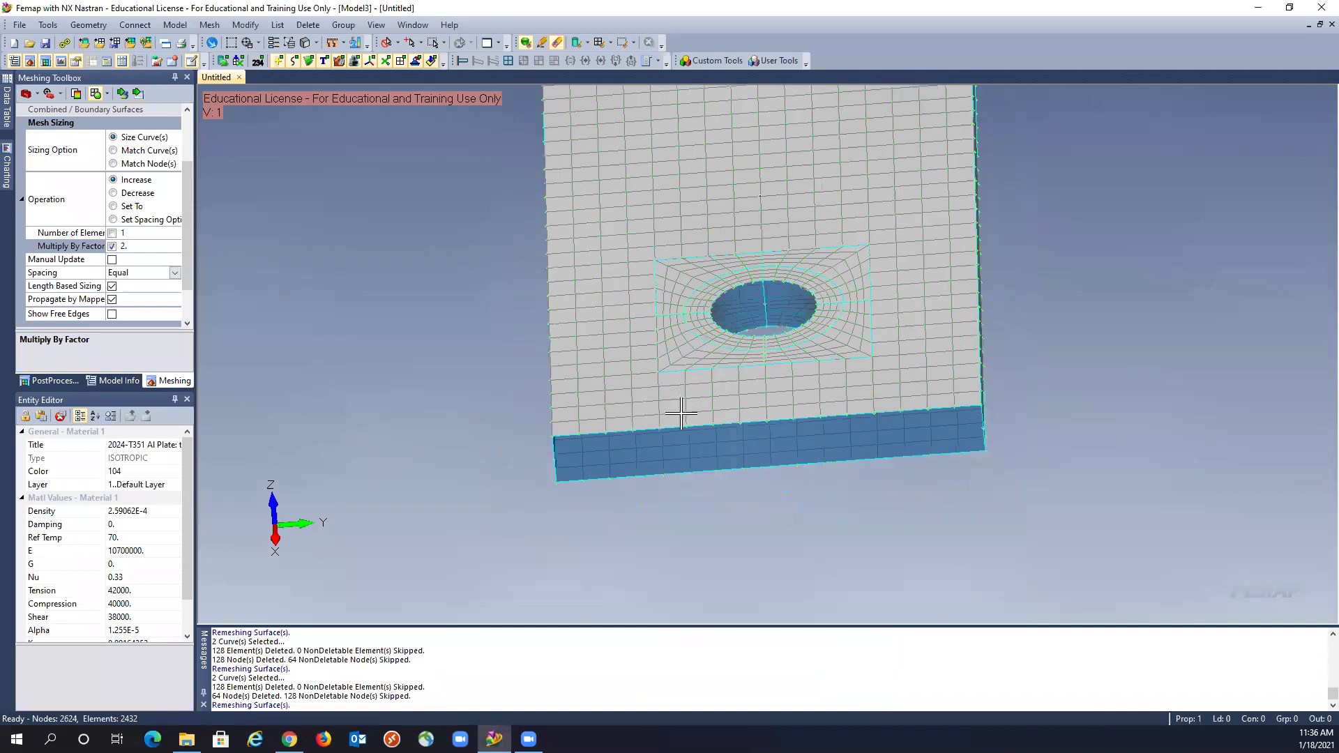
mouse_move(700, 377)
middle_mouse_down()
mouse_move(736, 328)
mouse_move(735, 359)
mouse_move(706, 323)
mouse_move(684, 326)
mouse_move(705, 320)
mouse_move(706, 332)
mouse_move(692, 311)
middle_mouse_up()
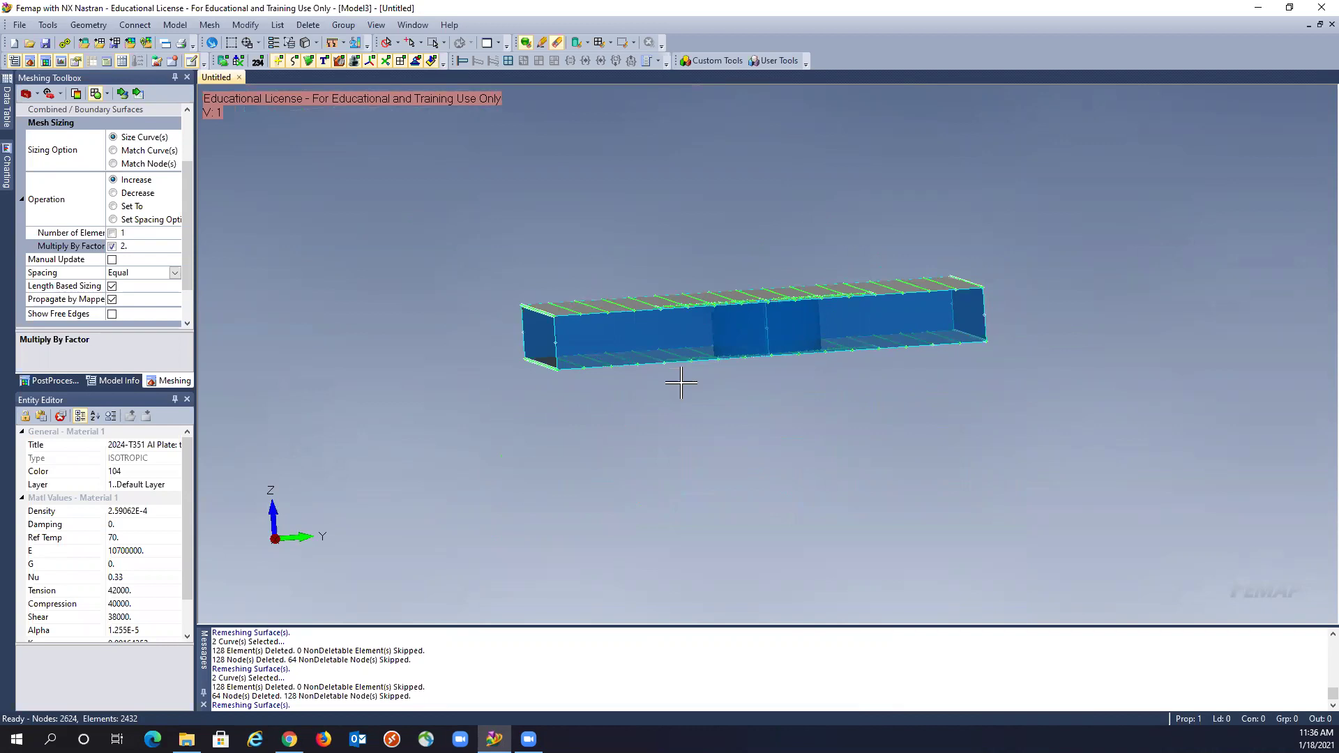
middle_click_drag(674, 388, 646, 397)
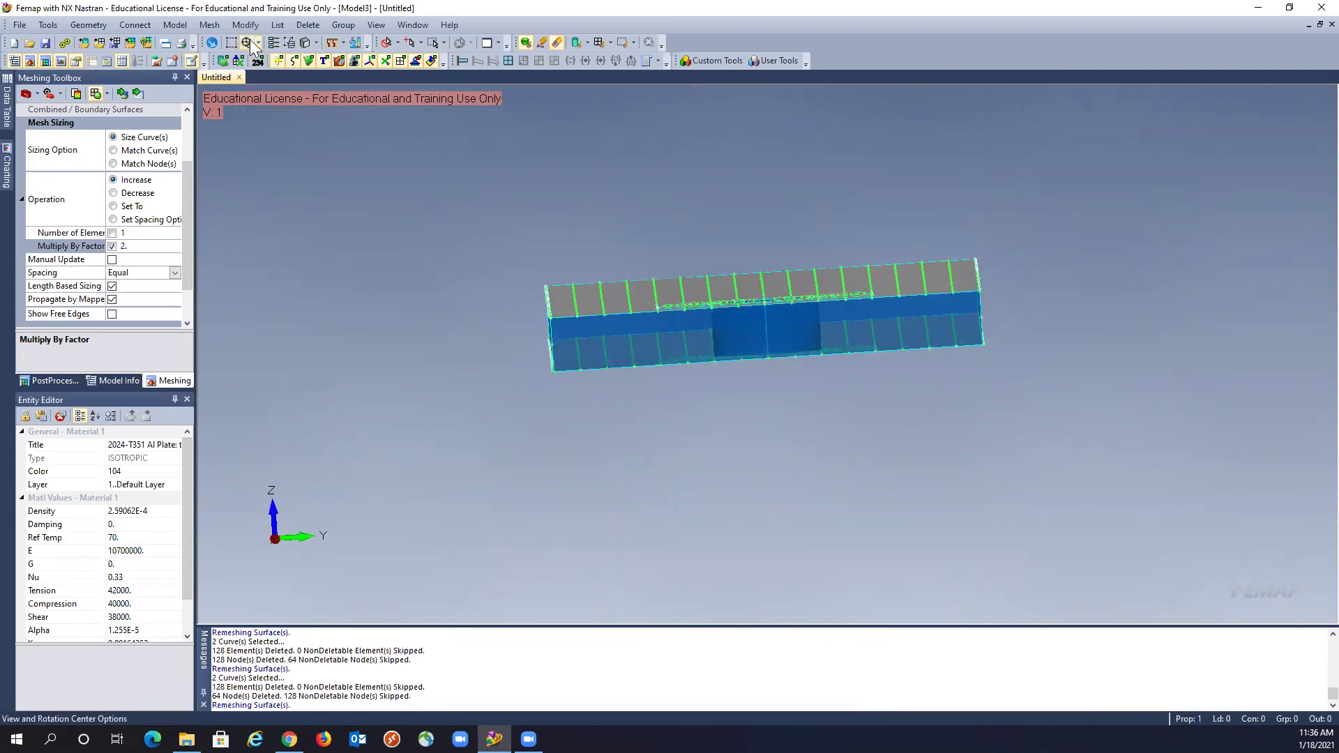
left_click(209, 25)
mouse_move(231, 300)
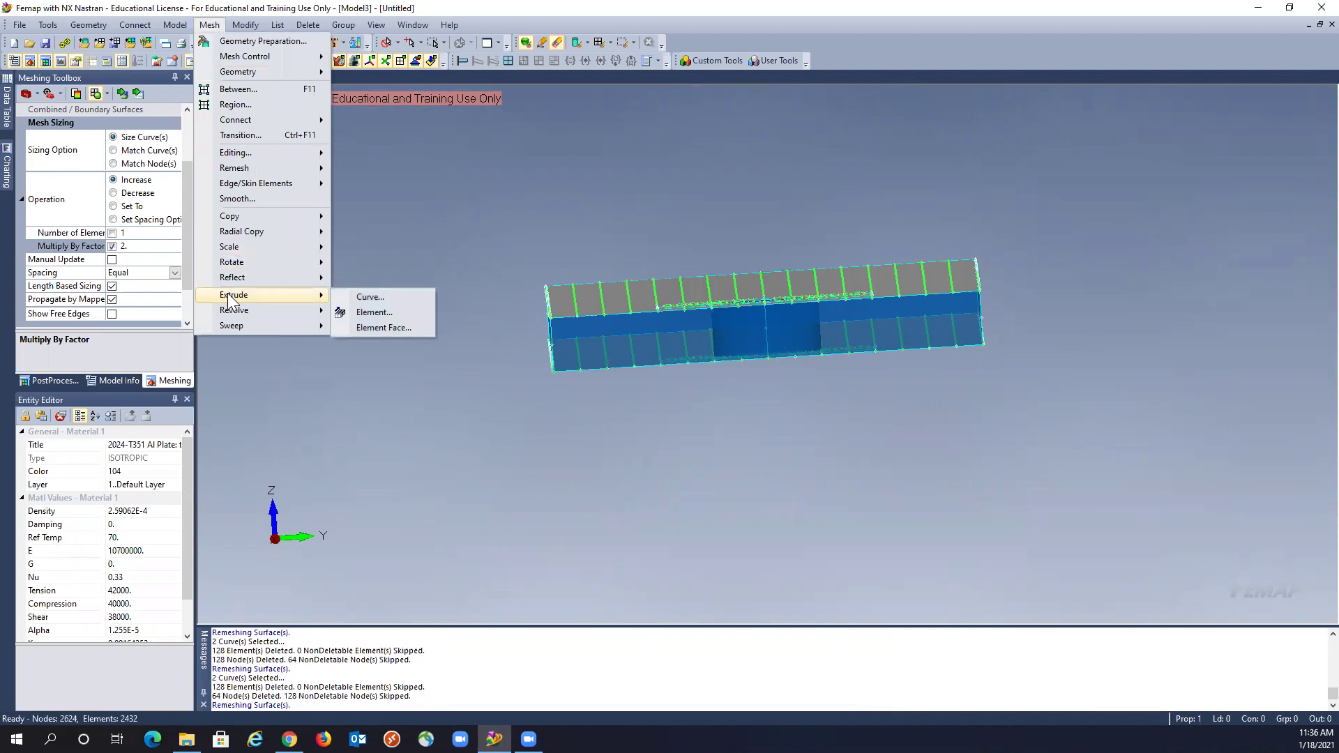
left_click(373, 312)
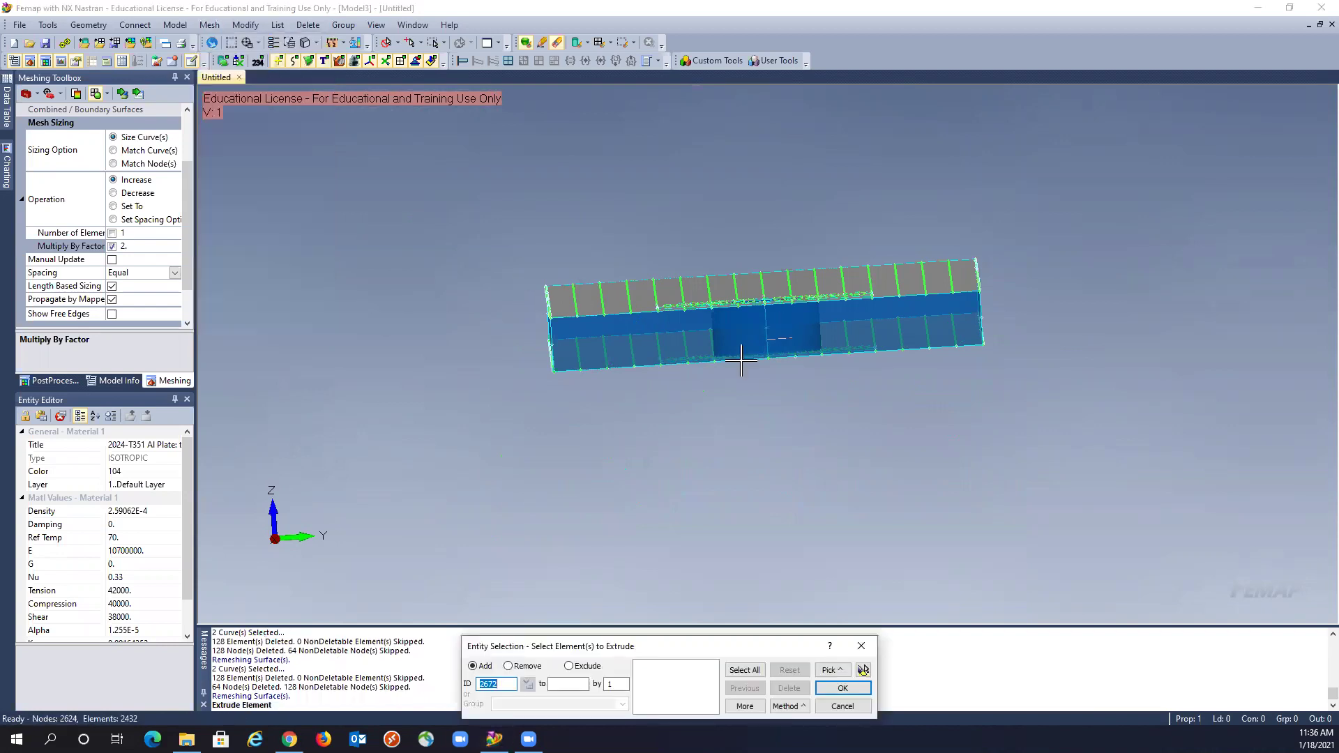
mouse_move(435, 454)
middle_mouse_down()
mouse_move(422, 461)
mouse_move(433, 452)
middle_mouse_up()
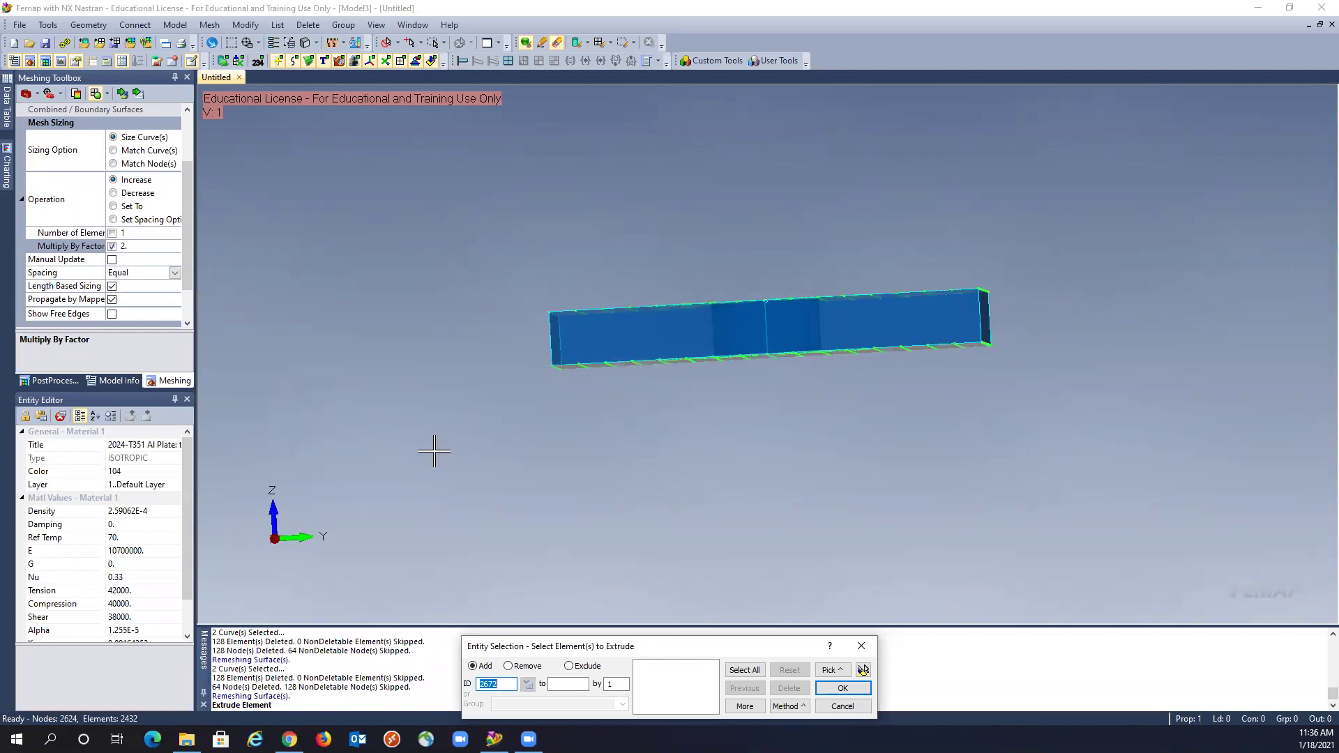
left_click(832, 669)
left_click(848, 352)
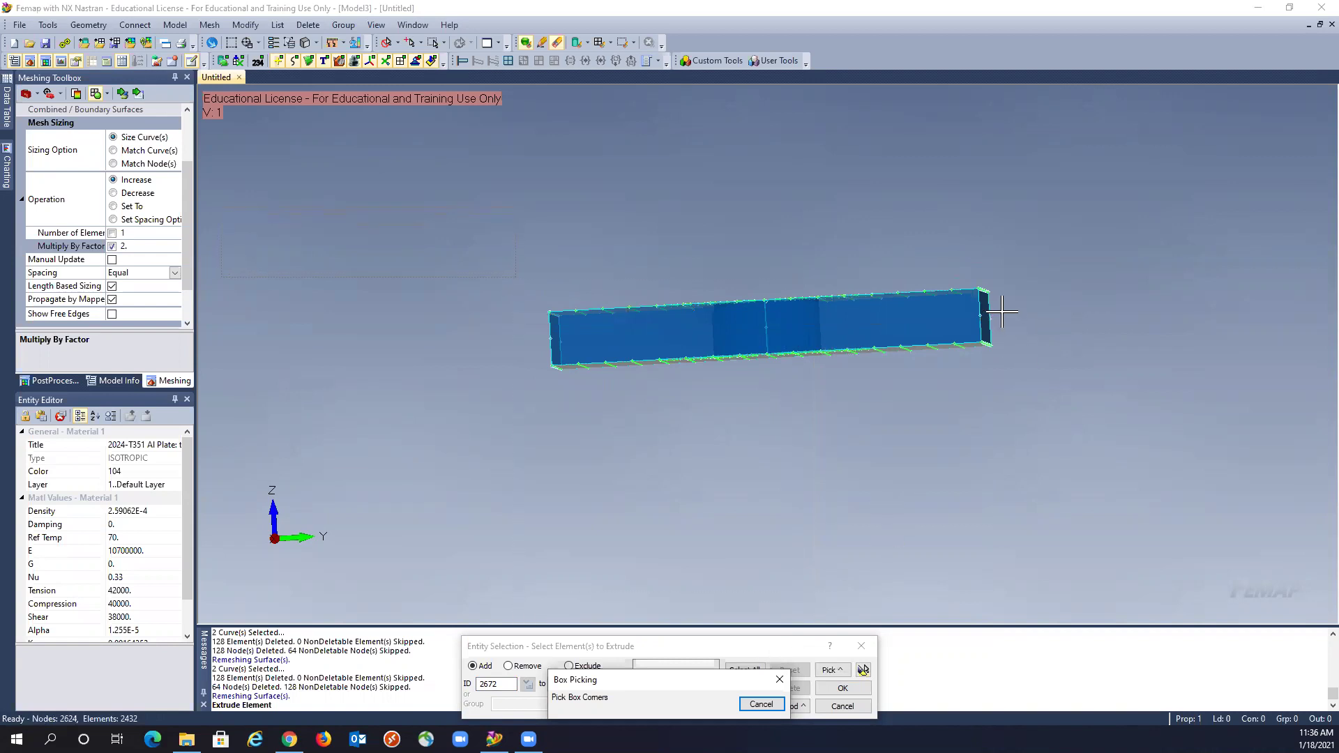
key("Escape")
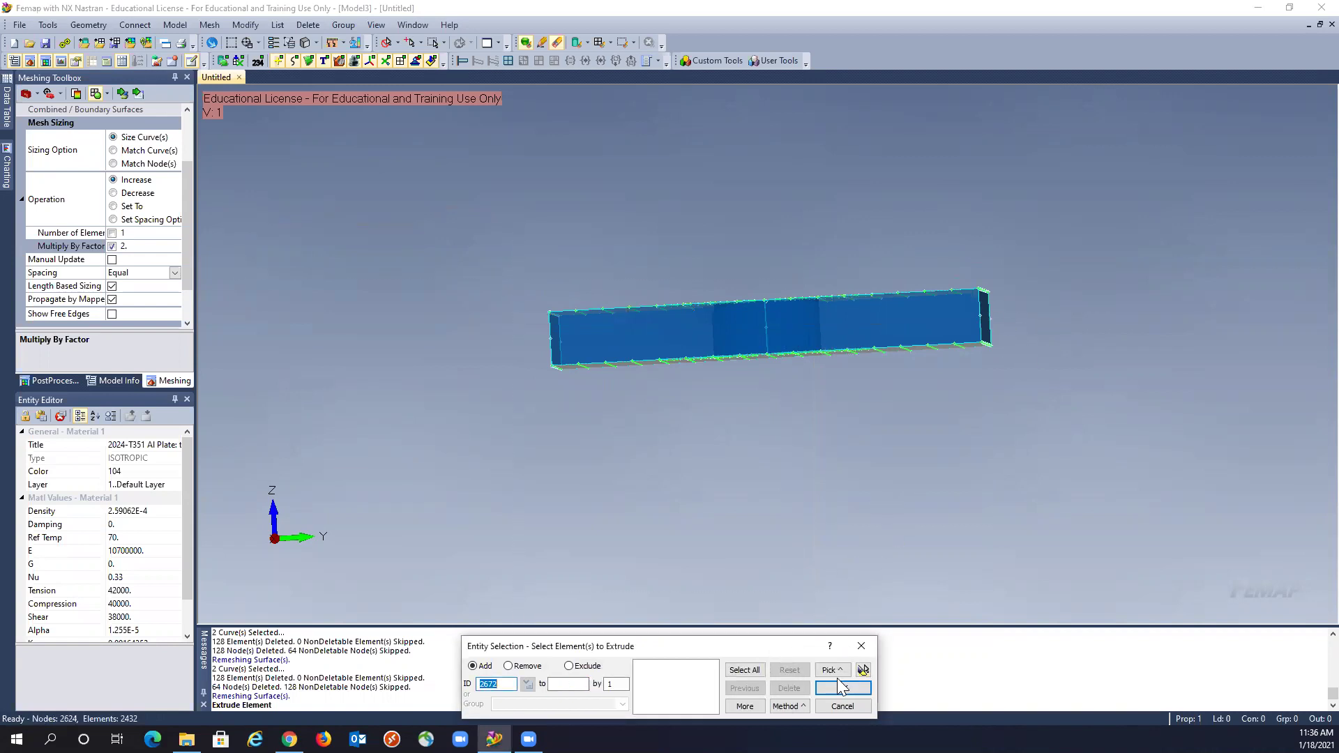
left_click(839, 705)
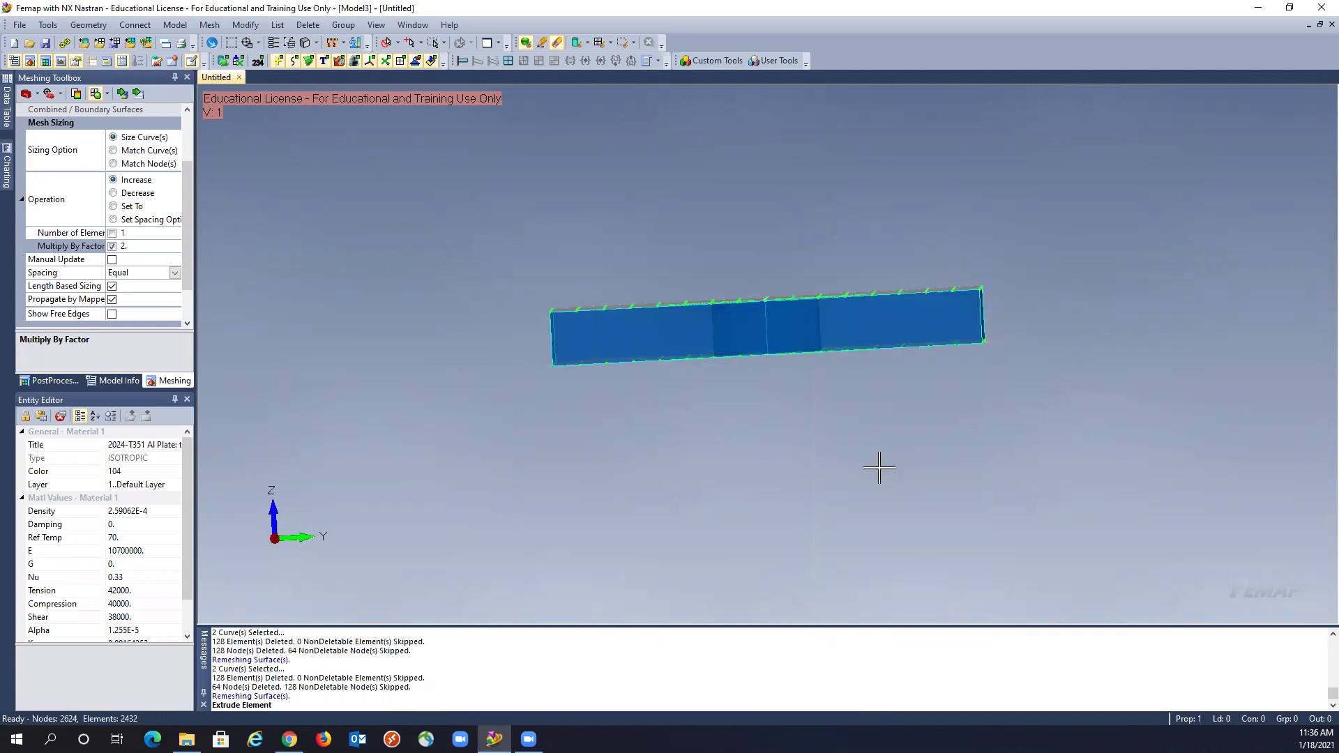
- Start extruding existing mesh elements into solids
left_click(206, 25)
mouse_move(240, 299)
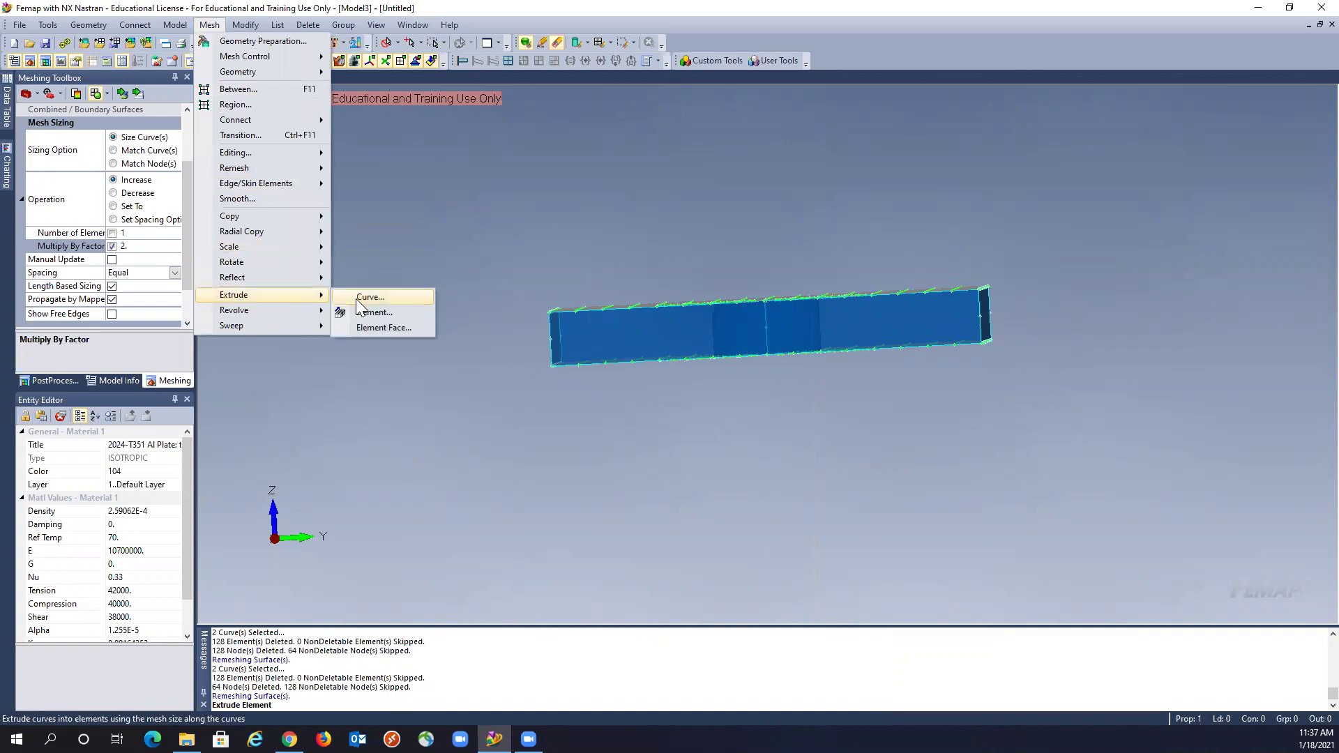
left_click(374, 312)
left_click(831, 670)
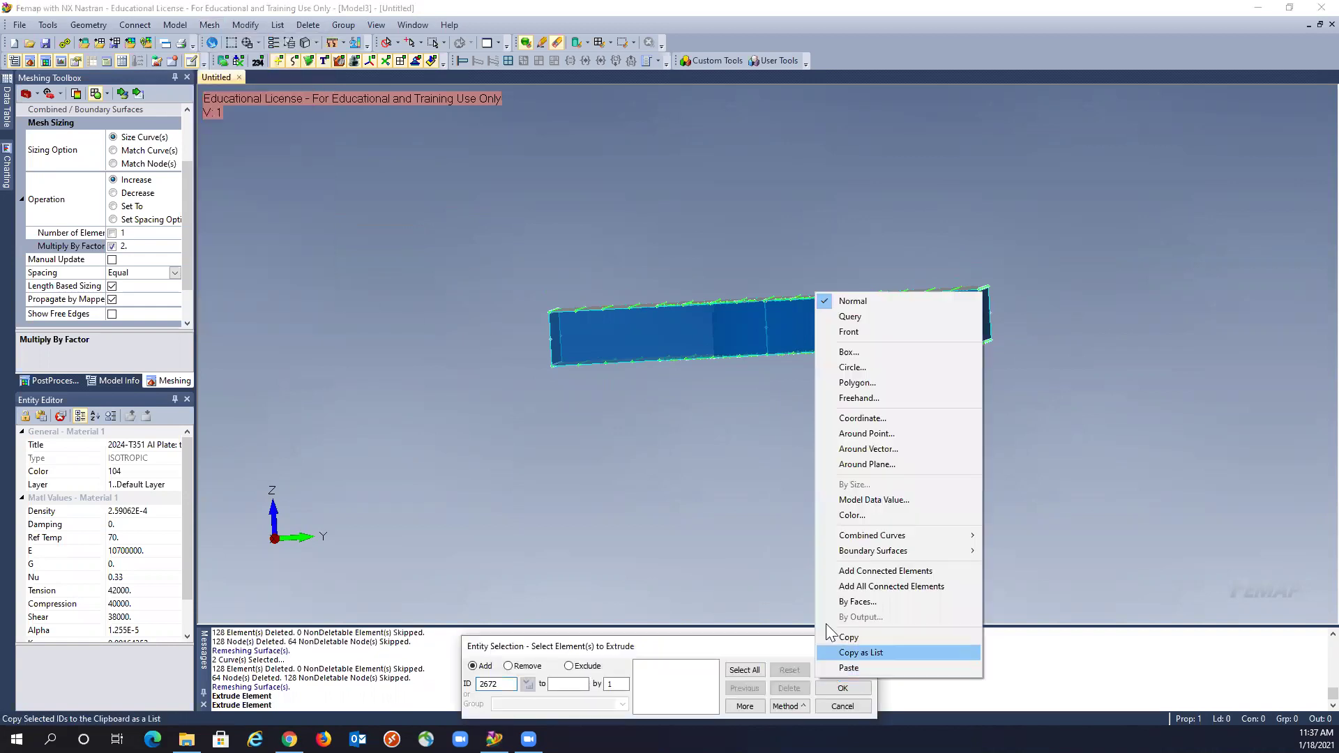
left_click(878, 352)
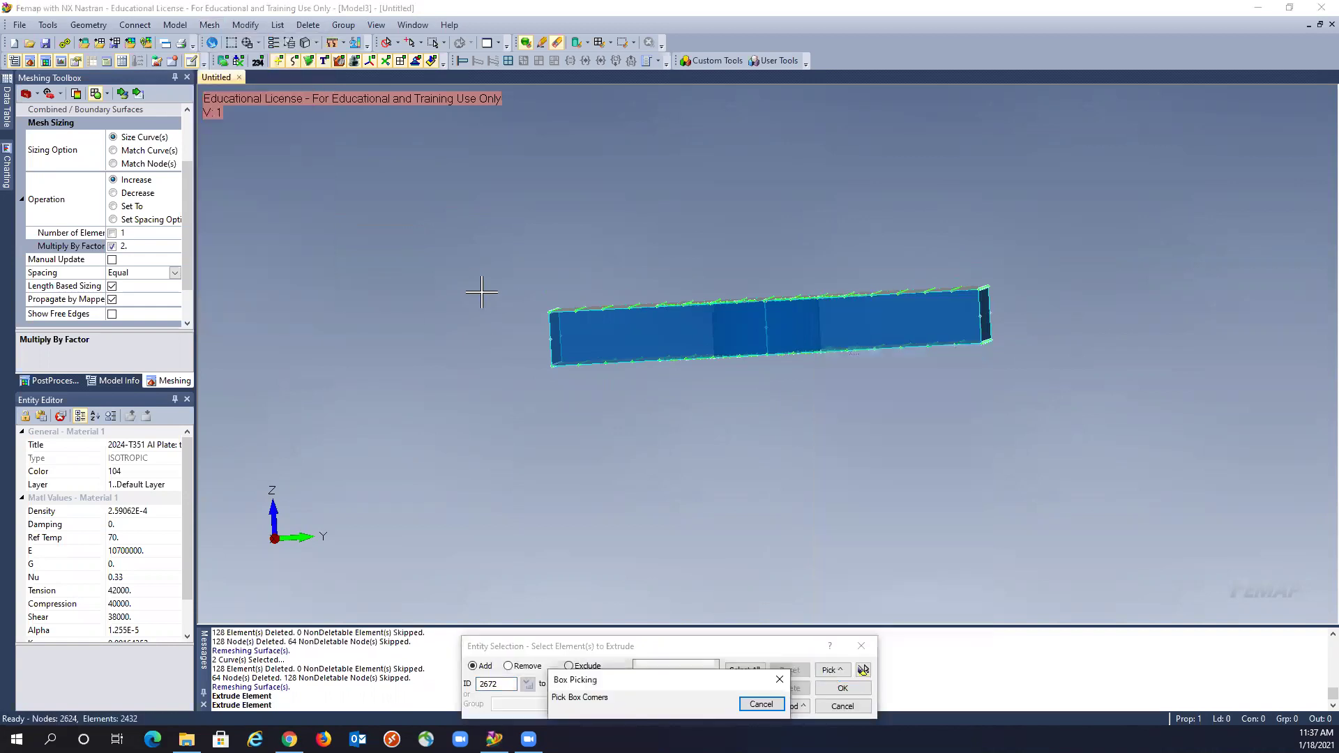
left_click_drag(538, 288, 1022, 305)
left_click(773, 705)
- Select the elements to extrude by surface, picking the plate's upper face plus all pad and washer surfaces around its hole
left_click(801, 702)
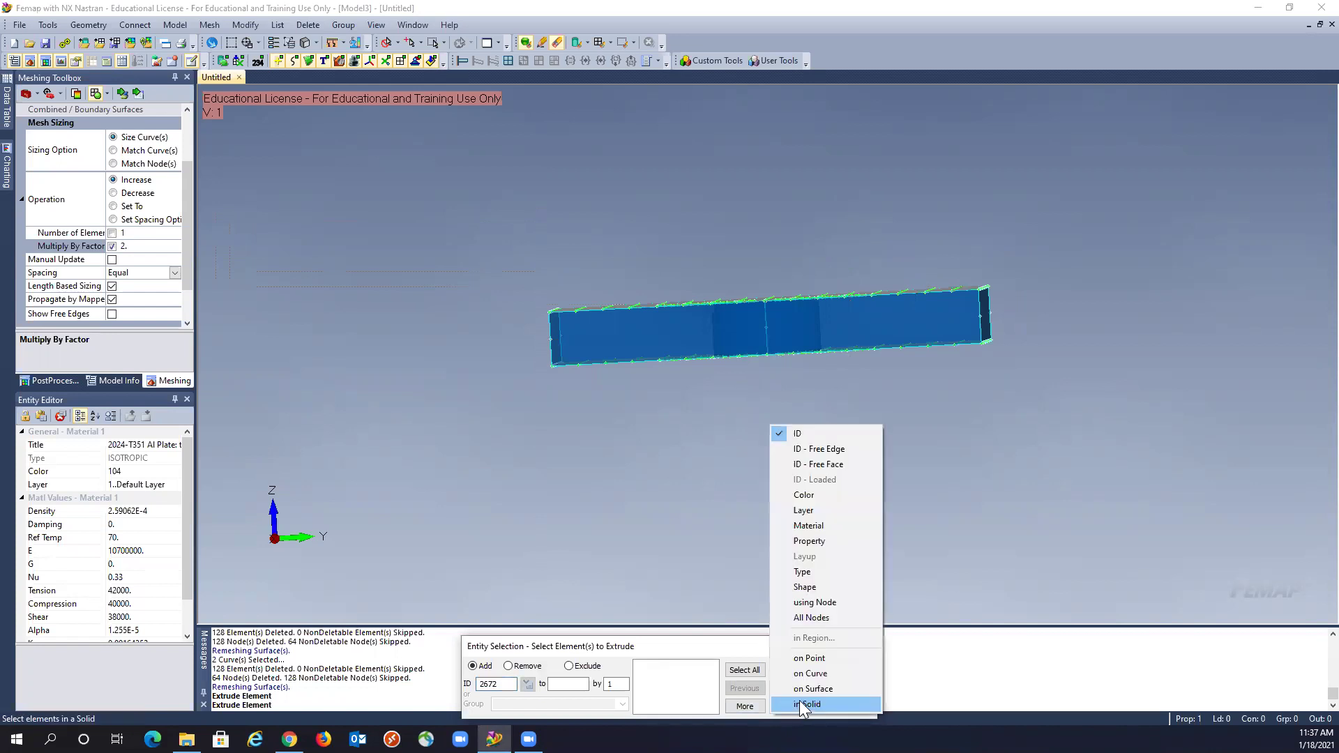
left_click(824, 686)
middle_click_drag(755, 493, 802, 488)
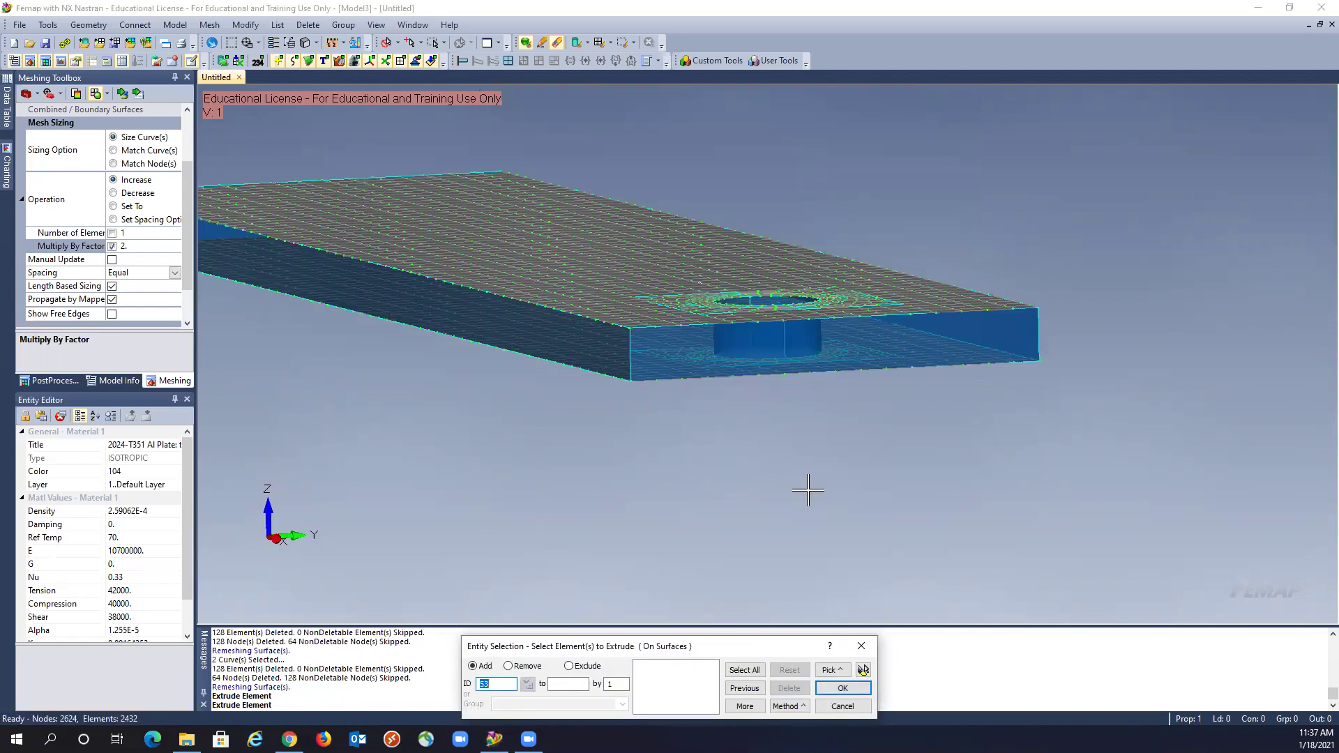
left_click(529, 231)
middle_click_drag(690, 517, 727, 451)
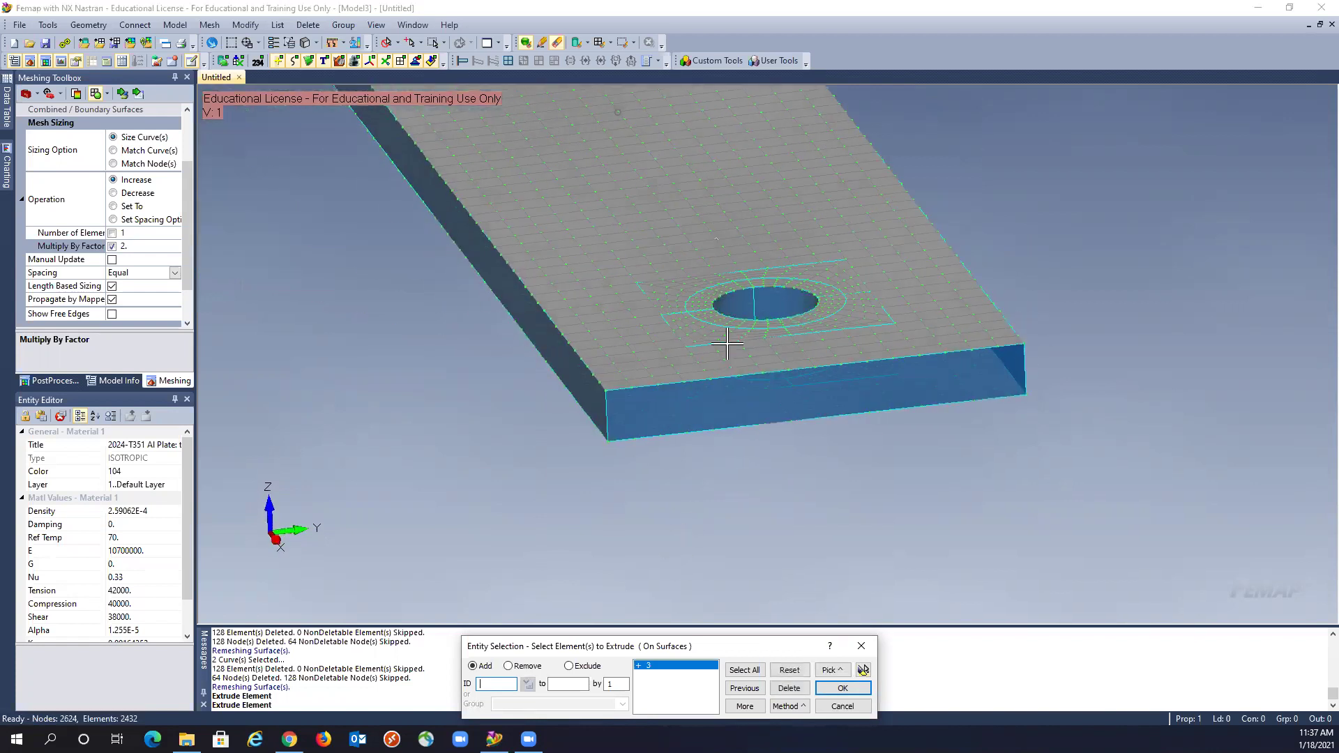
left_click(653, 289)
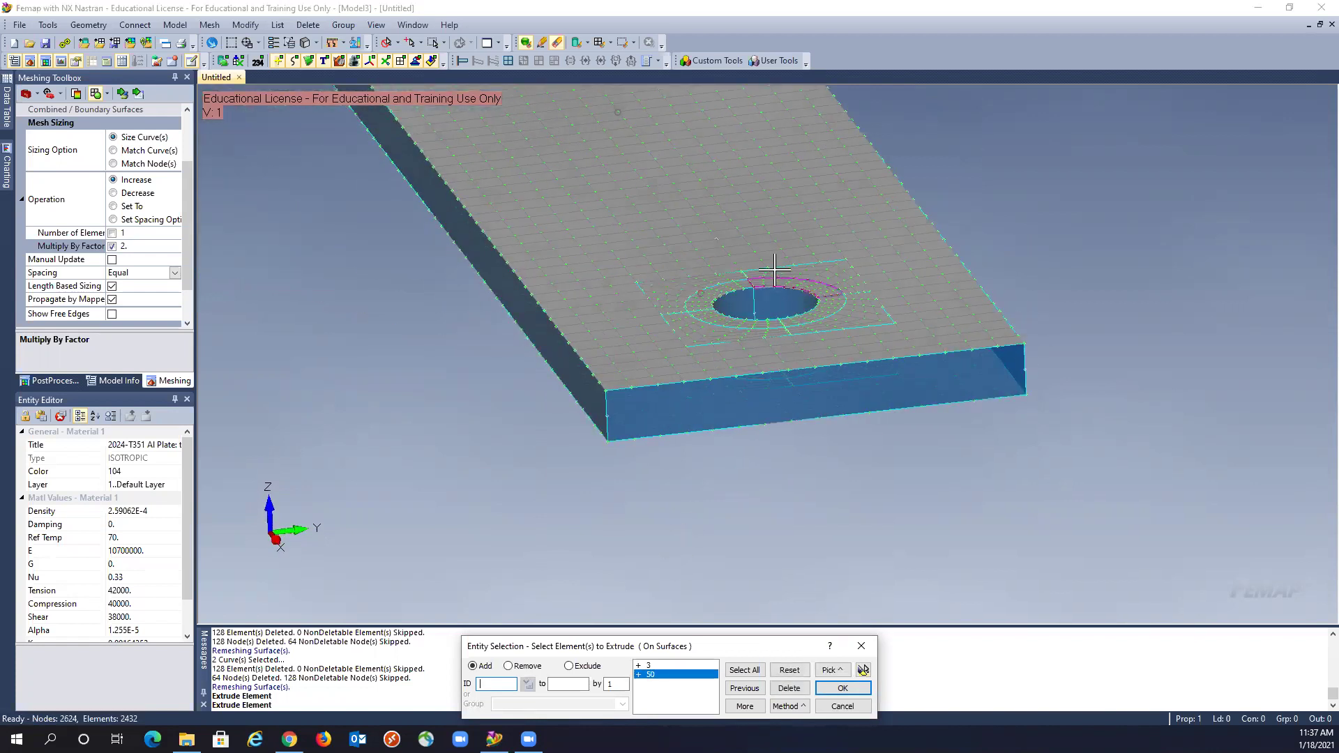
left_click(806, 261)
left_click(854, 307)
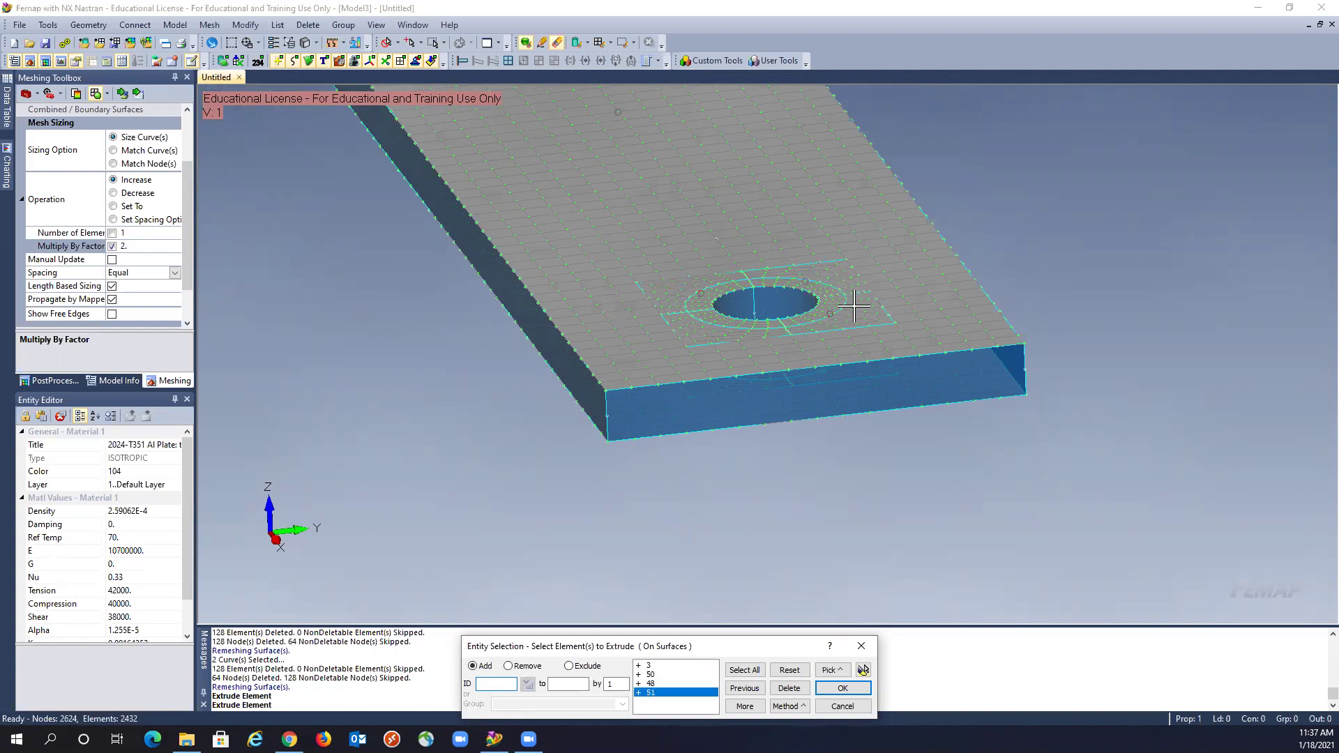
left_click(726, 336)
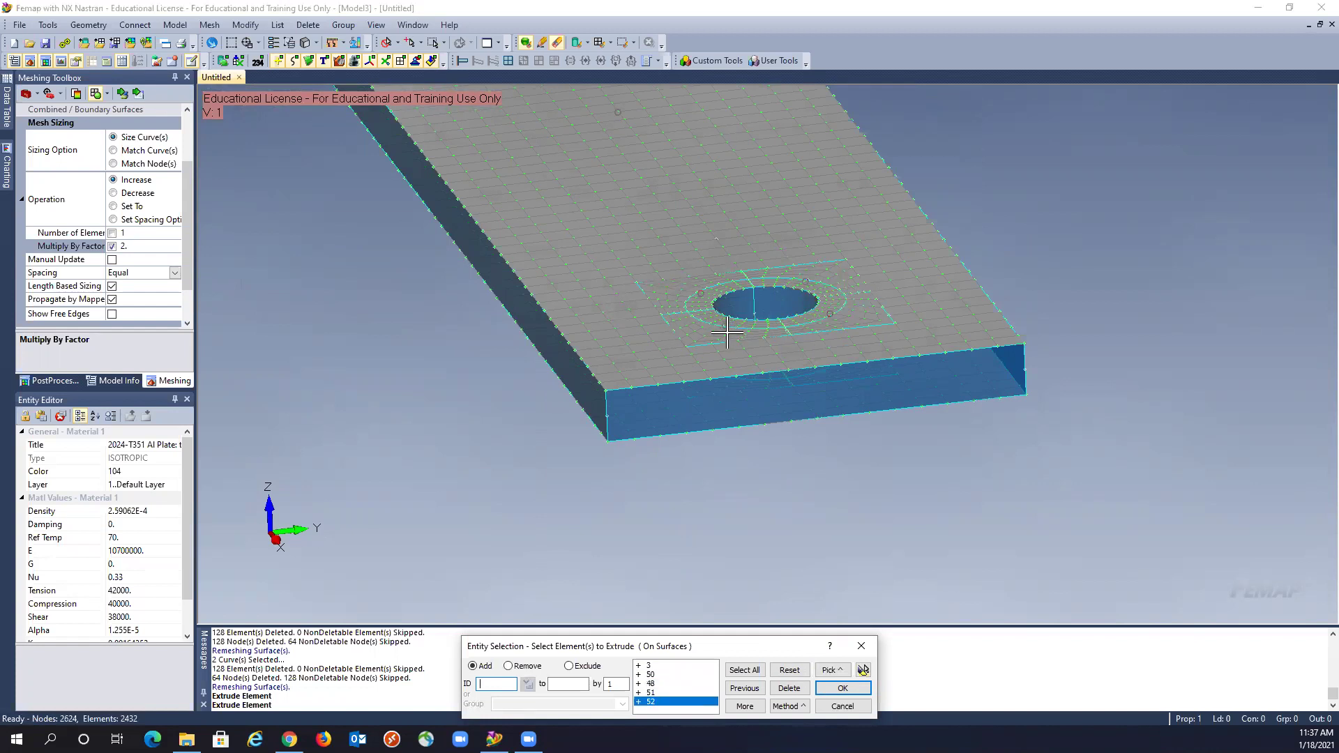
left_click(802, 338)
left_click(757, 324)
left_click(732, 286)
left_click(771, 422)
left_click(842, 689)
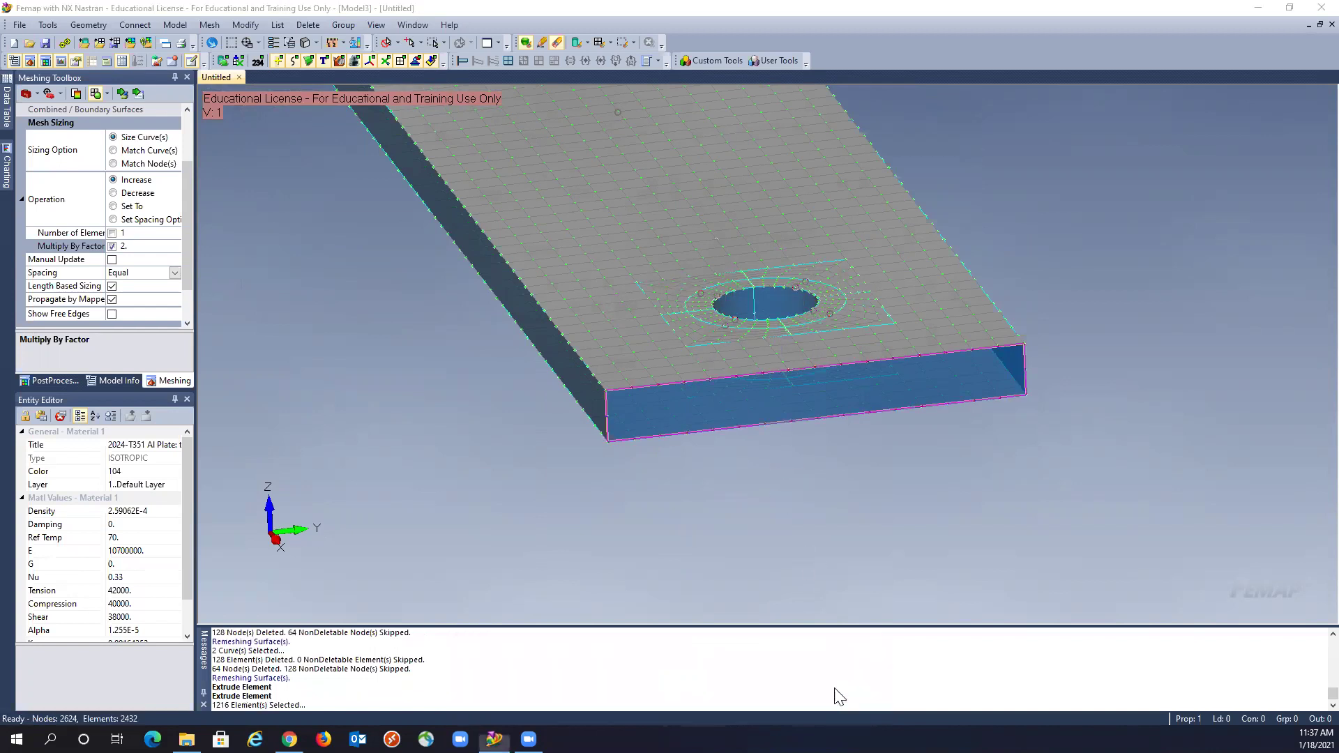
- Set the extrusion along element normals with a new 2024-T351 Al Plate solid property, one element along the length, and deletion of the original elements
middle_click_drag(548, 490, 568, 472)
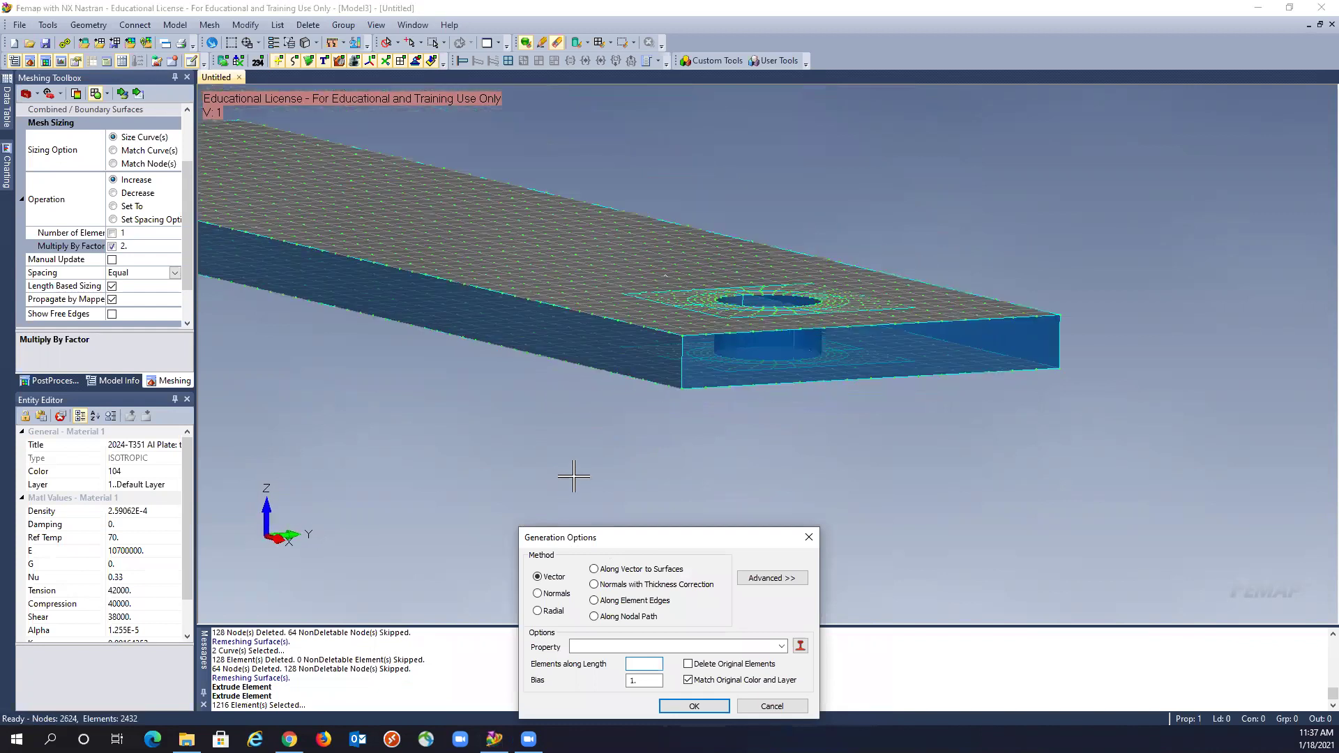
left_click(538, 594)
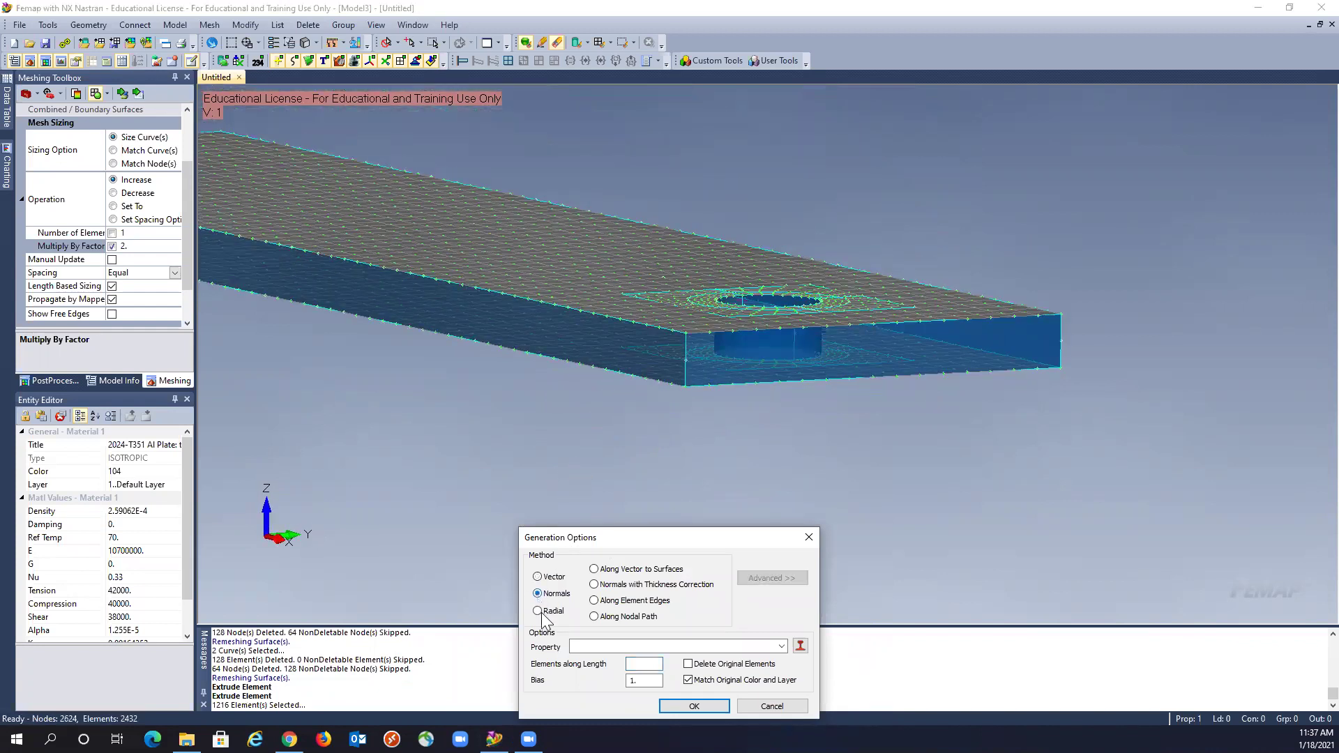
left_click(800, 646)
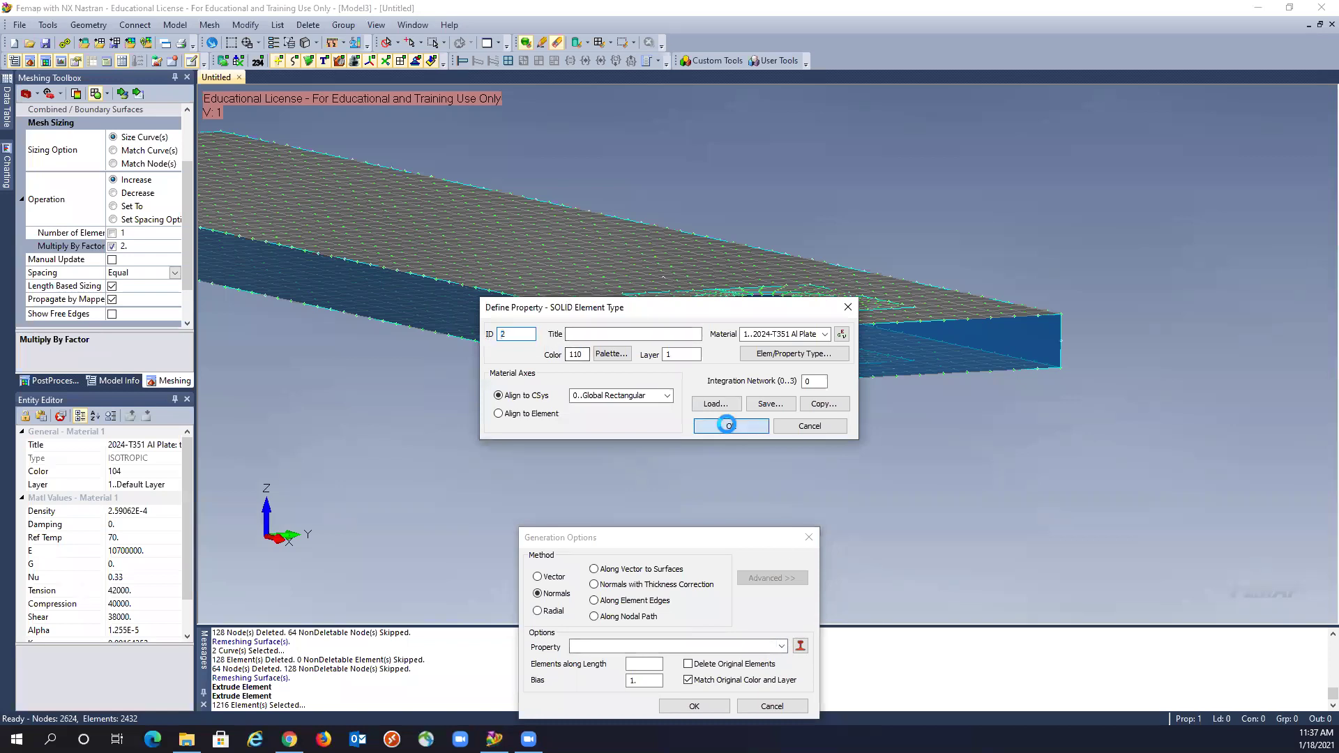
left_click(731, 426)
left_click(640, 663)
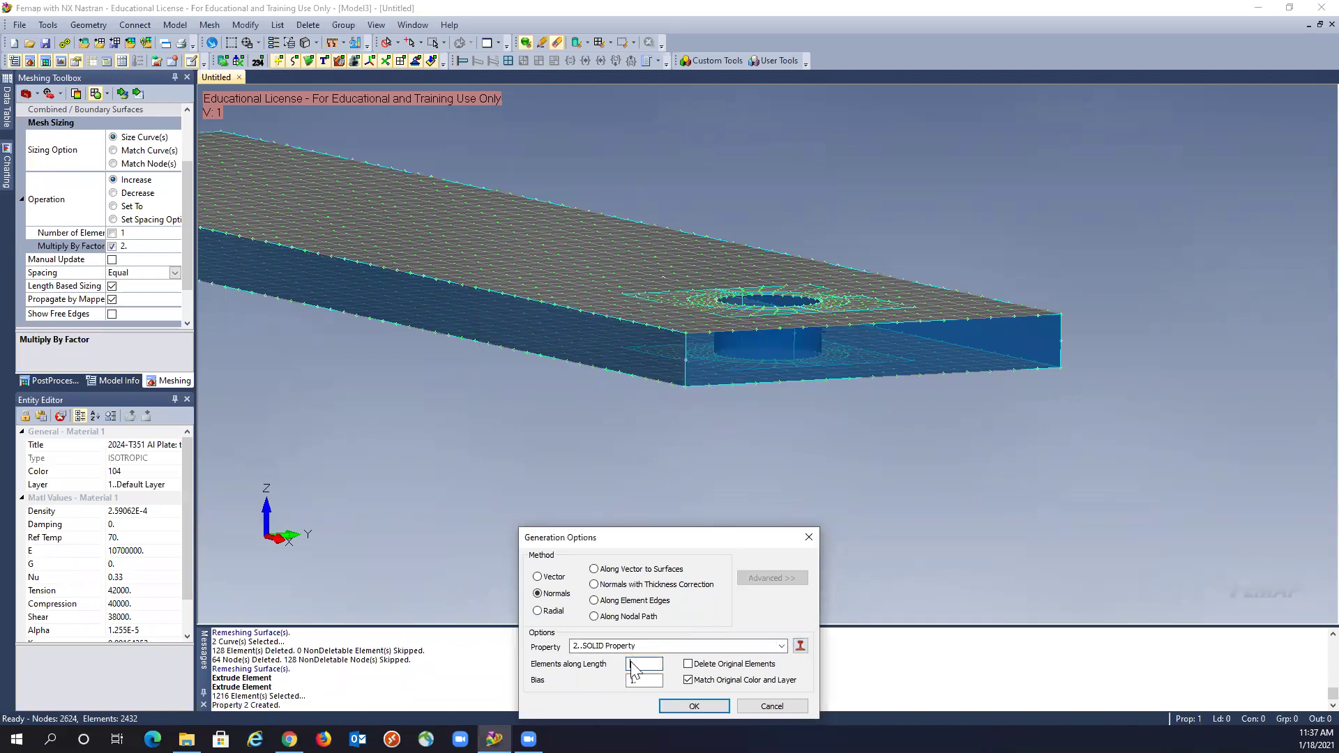
left_click(698, 705)
left_click(688, 706)
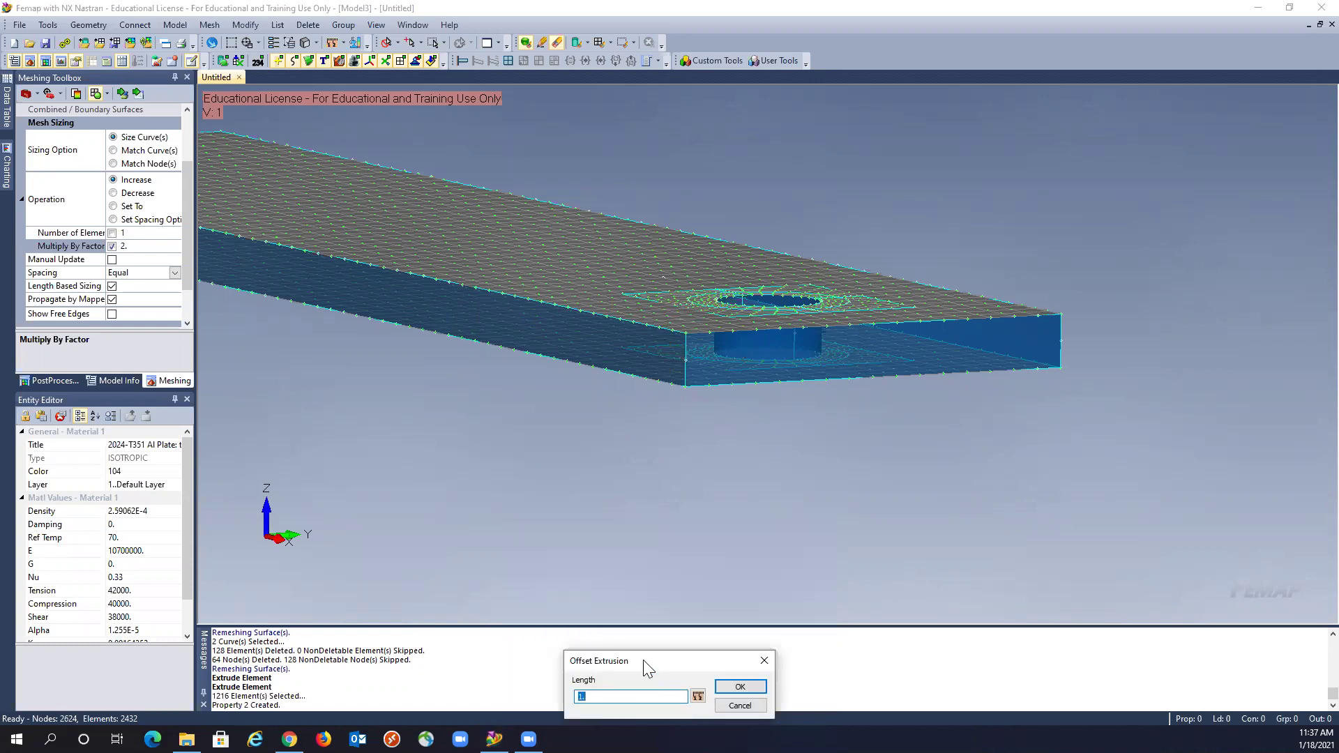
- Extrude the upper-face elements with an offset length of 0.125 and delete the original shell elements
left_click_drag(667, 659, 682, 540)
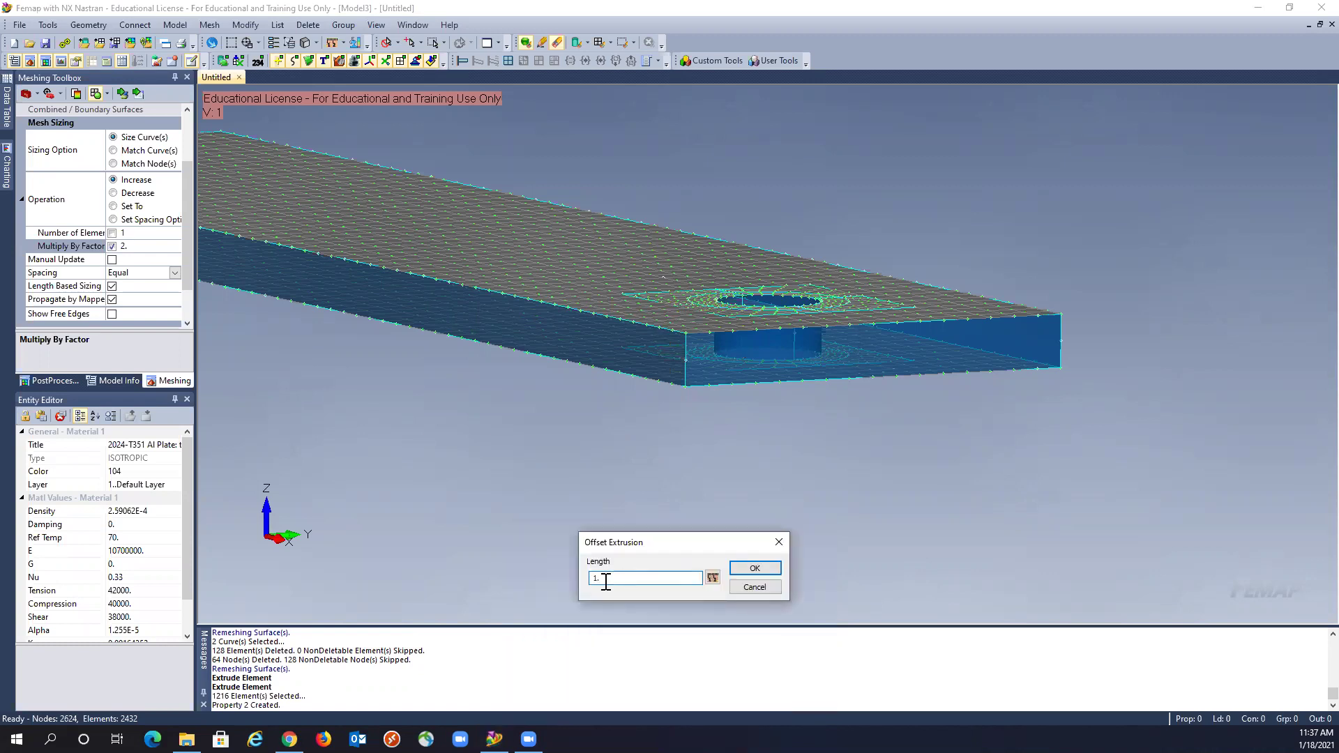
type("0.125")
left_click(748, 573)
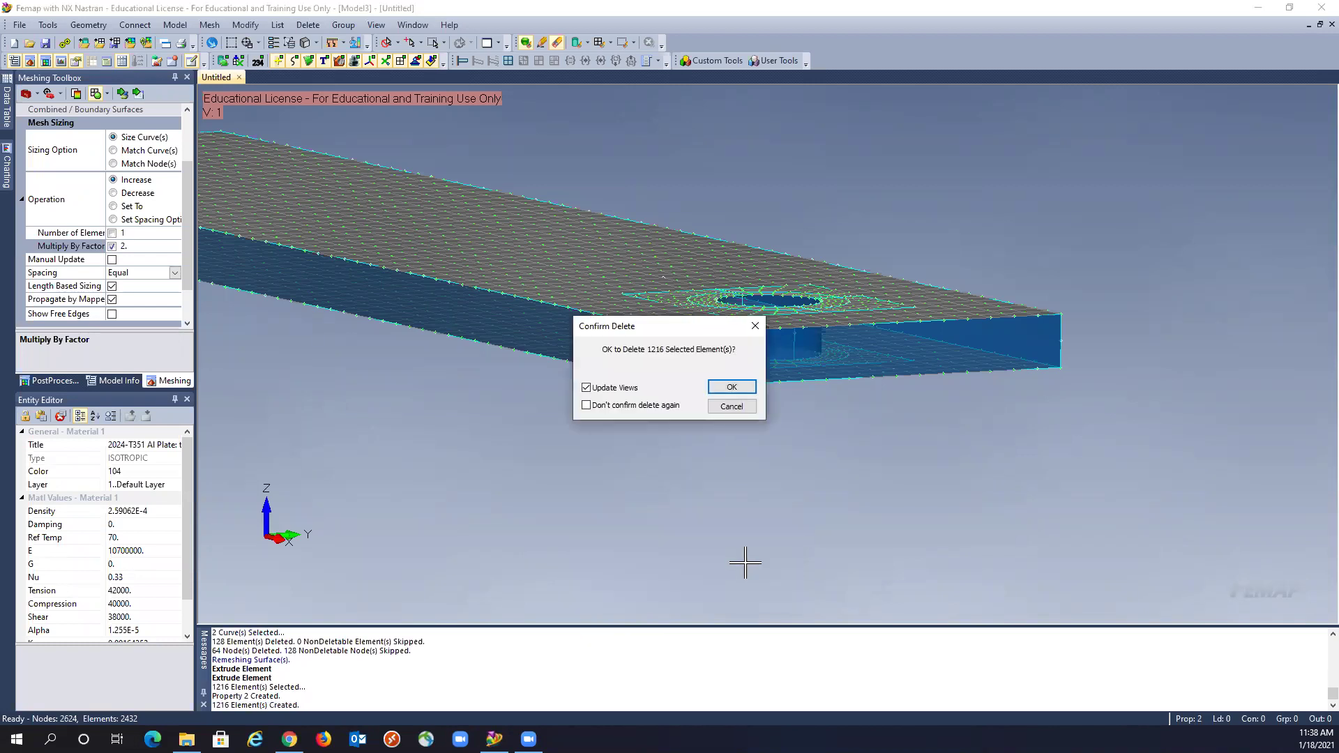
left_click(736, 388)
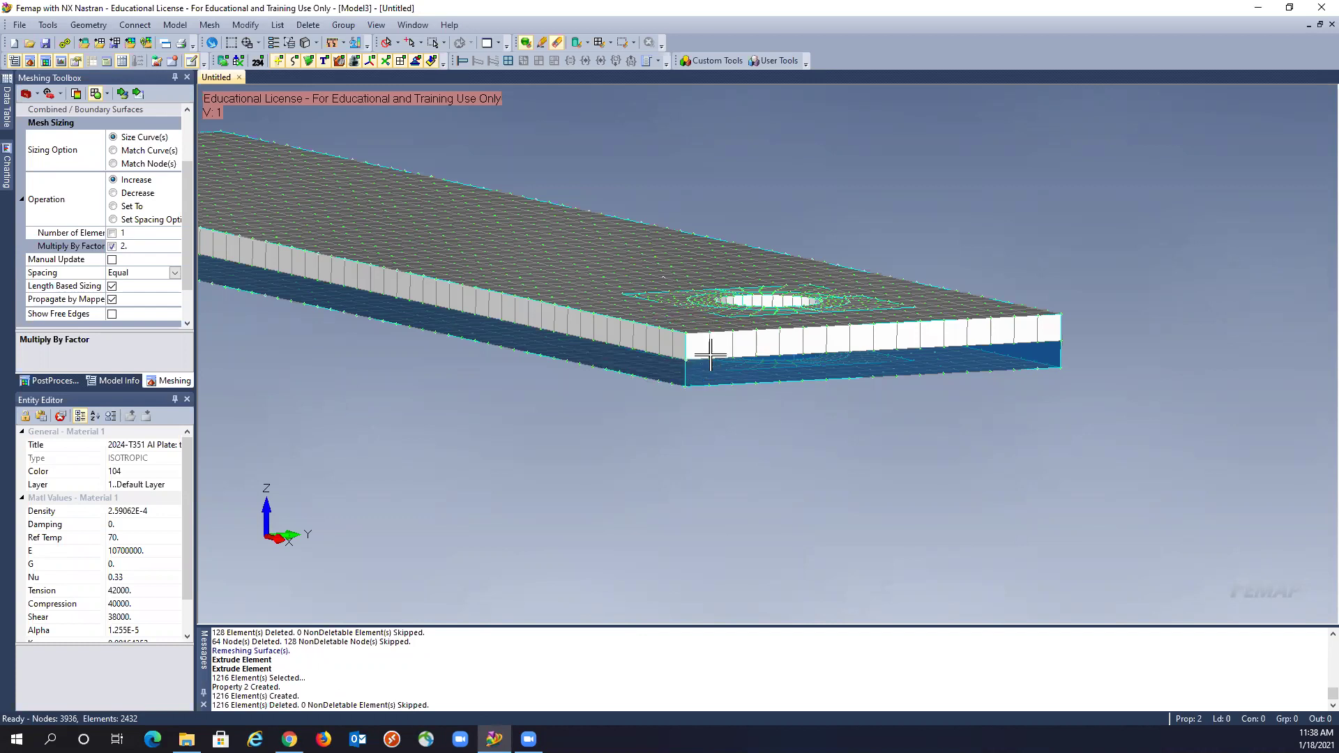
- Start extruding elements again, selecting them by surface, and pick the plate's lower face
middle_click_drag(634, 458, 618, 334)
left_click(209, 25)
mouse_move(234, 294)
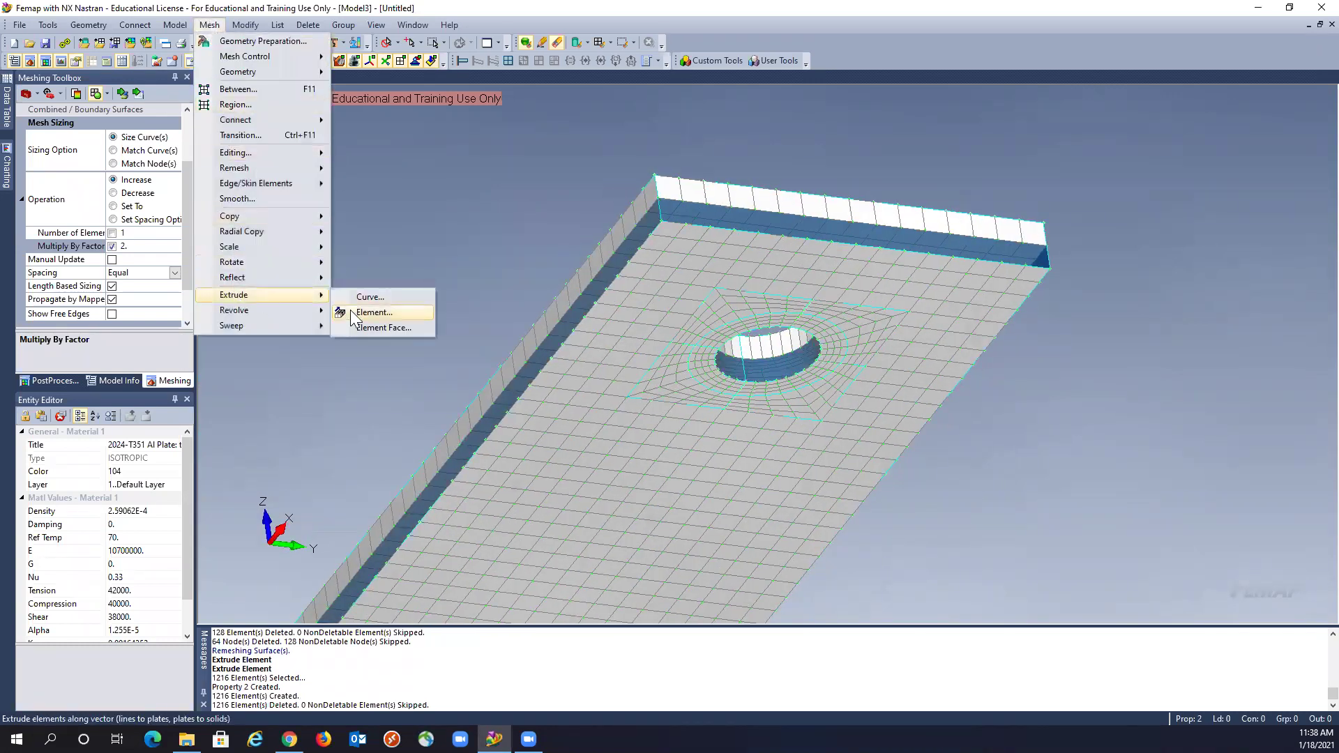
left_click(354, 314)
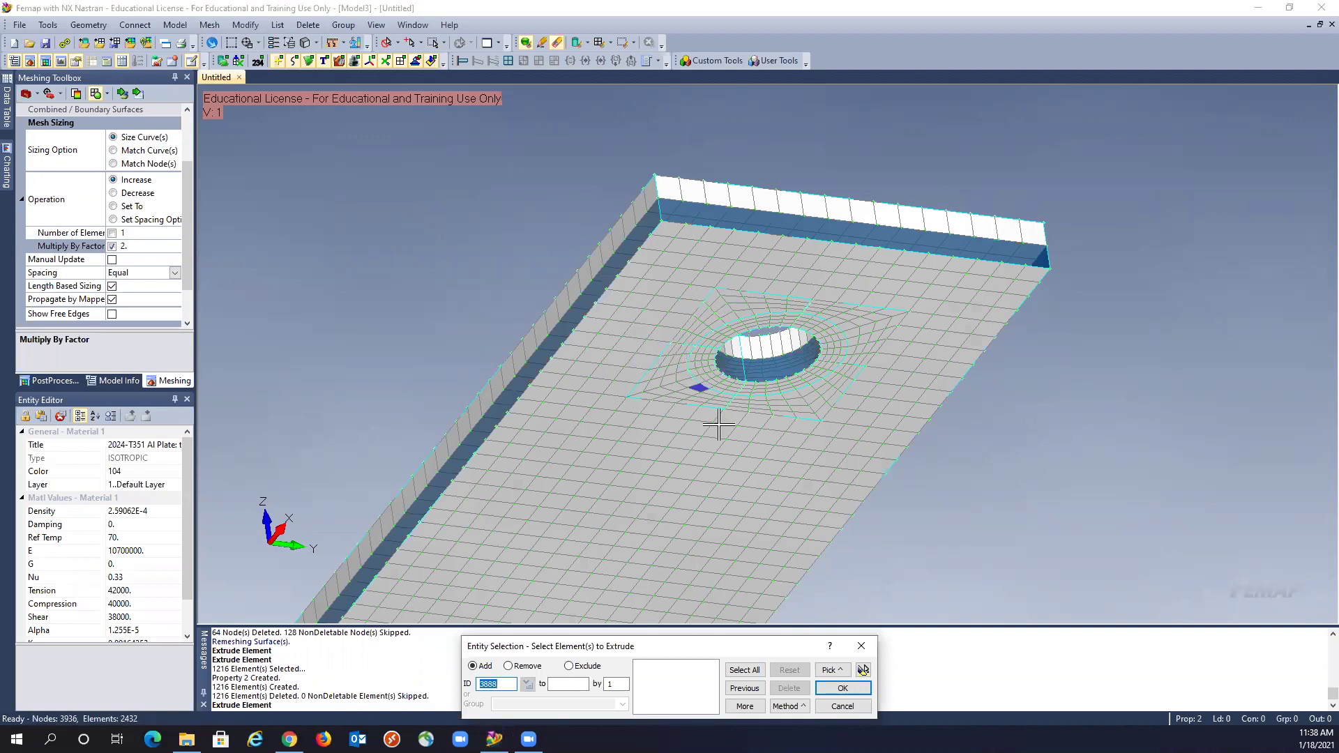
left_click(801, 706)
left_click(826, 689)
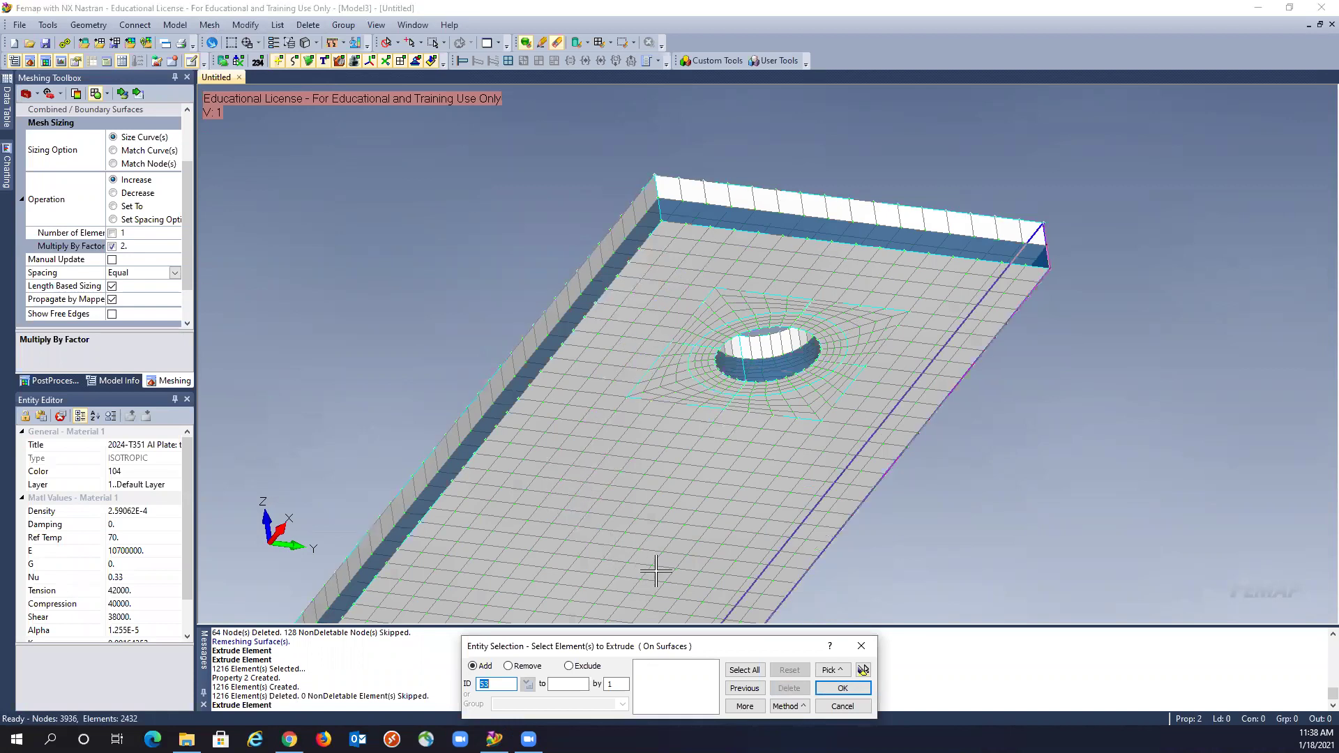
scroll(826, 474, "down", 2)
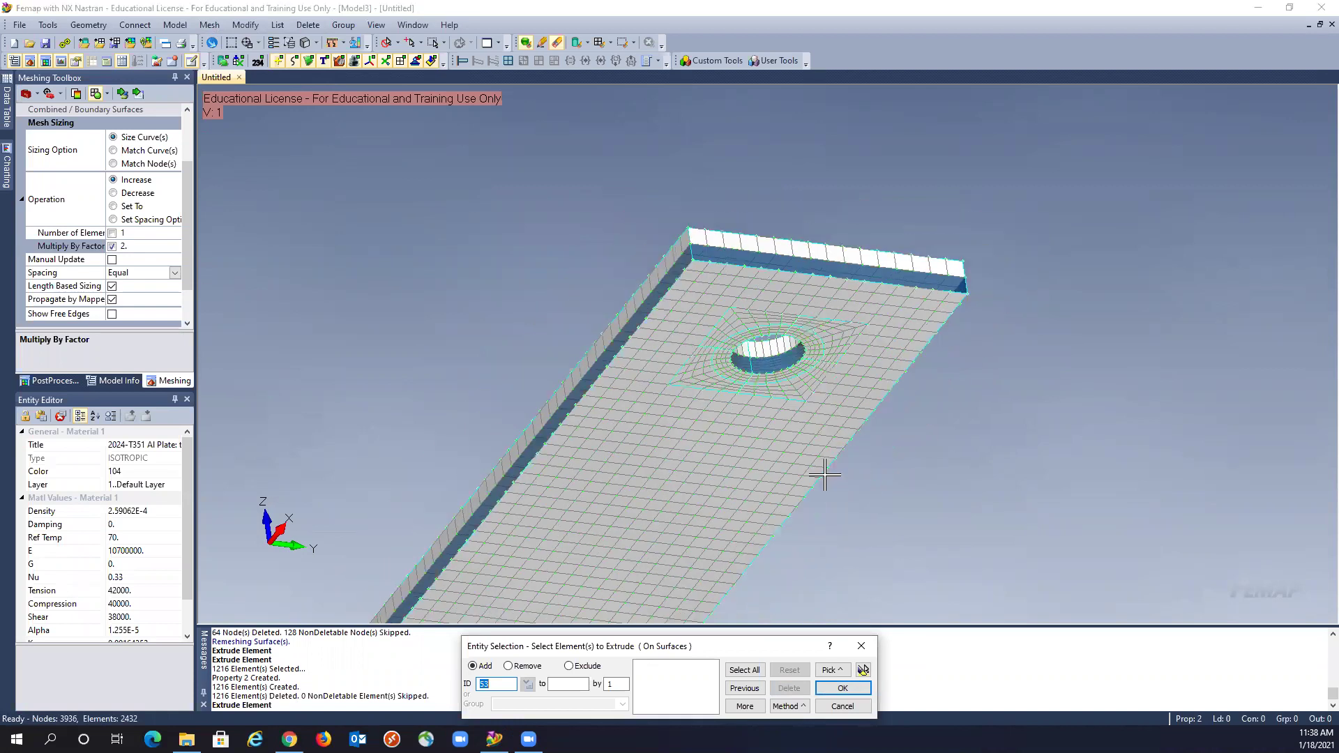
scroll(830, 480, "down", 3)
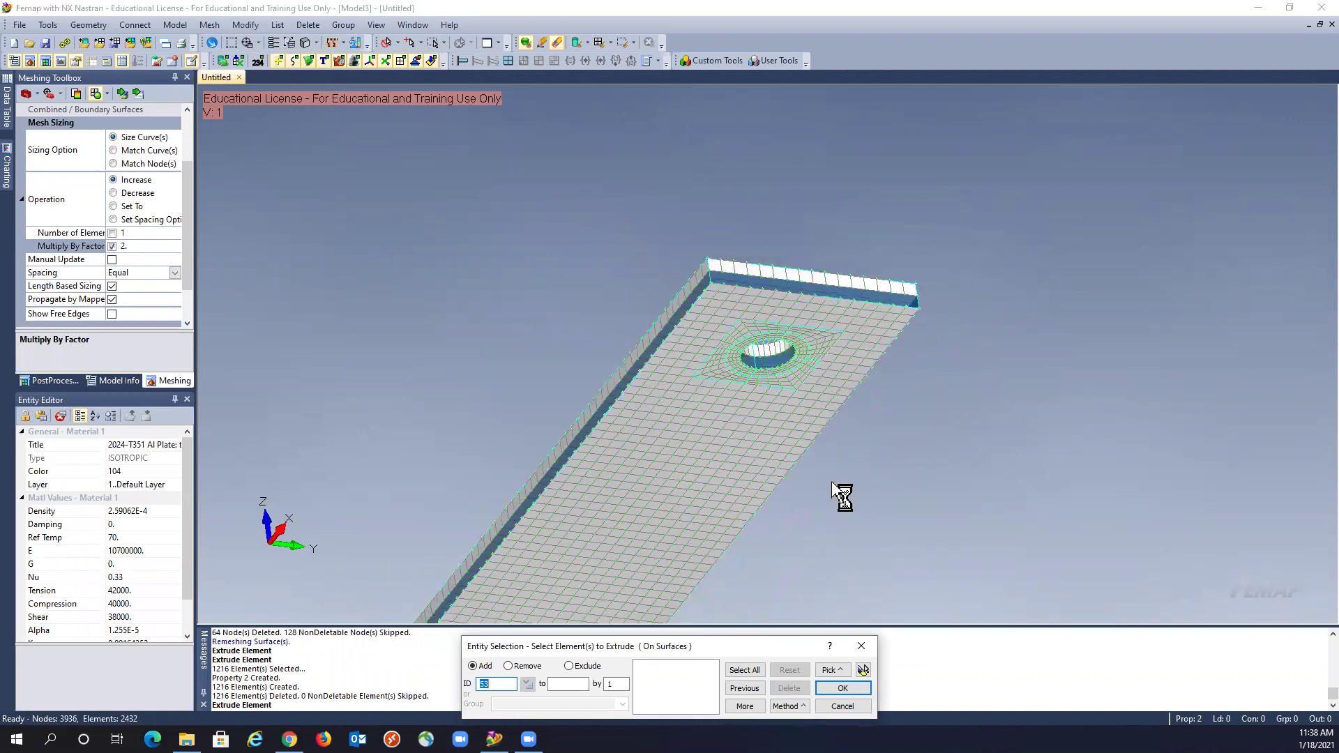
left_click(662, 543)
scroll(828, 389, "up", 2)
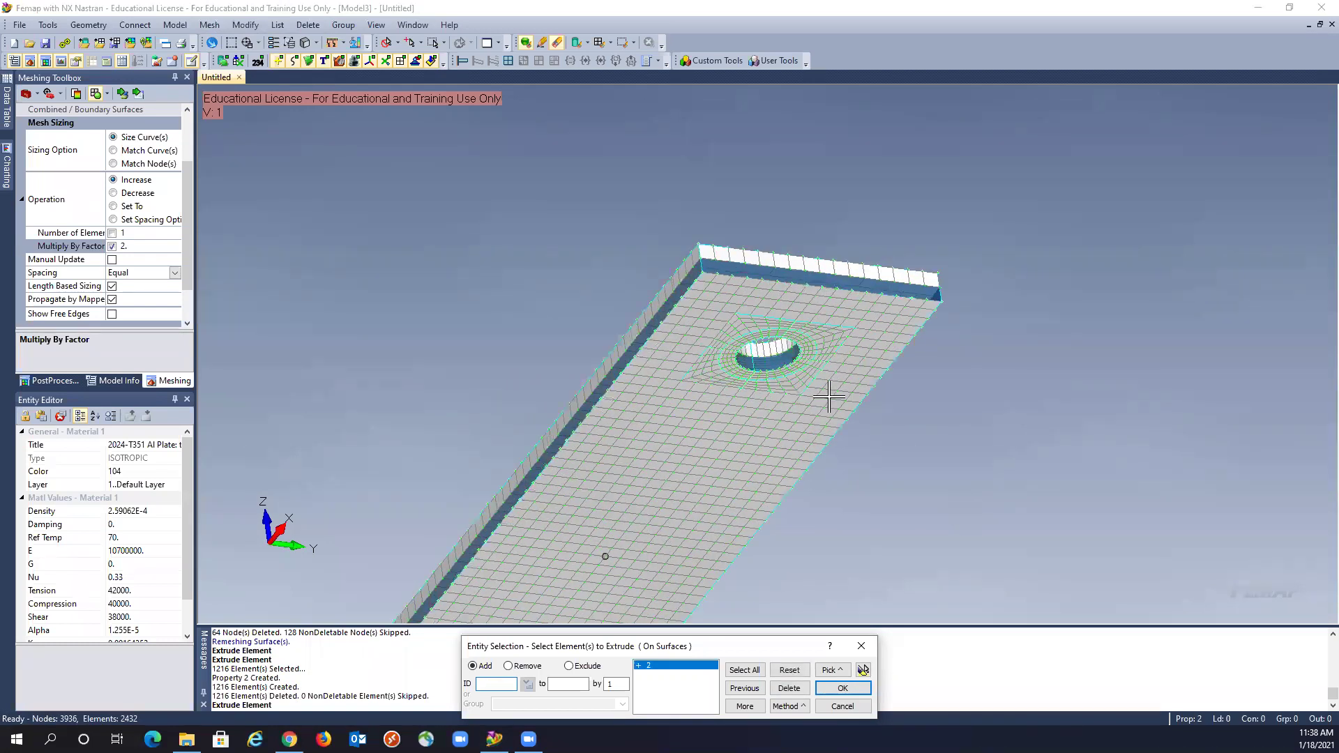
- Add all pad and washer surfaces around the hole on the lower face to the elements selected for extrusion
left_click(720, 359)
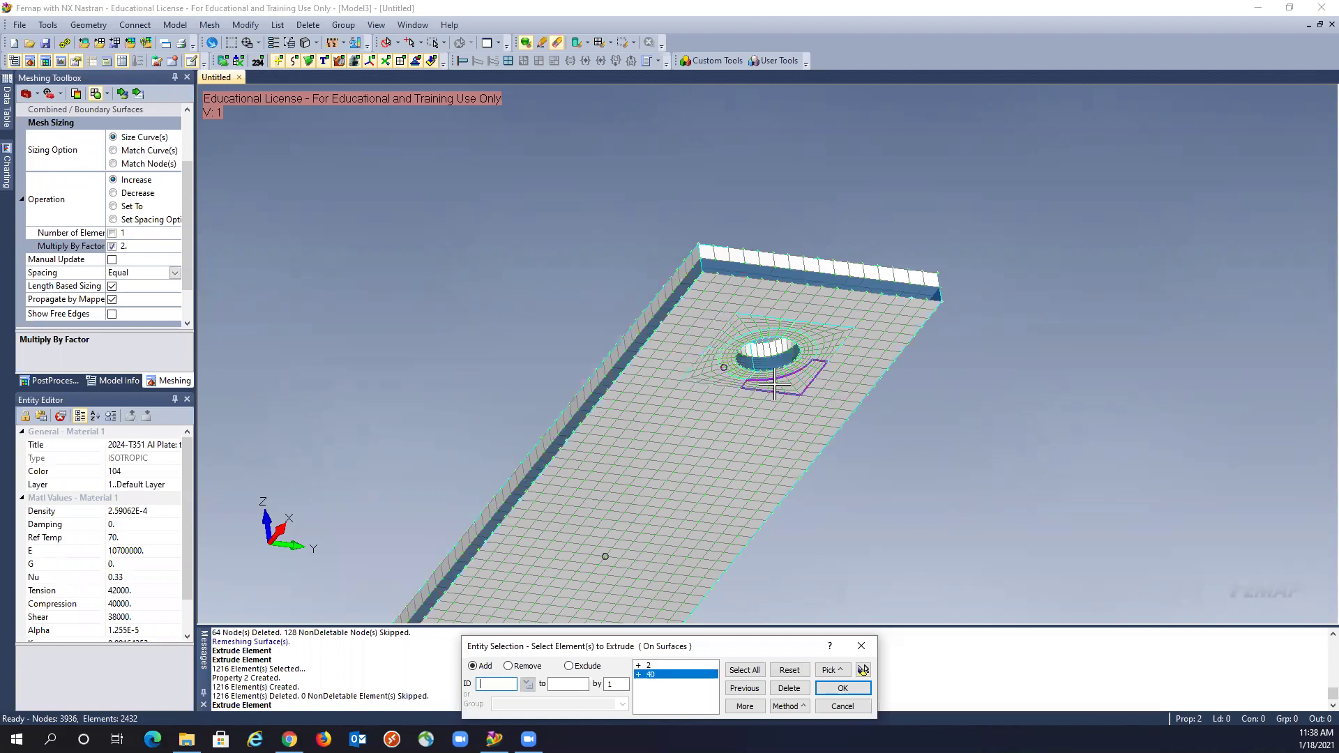
left_click(829, 337)
left_click(841, 333)
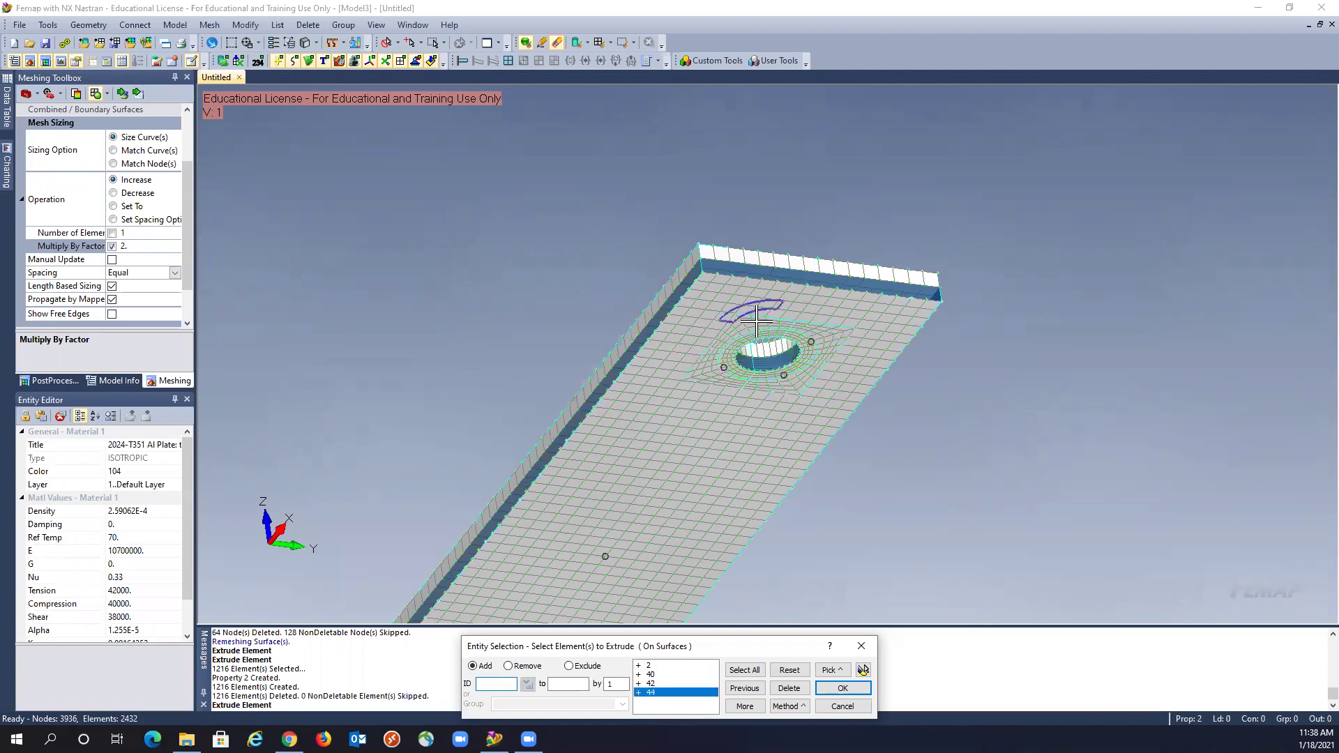
left_click(755, 324)
left_click(756, 338)
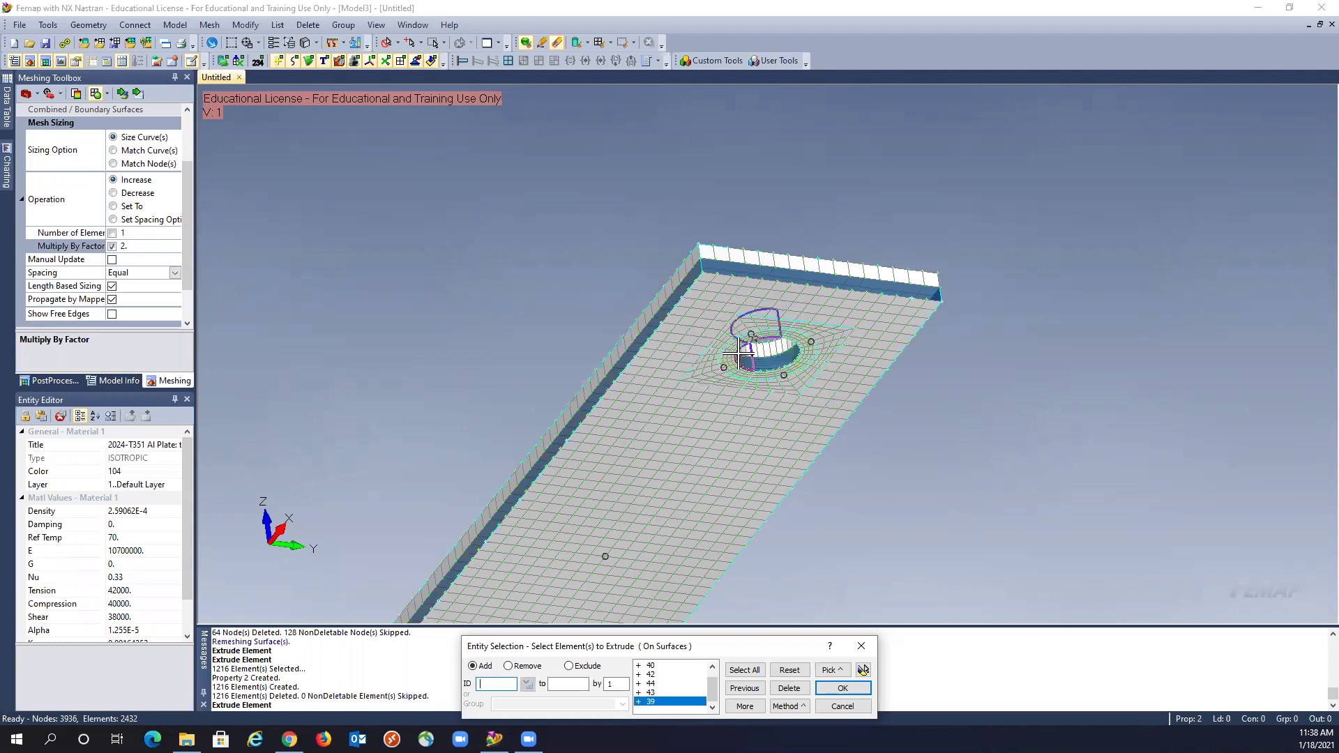
left_click(741, 363)
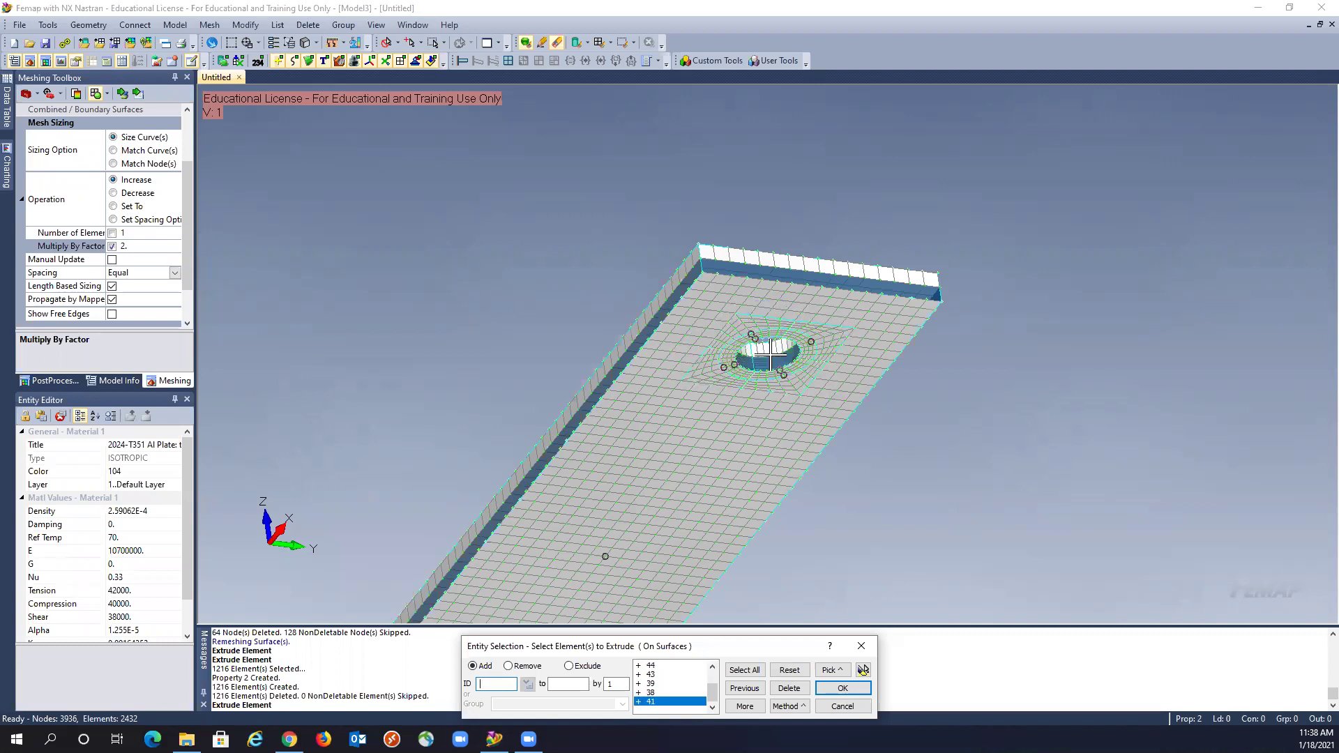
left_click(803, 347)
left_click(802, 347)
left_click(842, 688)
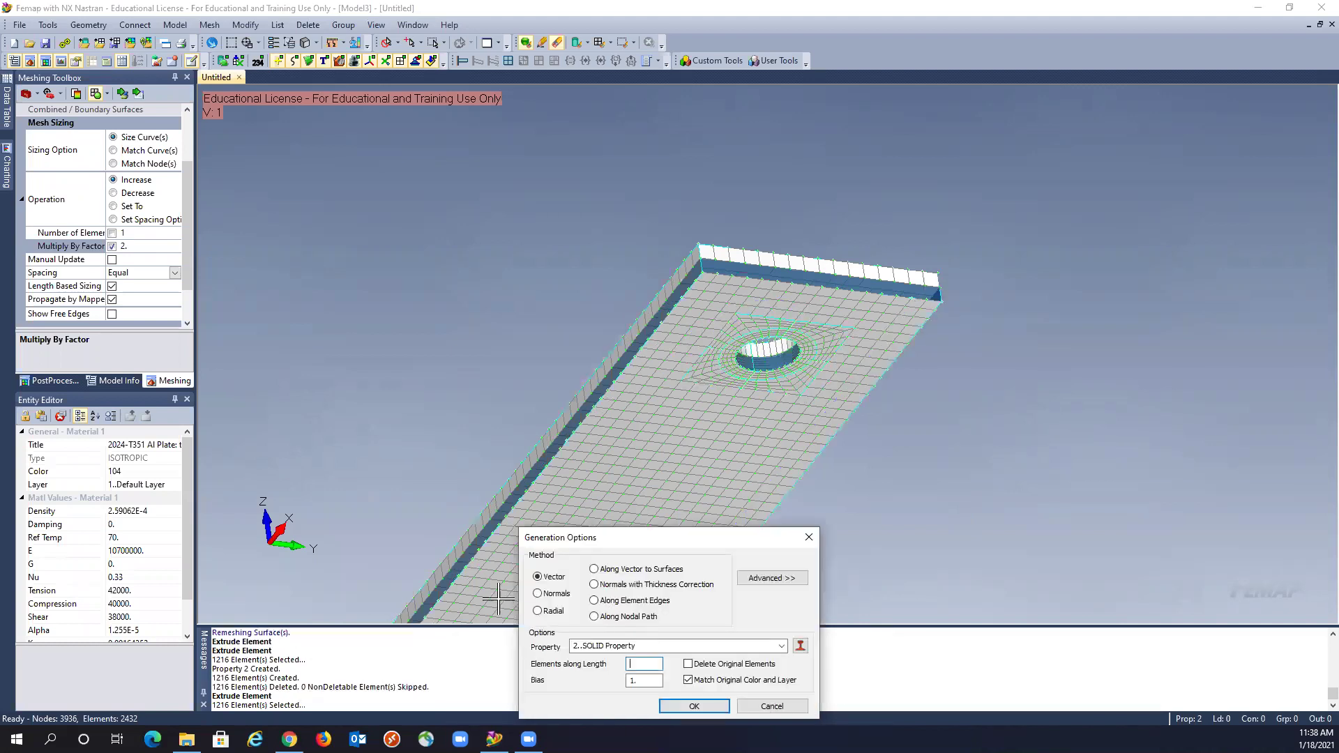
- Extrude the lower-face elements along their normals with the existing SOLID Property and an offset length of -0.125
left_click(538, 593)
left_click(643, 664)
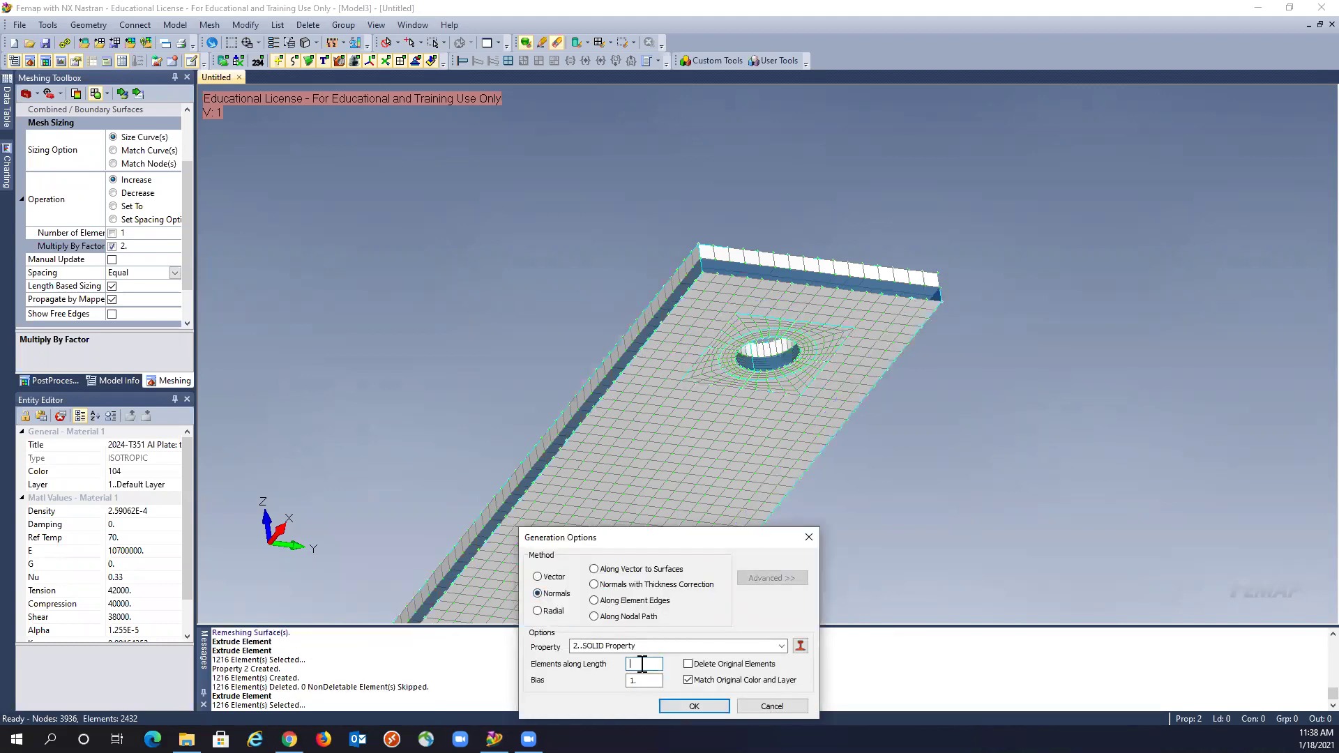
left_click(695, 706)
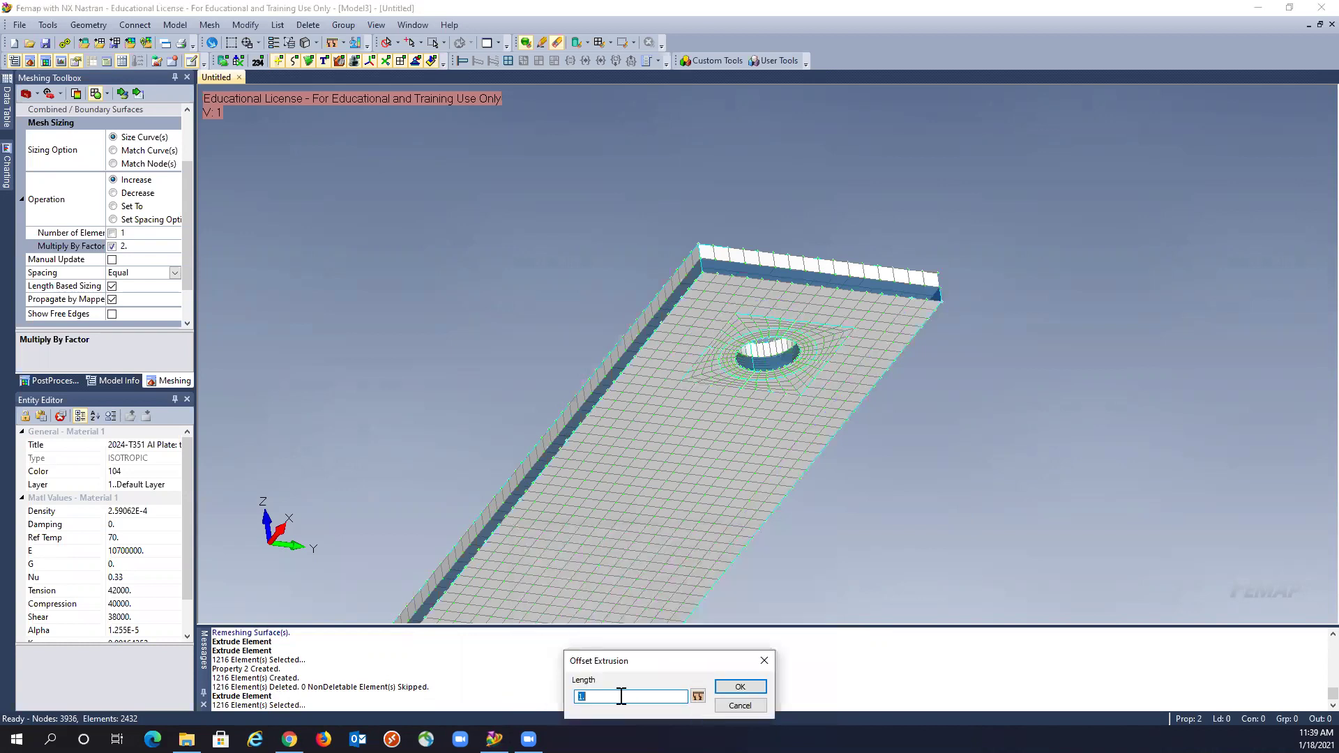
type("-0.125")
left_click(750, 685)
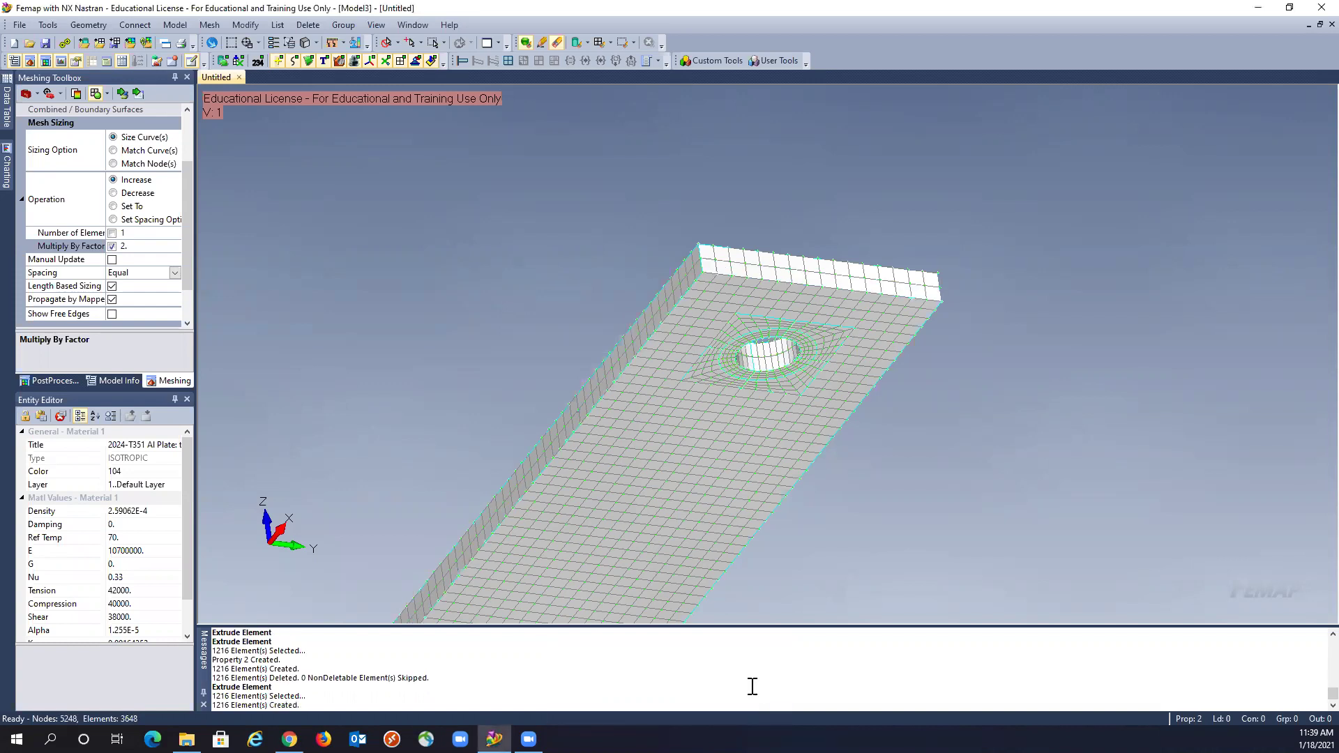
- Start a coincident node check on all nodes in the model
middle_click_drag(586, 200, 610, 332)
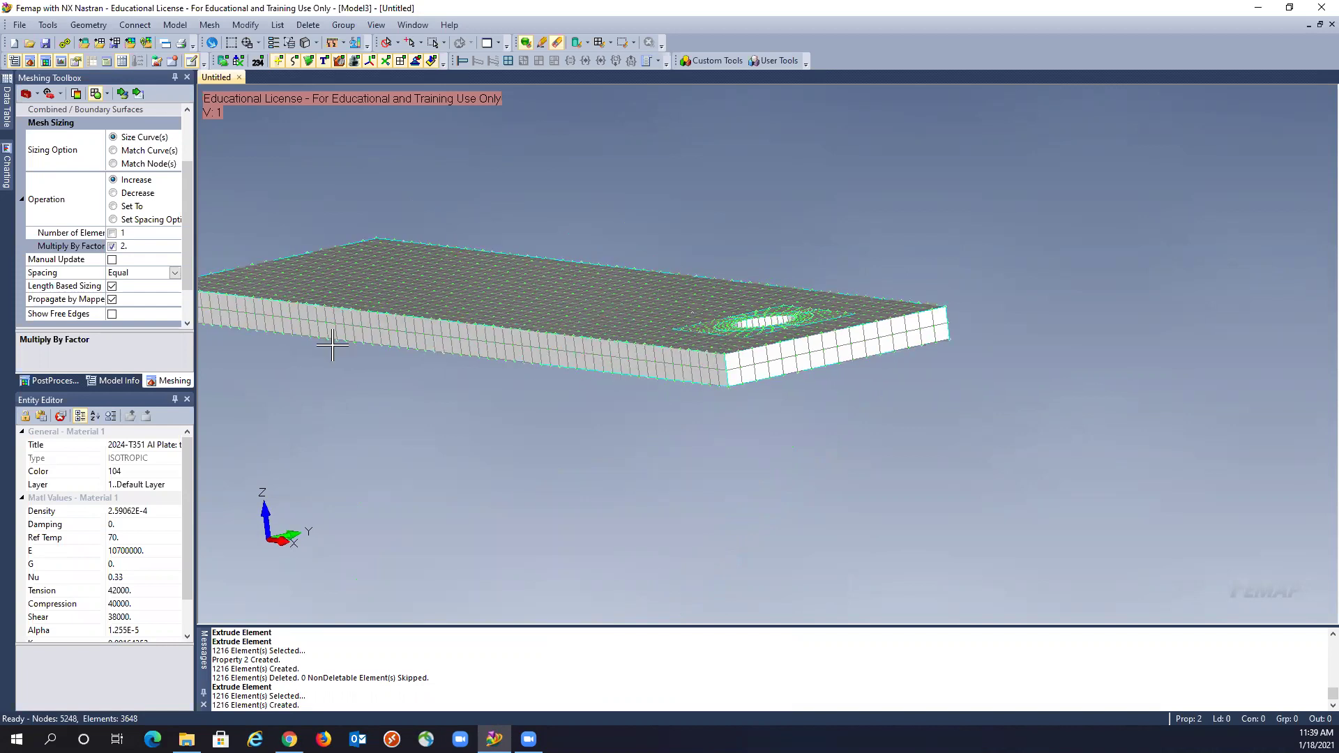
middle_click_drag(763, 359, 730, 353)
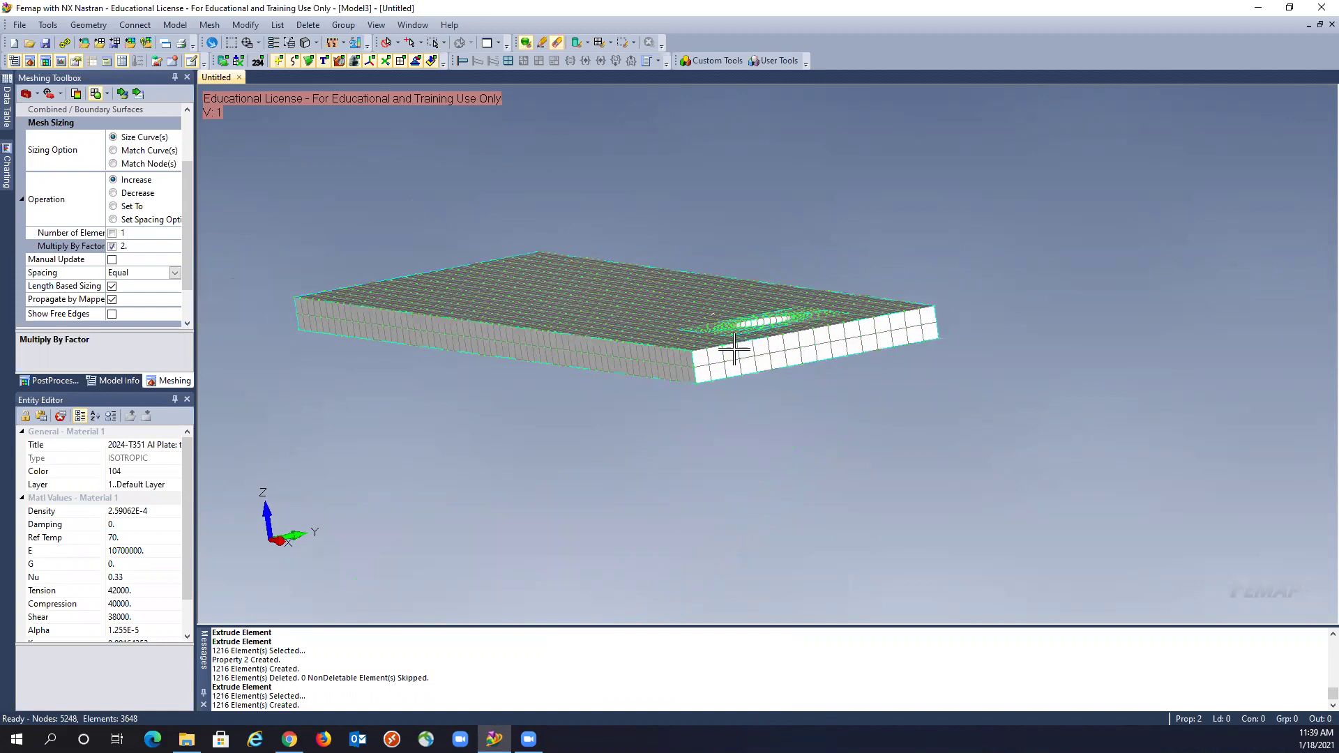
left_click(55, 28)
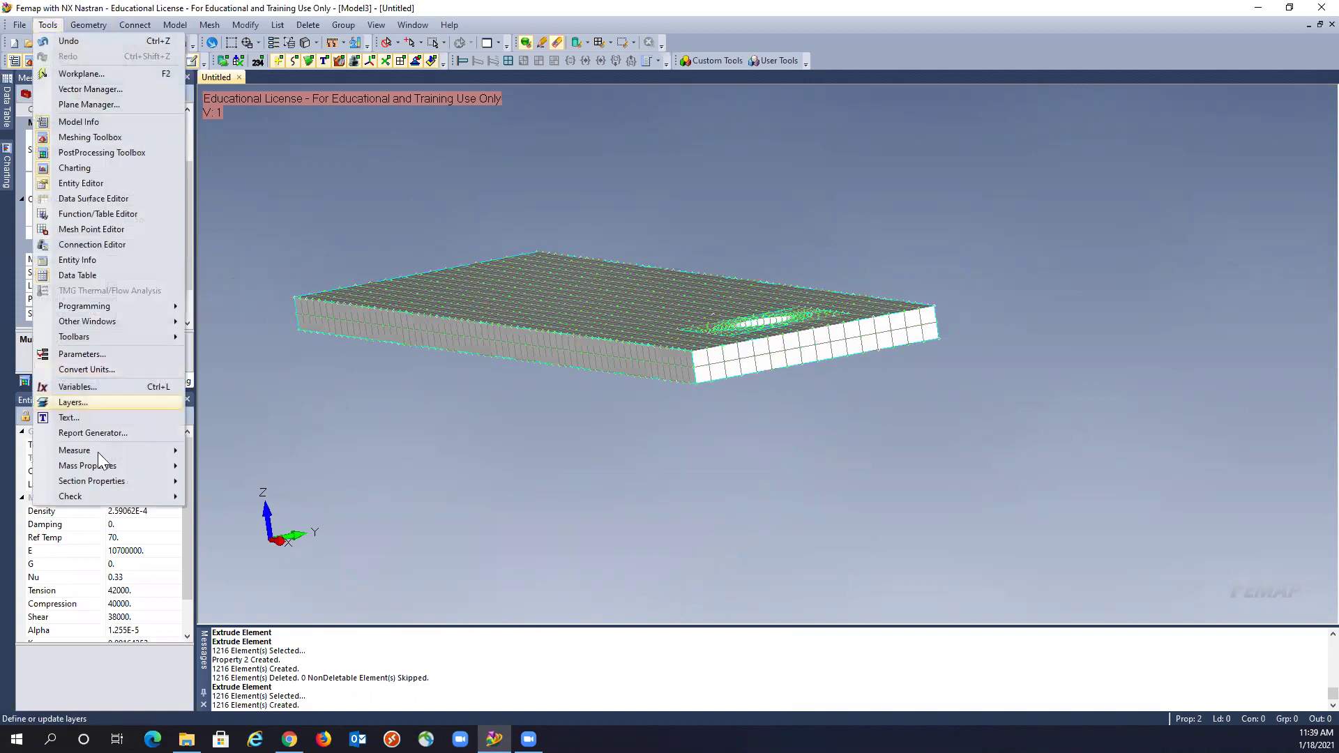
mouse_move(95, 496)
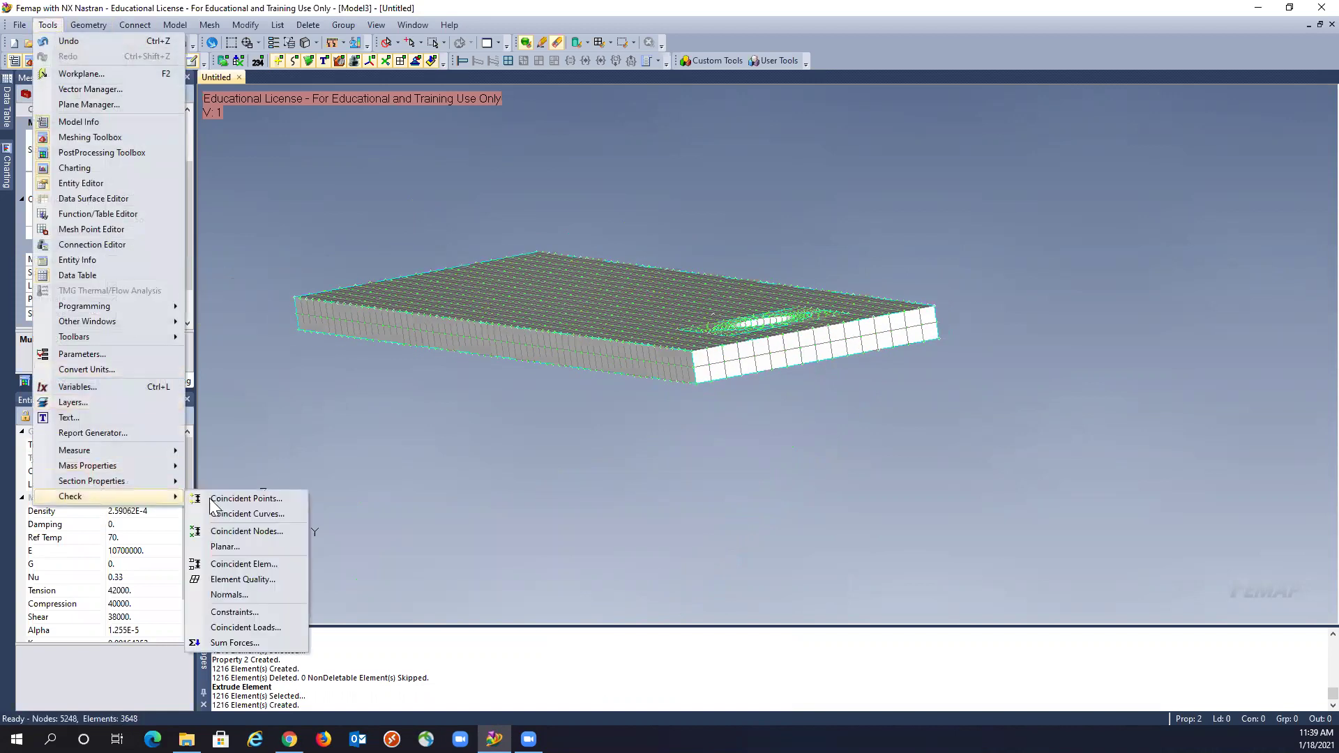
left_click(250, 530)
left_click(744, 670)
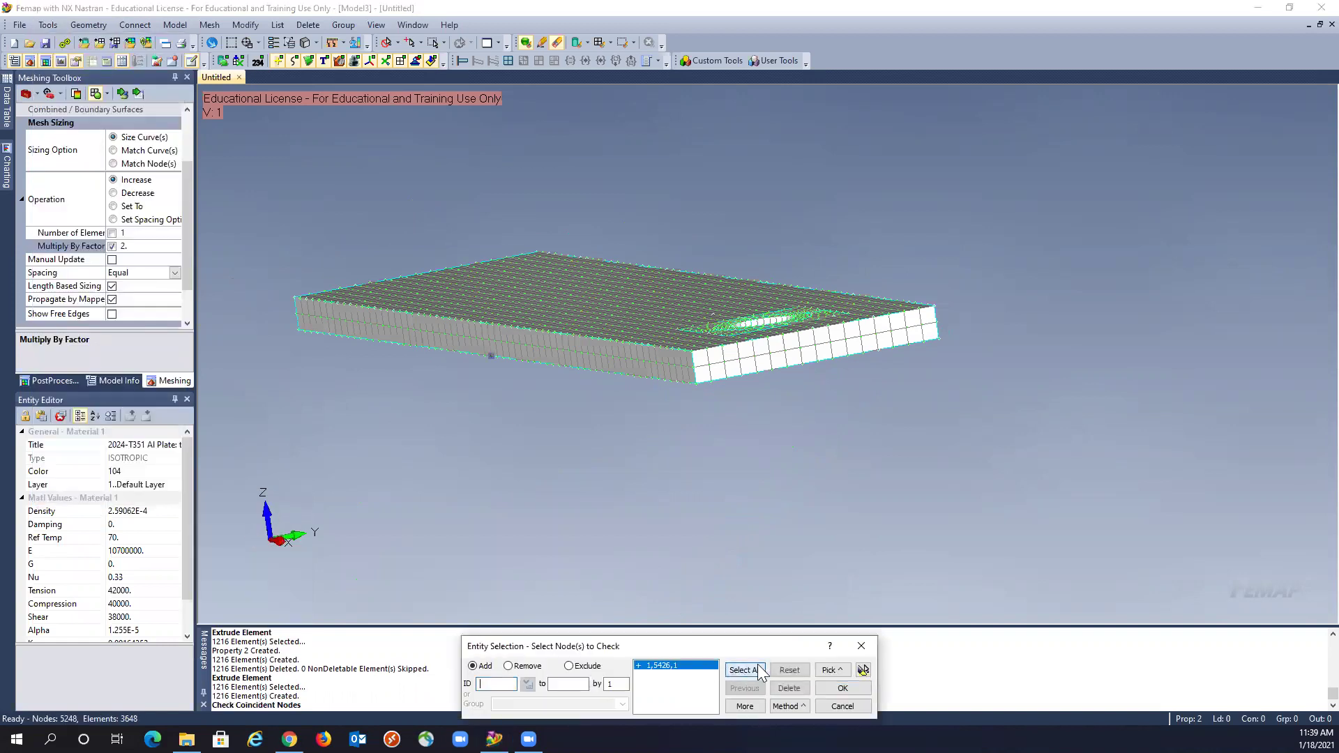
left_click(855, 691)
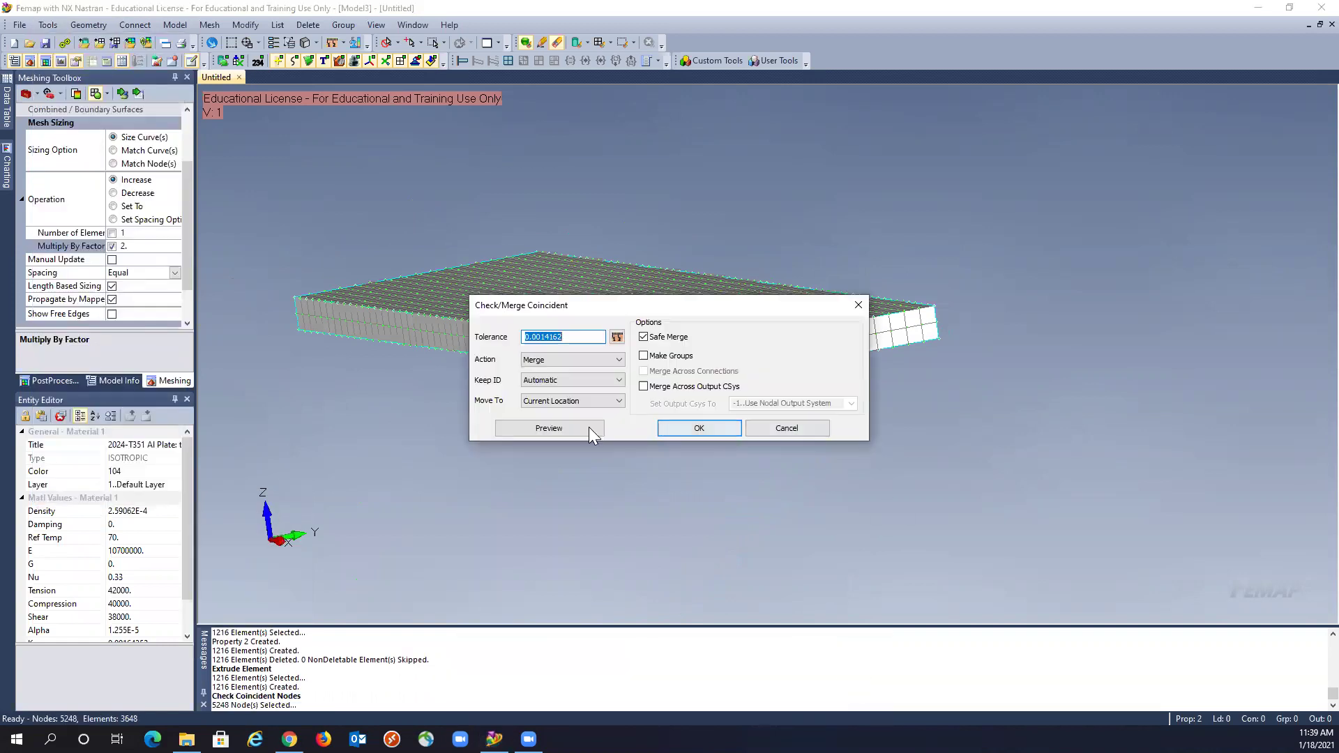
- Preview the coincident nodes and merge them with Safe Merge at the default tolerance of 0.0014162
left_click(589, 427)
middle_click_drag(730, 433, 728, 465)
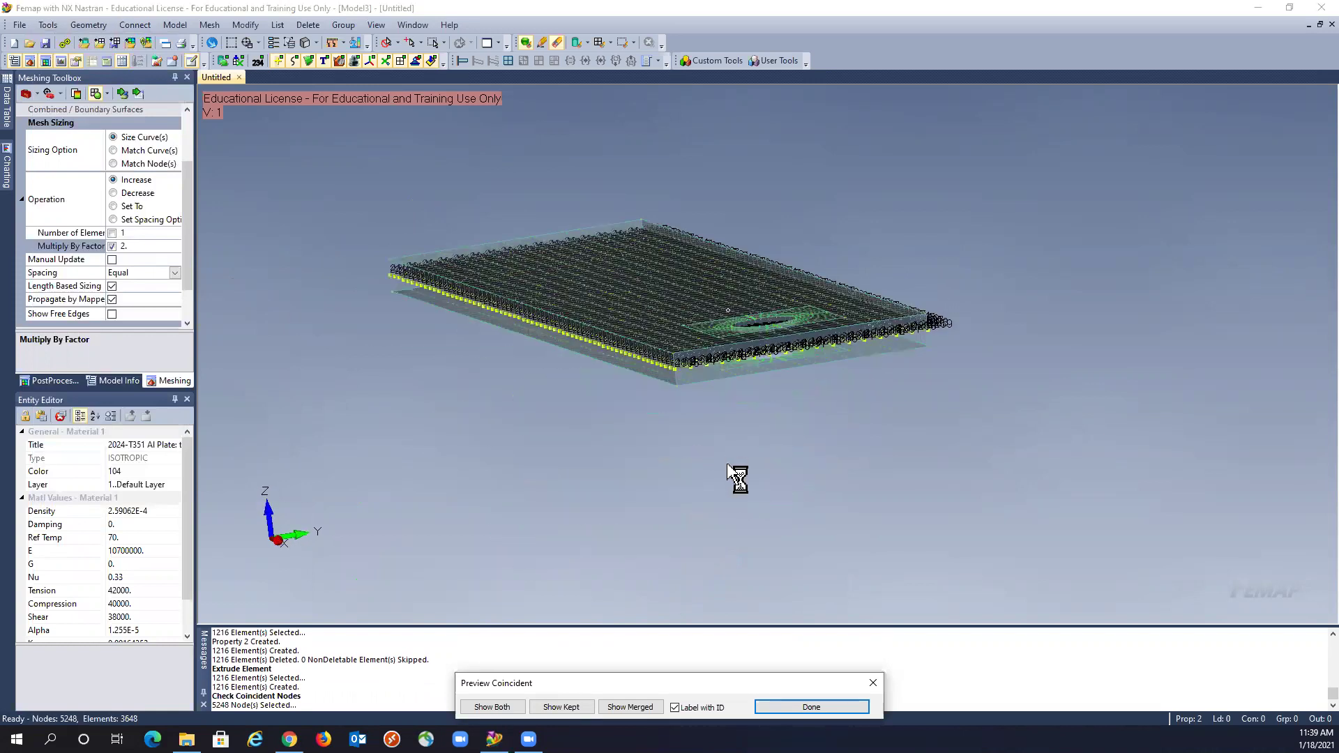
left_click(805, 702)
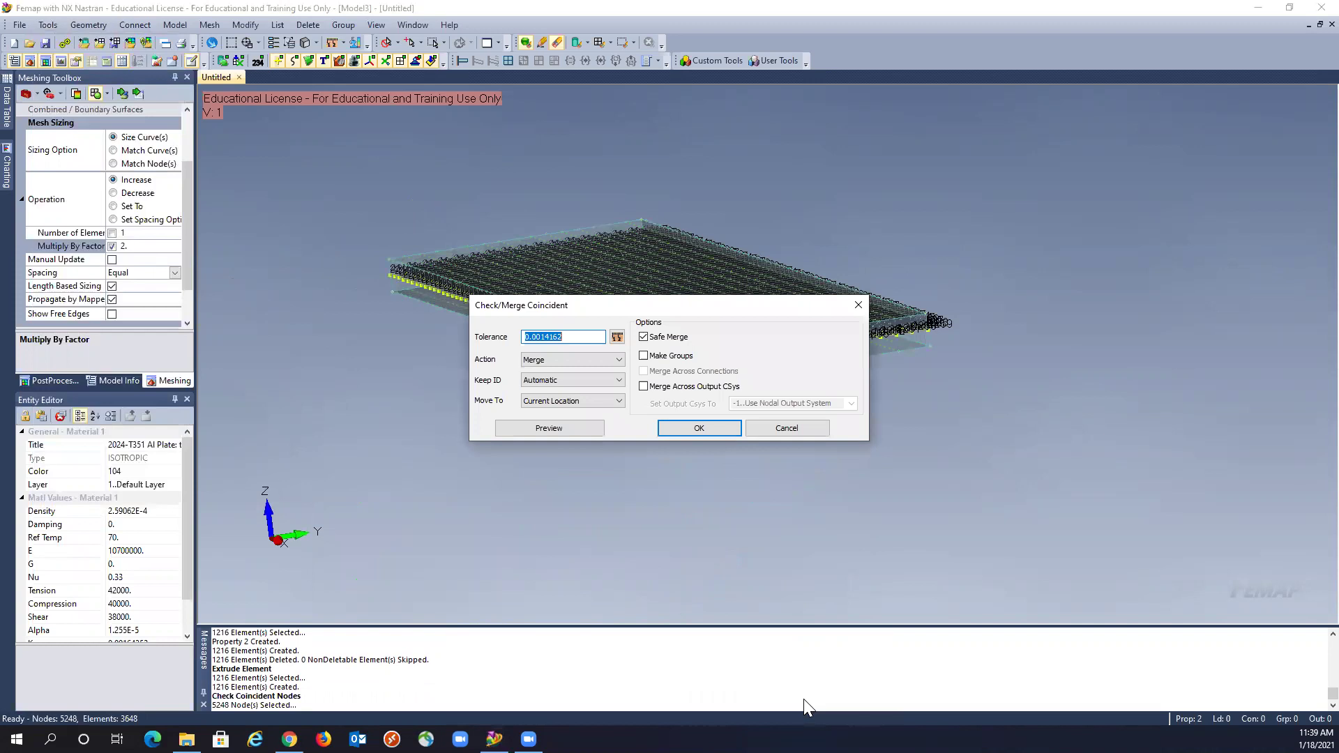
left_click(699, 429)
- List the model's geometry bodies and hide the PartBody solid
middle_click_drag(705, 478, 843, 472)
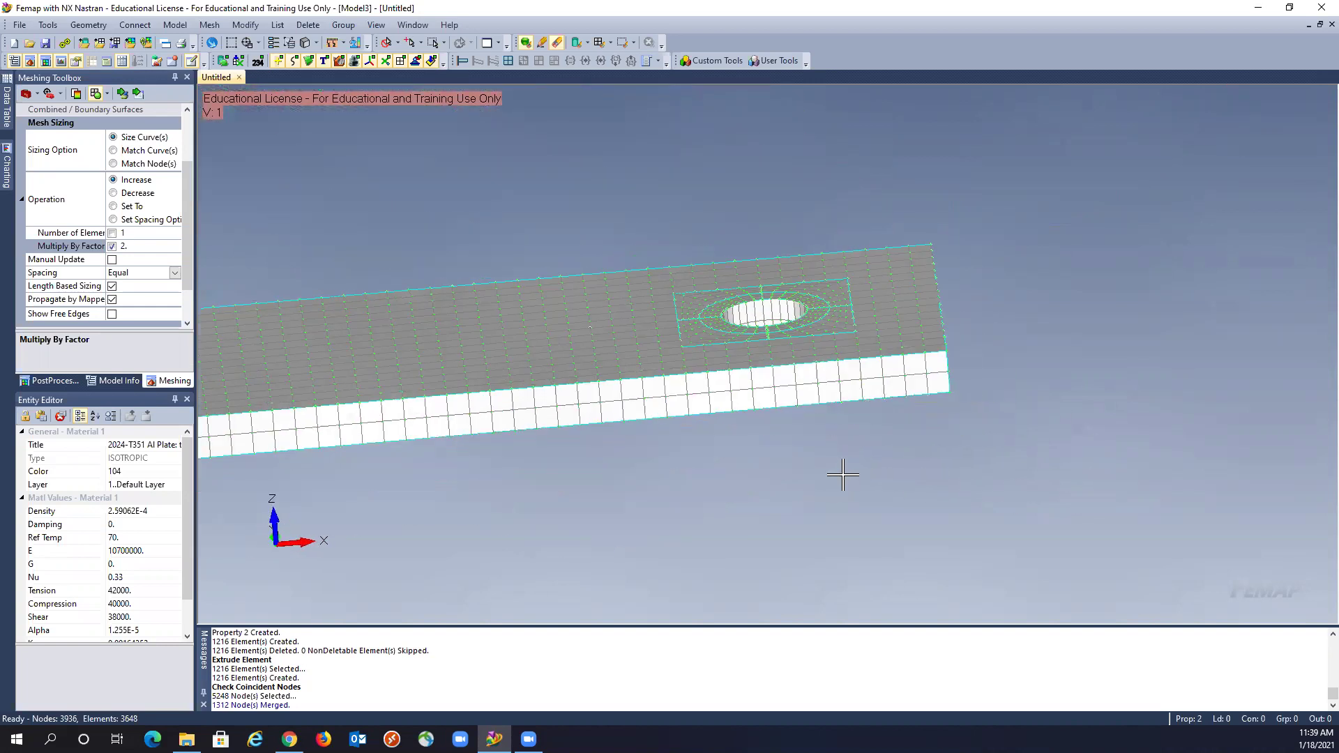
left_click(12, 62)
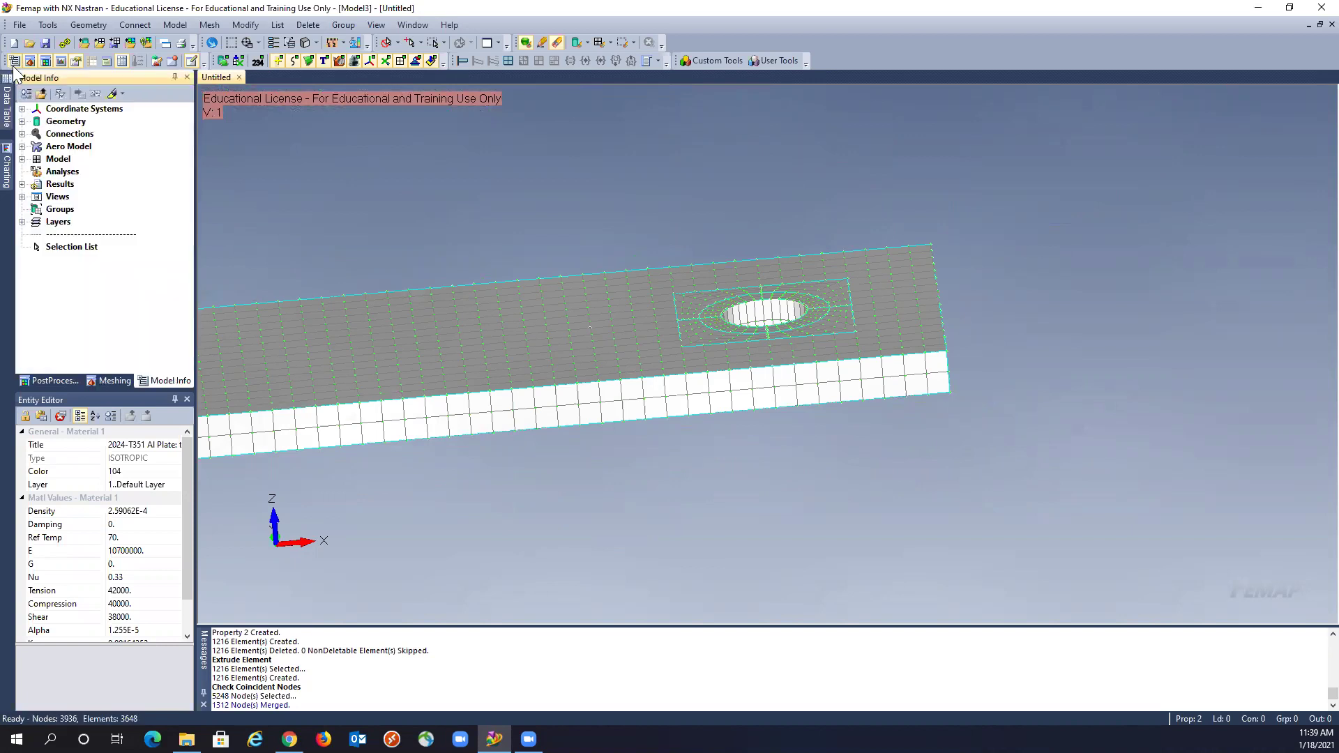
left_click(23, 121)
left_click(47, 134)
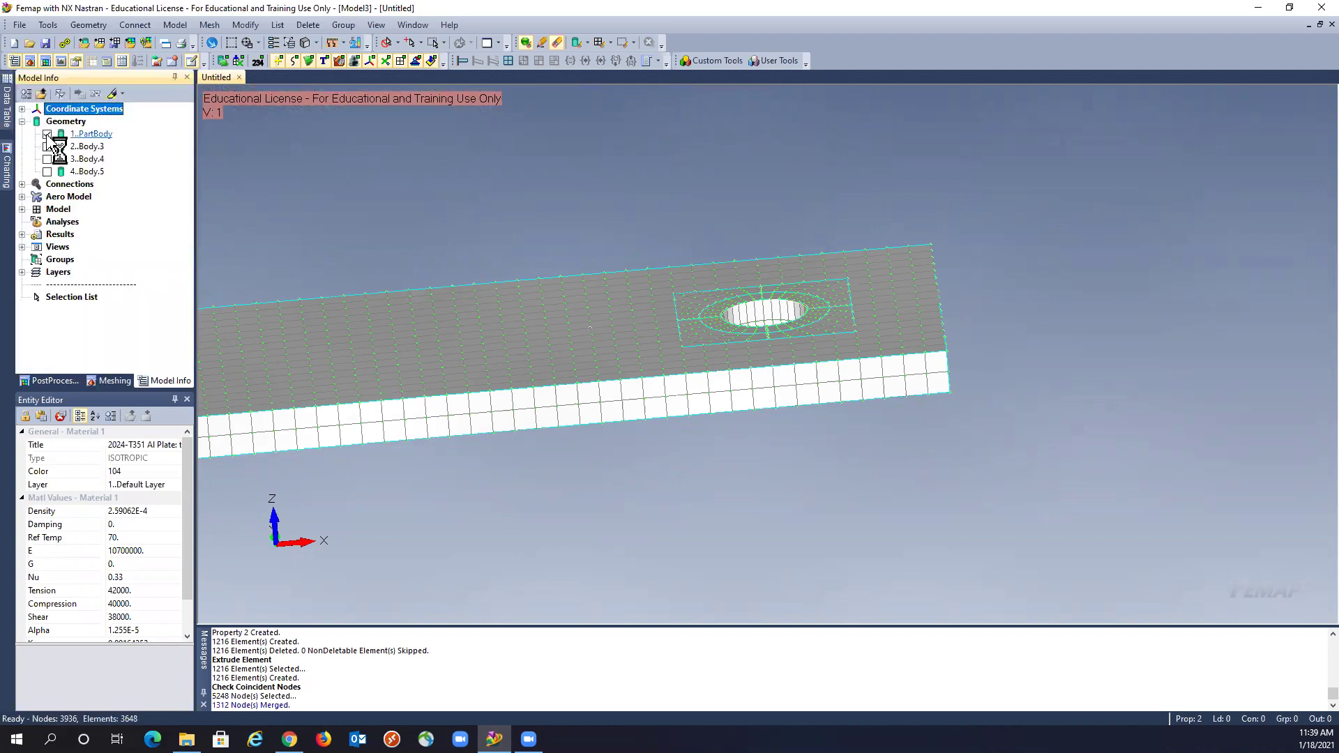
- Show and hide Body.3, Body.4 and Body.5 to identify each body, and inspect the whole solid plate mesh on its own
left_click(46, 146)
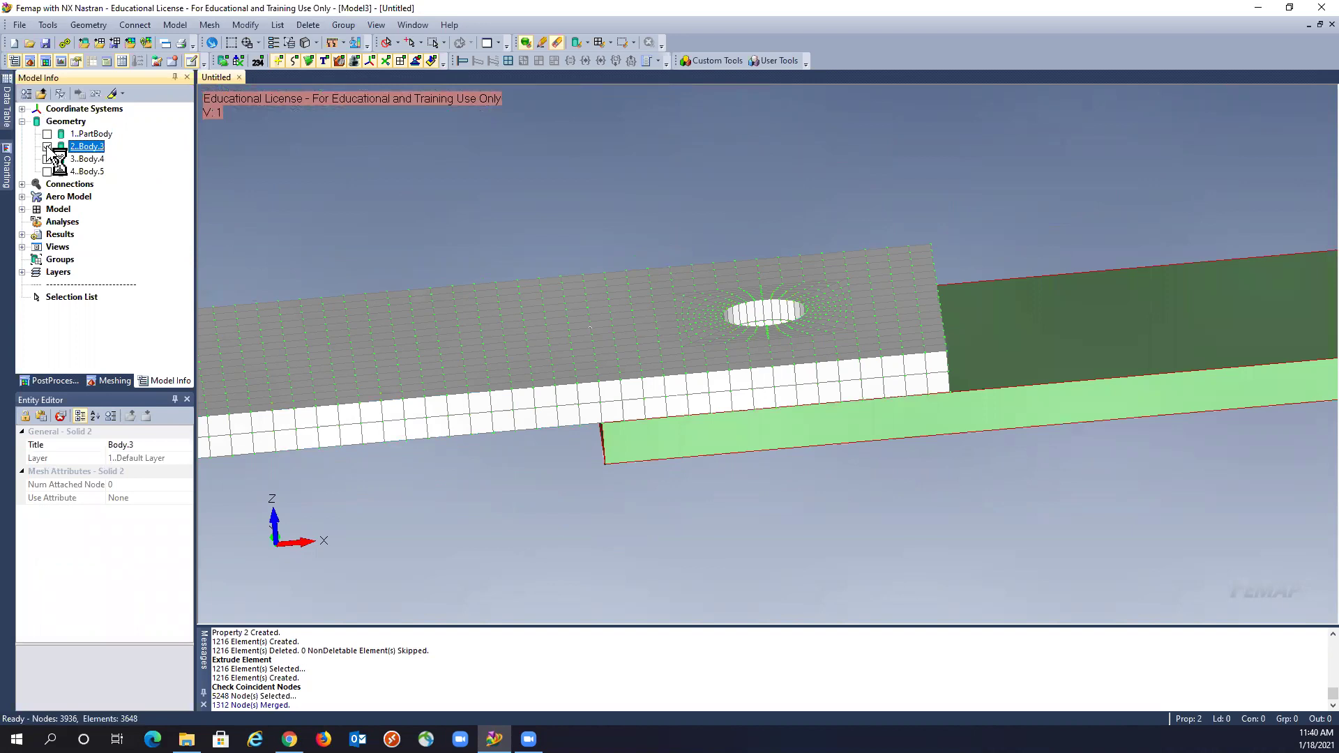
left_click(46, 147)
left_click(47, 159)
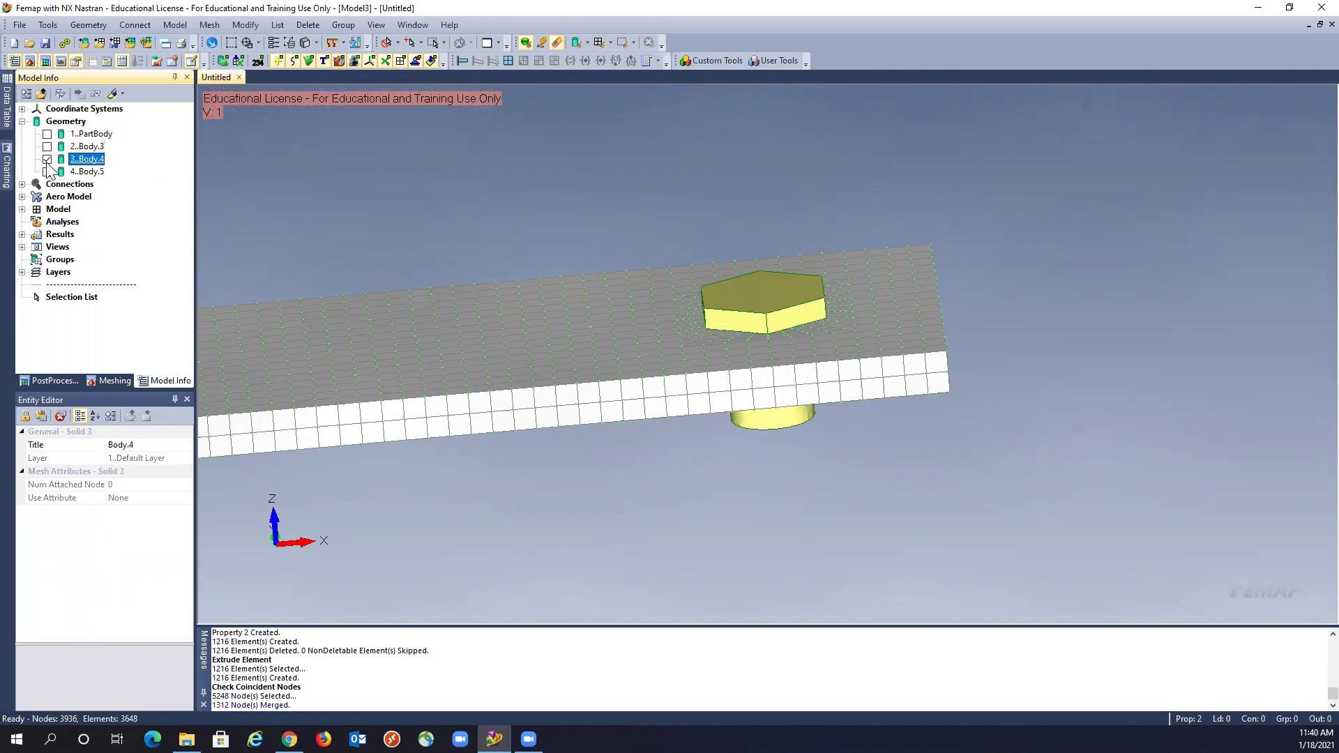
left_click(46, 172)
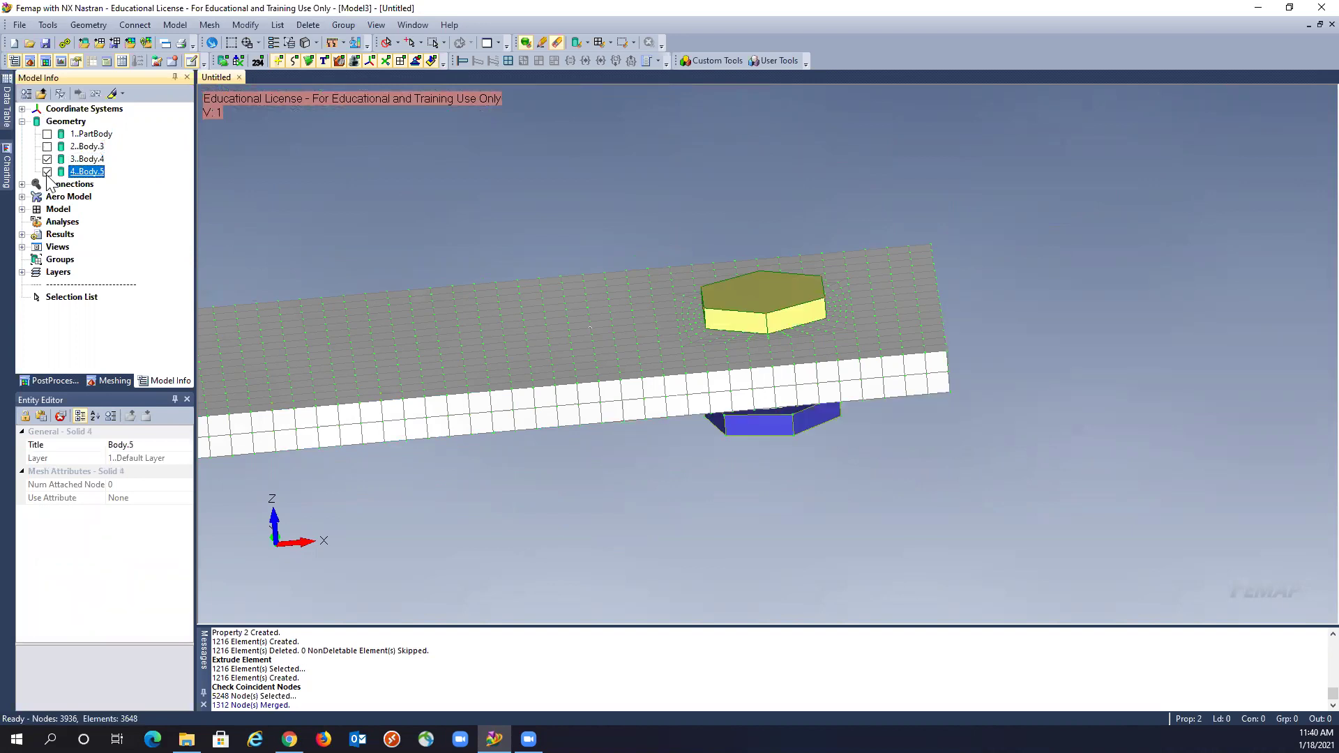
left_click(47, 171)
left_click(47, 159)
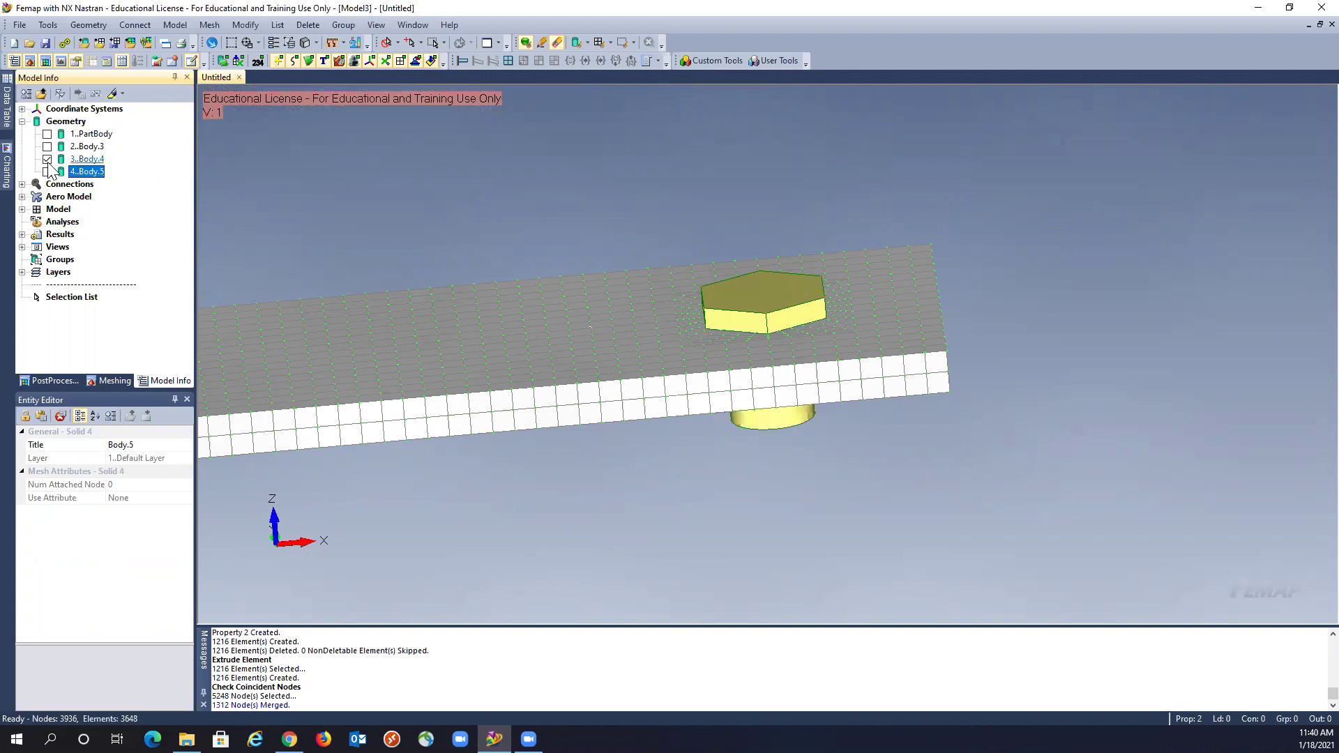
middle_click_drag(706, 335, 680, 379)
scroll(677, 377, "down", 5)
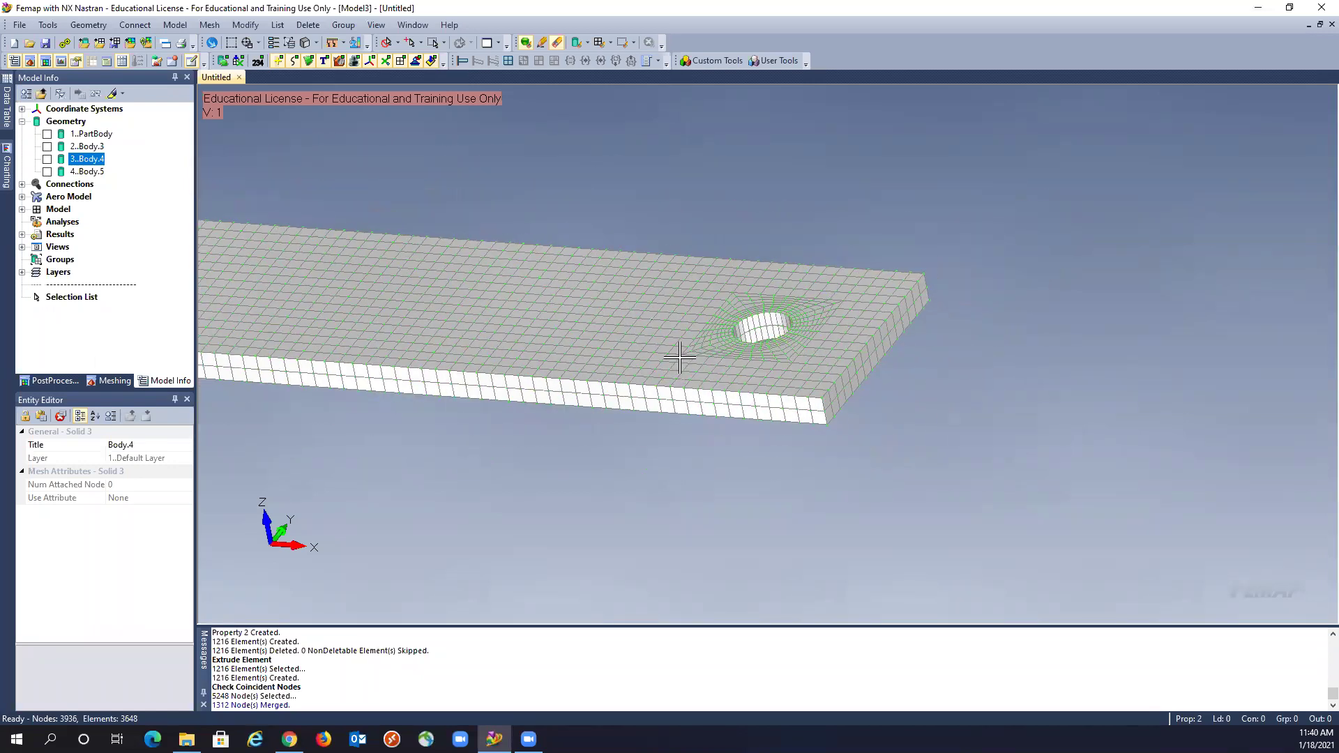
key("ctrl+a")
scroll(676, 360, "up", 3)
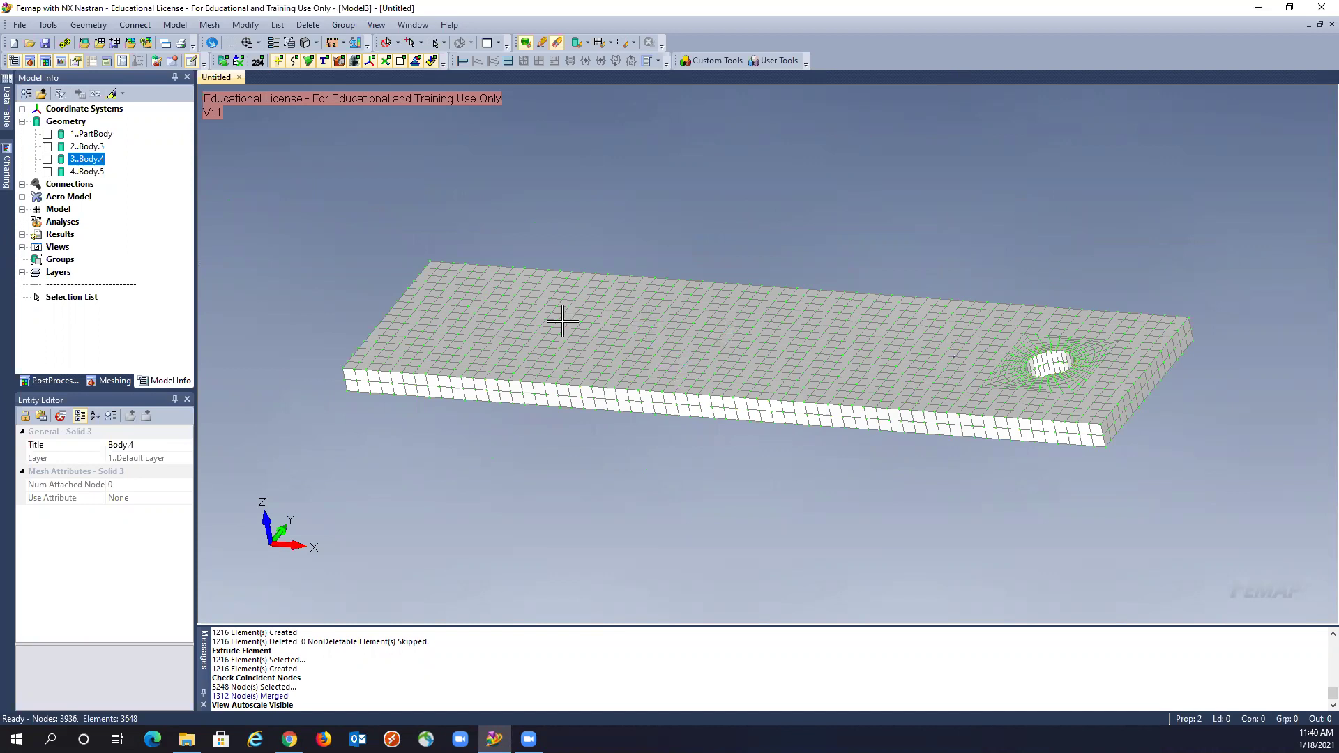
- Switch to Chrome, close the COVID-19 in Spain page, and load emafd.com in place of the Zoom page
mouse_move(289, 738)
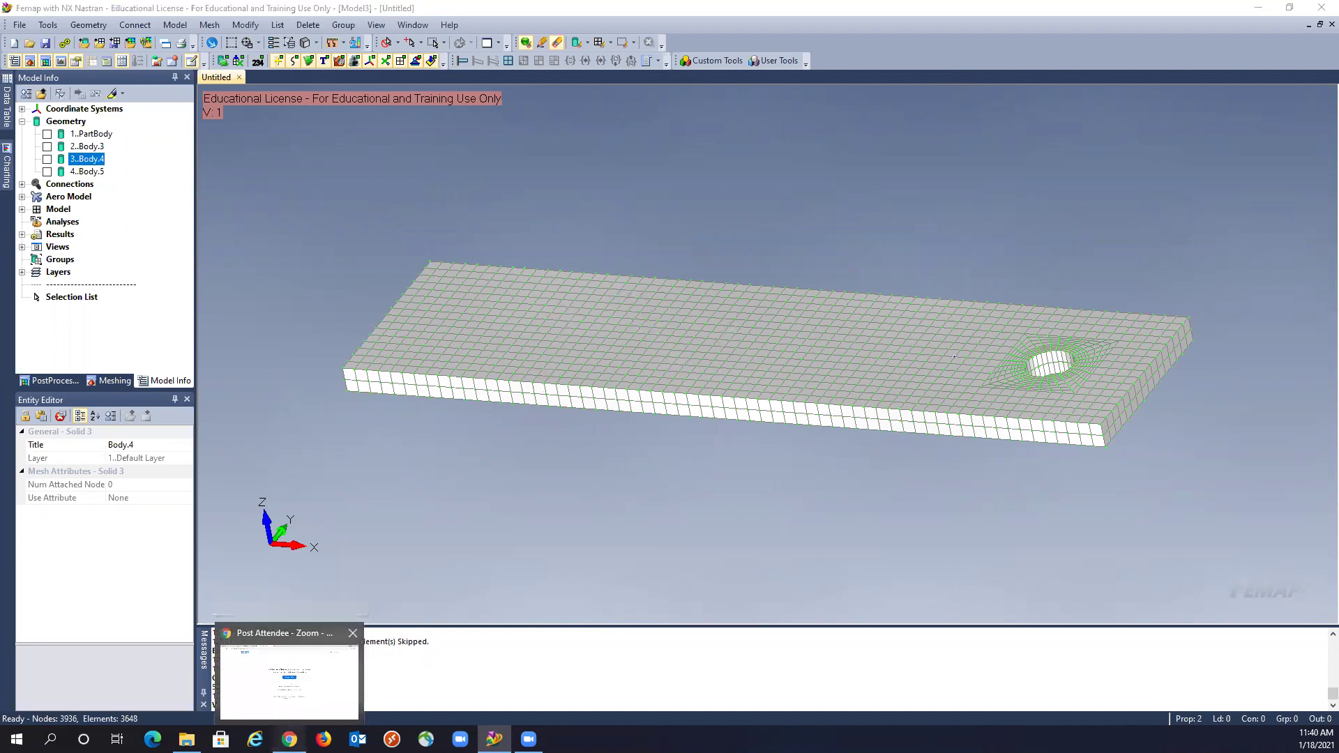
left_click(289, 739)
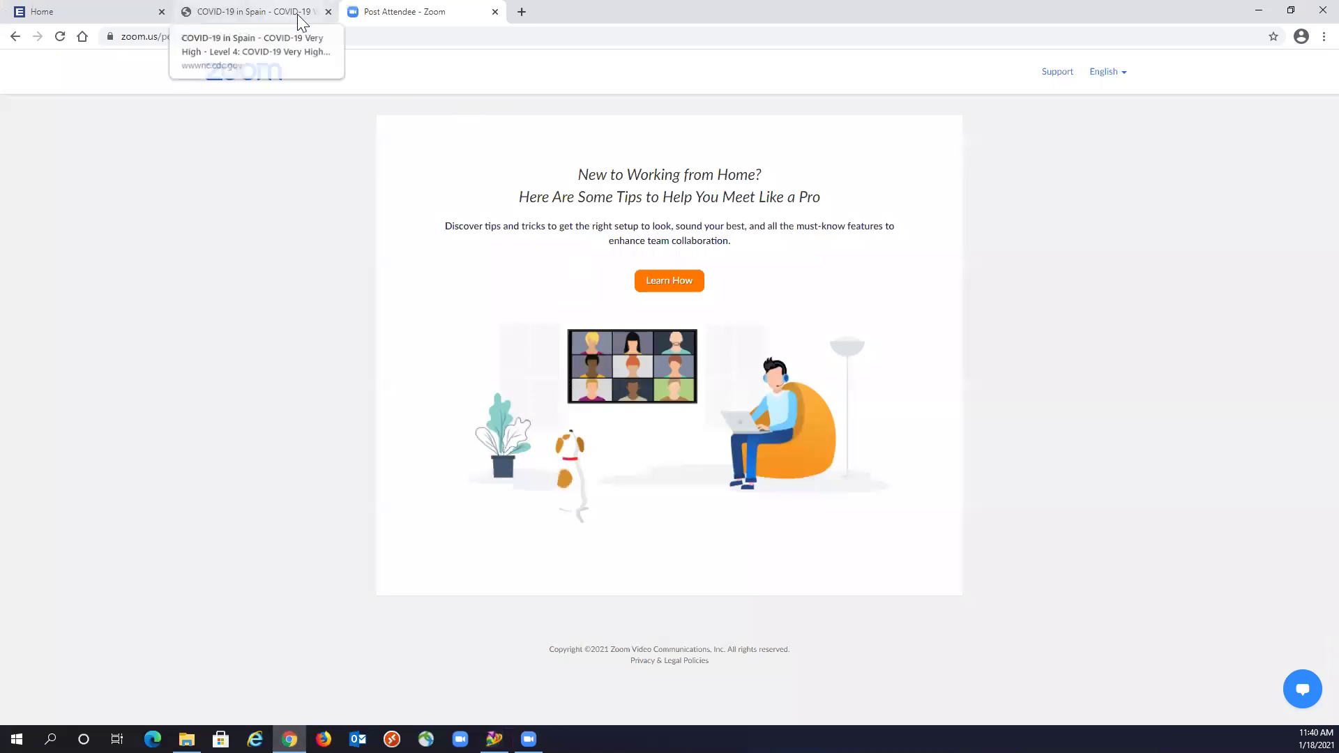
left_click(327, 13)
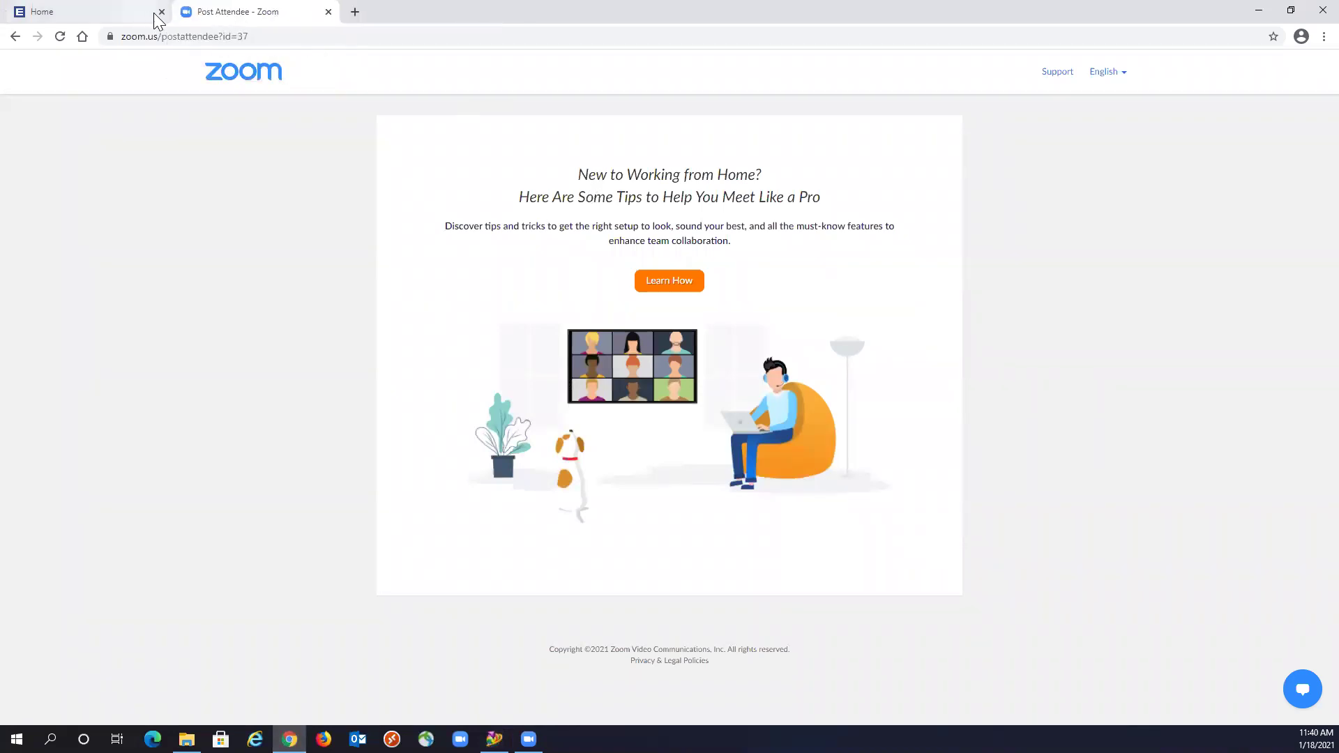
left_click_drag(250, 36, 80, 41)
type("emafd.com")
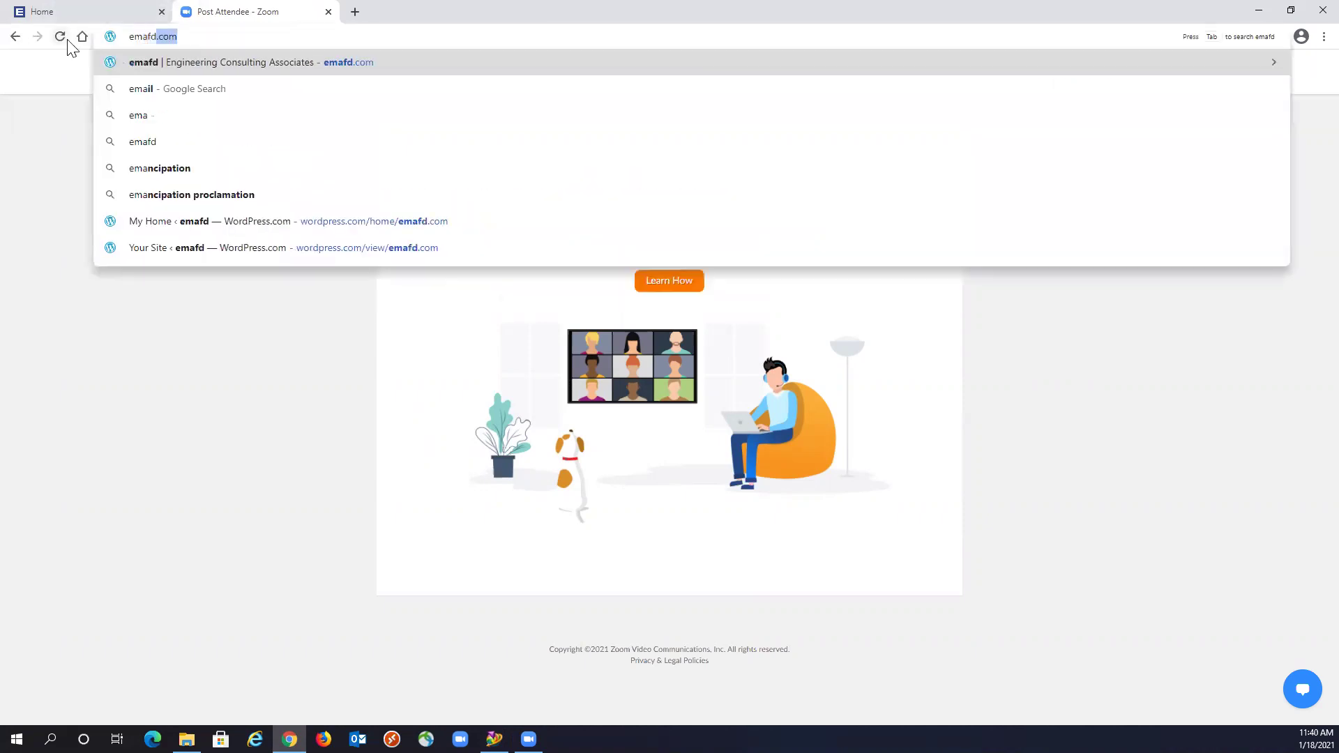
key("Return")
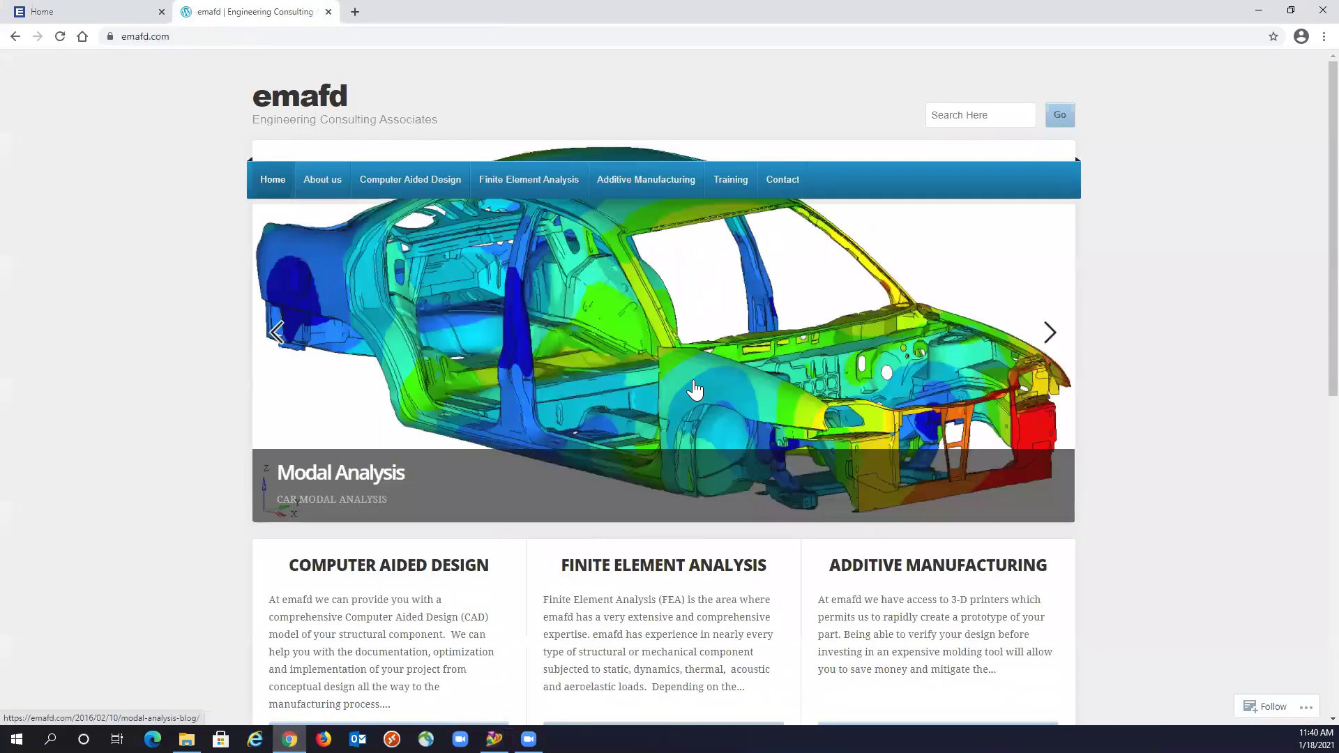
- Look through the latest article on the glue connection between solid and plate elements and return to the emafd home page
scroll(697, 390, "down", 8)
scroll(697, 391, "down", 1)
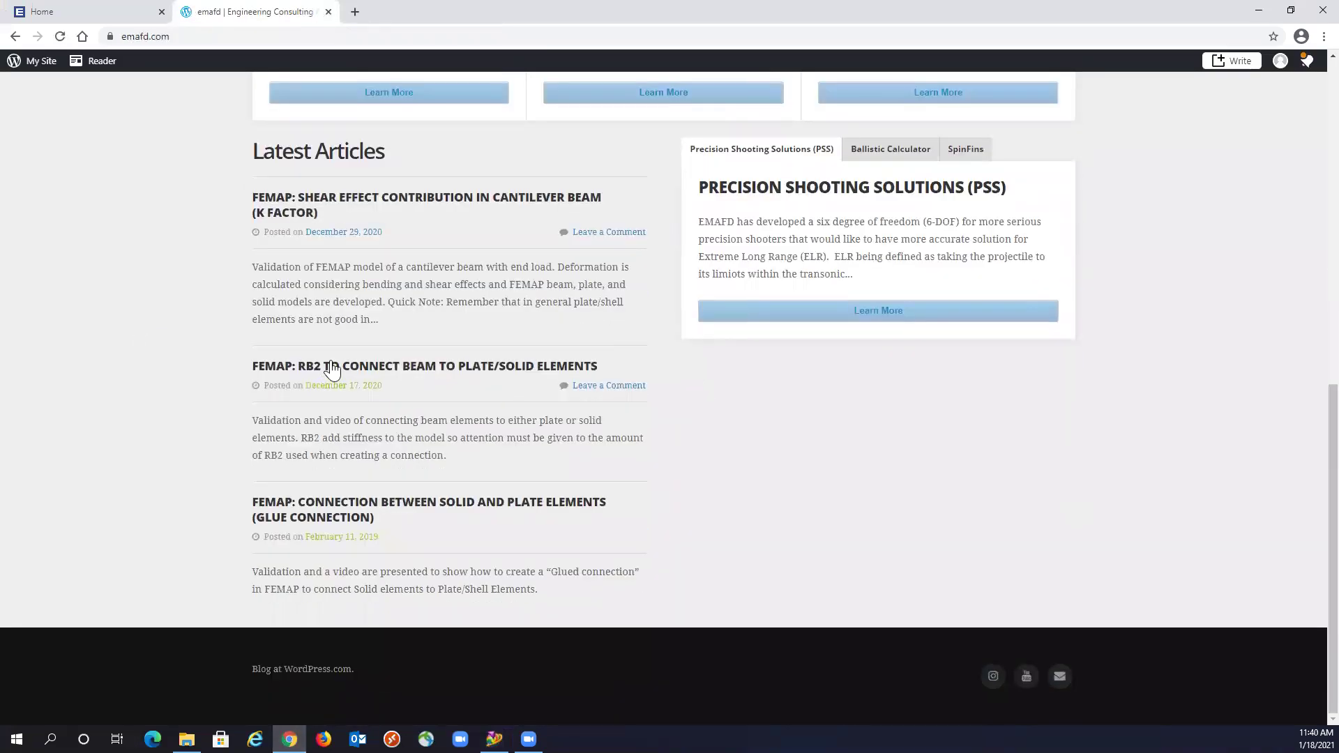
left_click(326, 510)
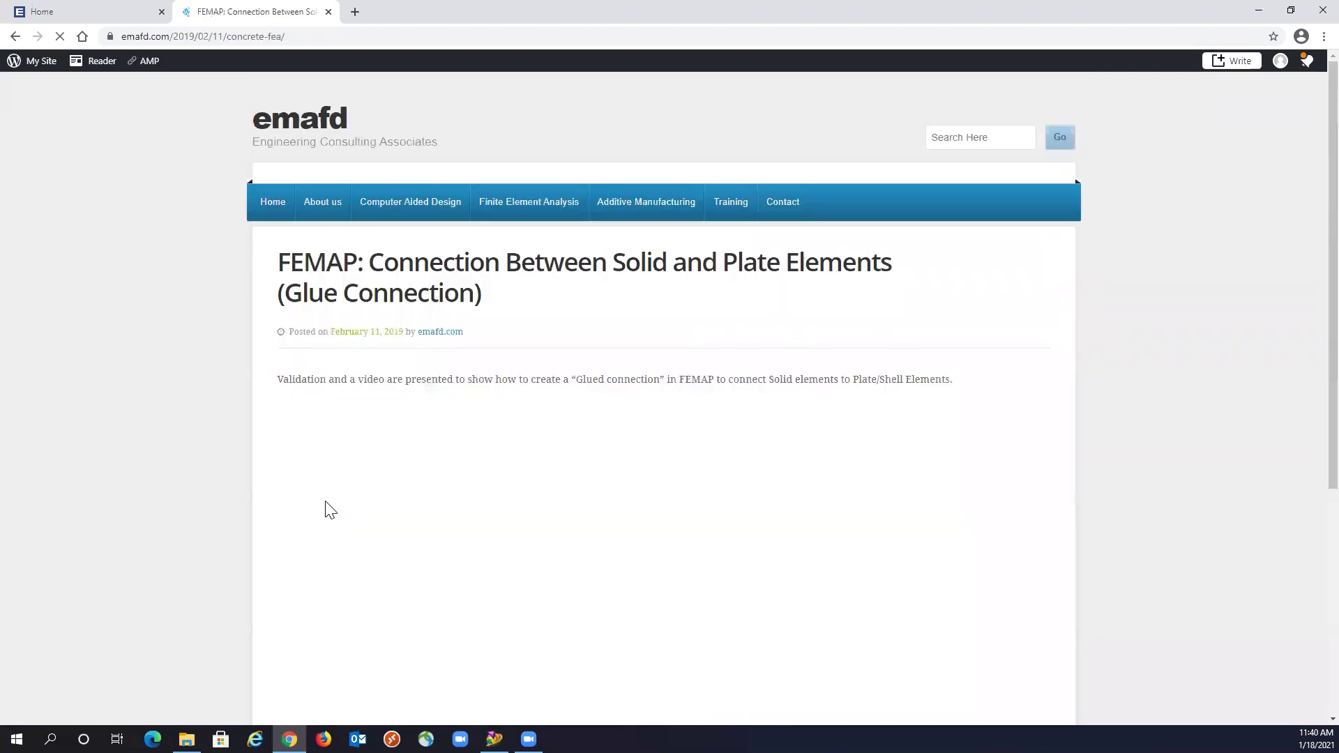
scroll(331, 510, "down", 10)
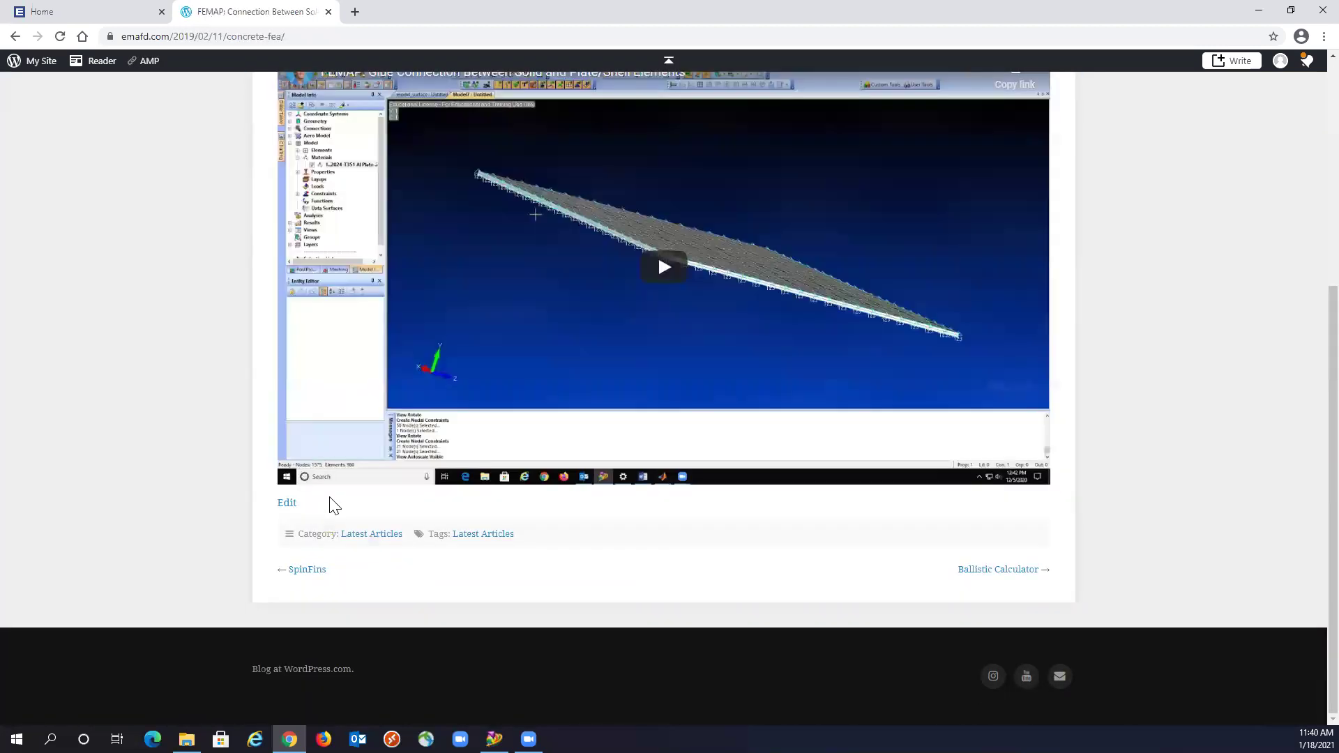
scroll(333, 505, "up", 5)
scroll(329, 499, "down", 5)
scroll(329, 499, "up", 5)
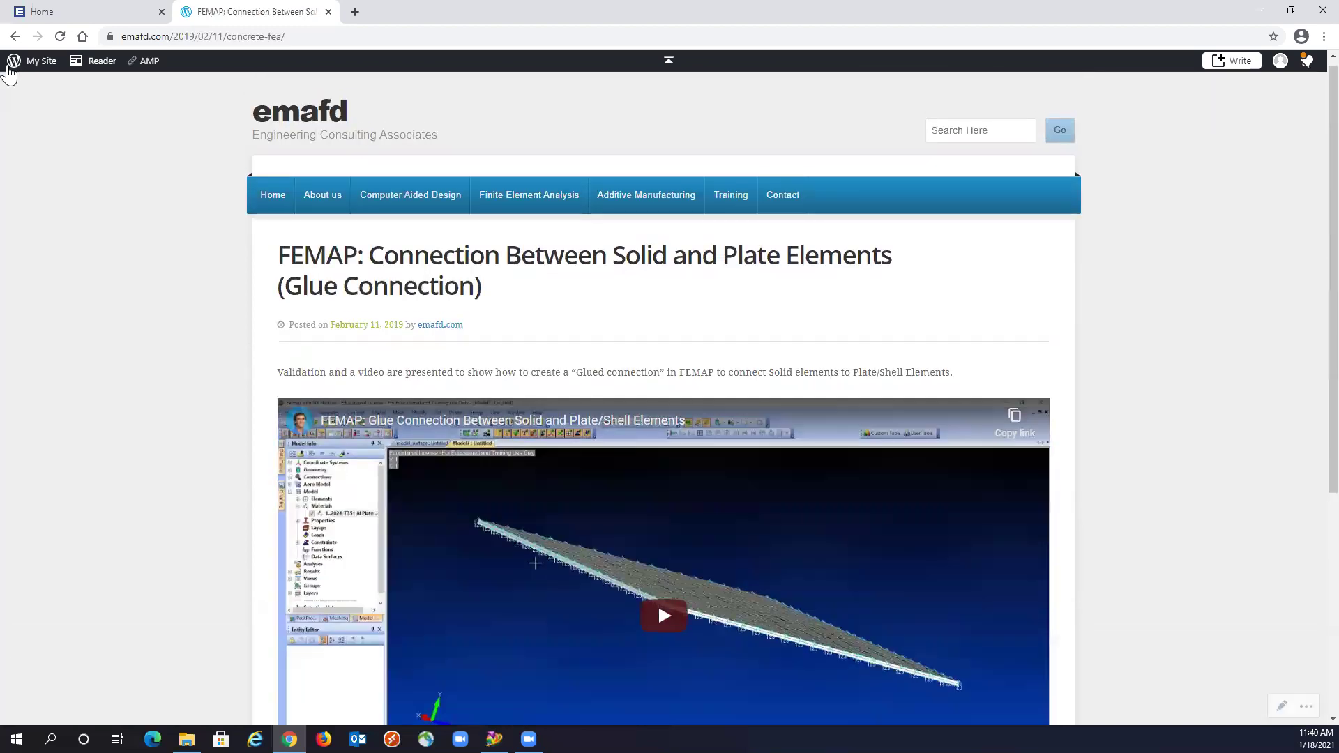
left_click(14, 36)
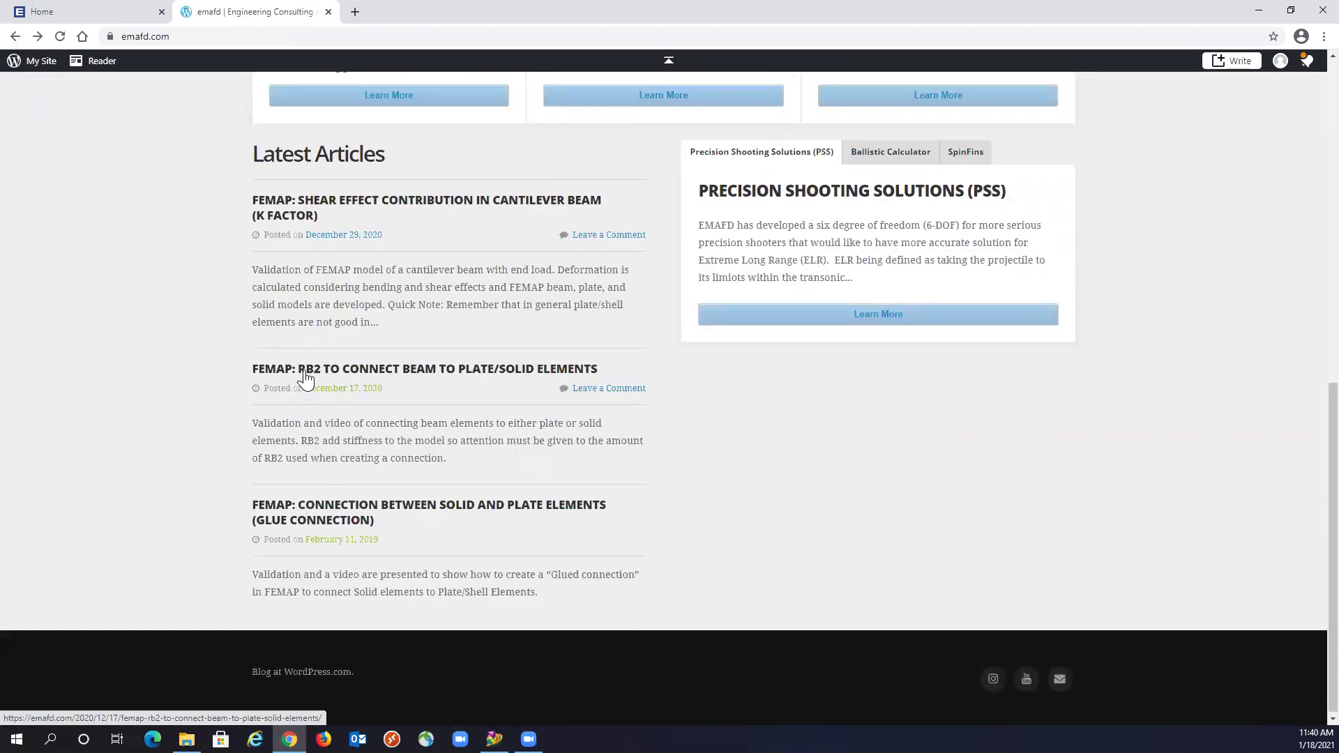
- Review the article on RB2 connections from beam to plate/solid elements, go back to the home page, and switch back to Femap
left_click(307, 377)
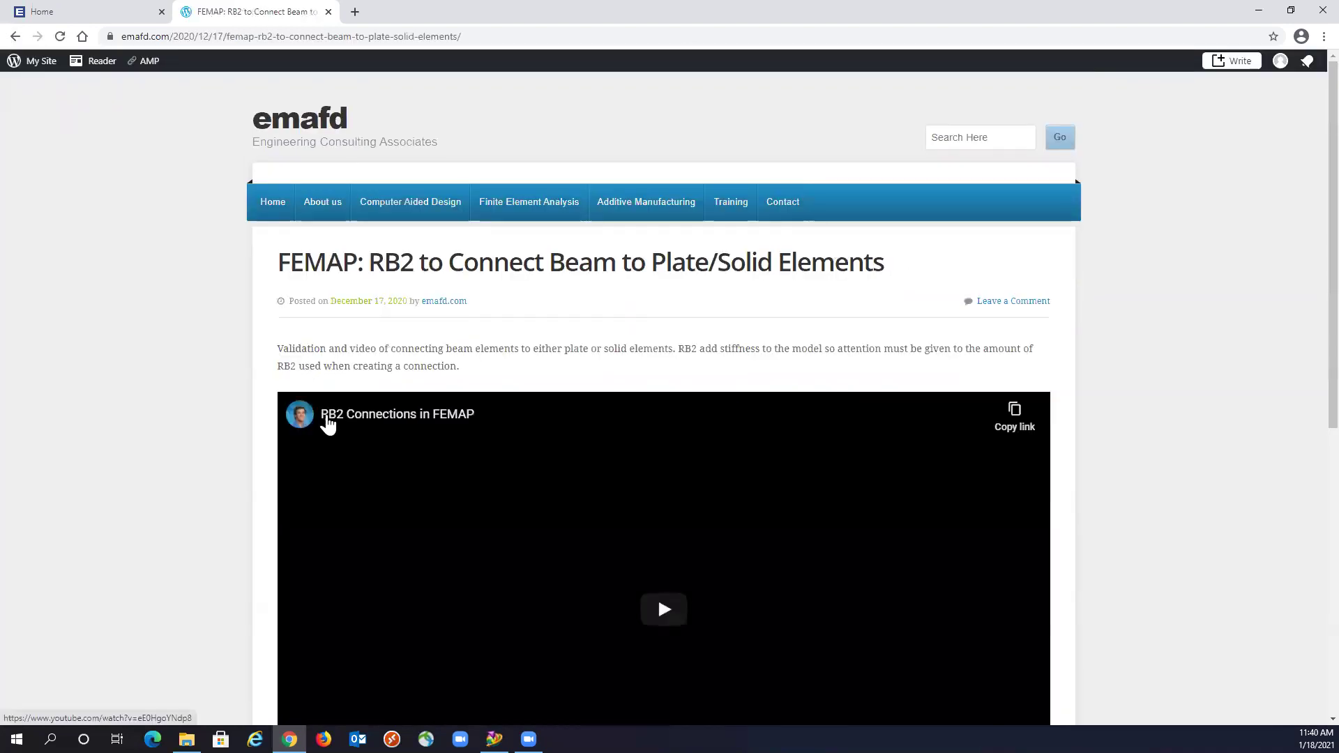
scroll(327, 423, "down", 1)
scroll(327, 423, "down", 3)
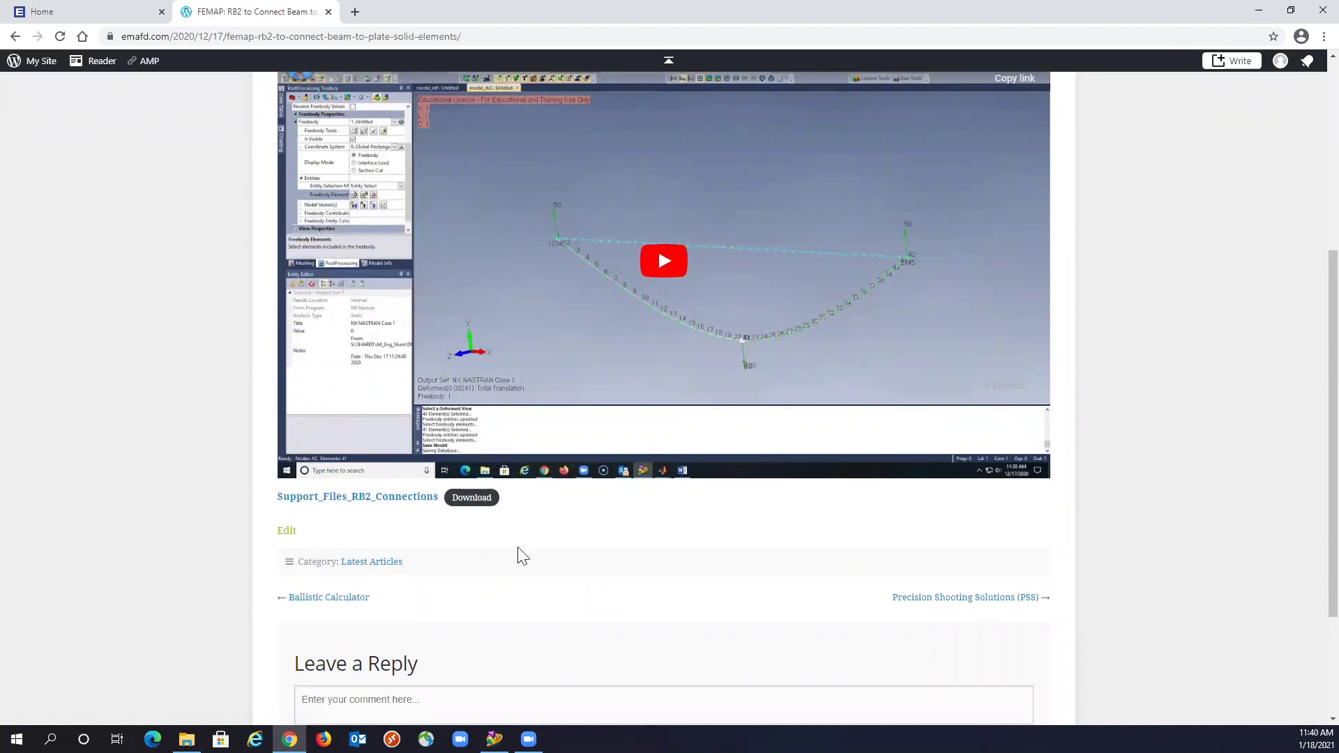
scroll(535, 549, "up", 5)
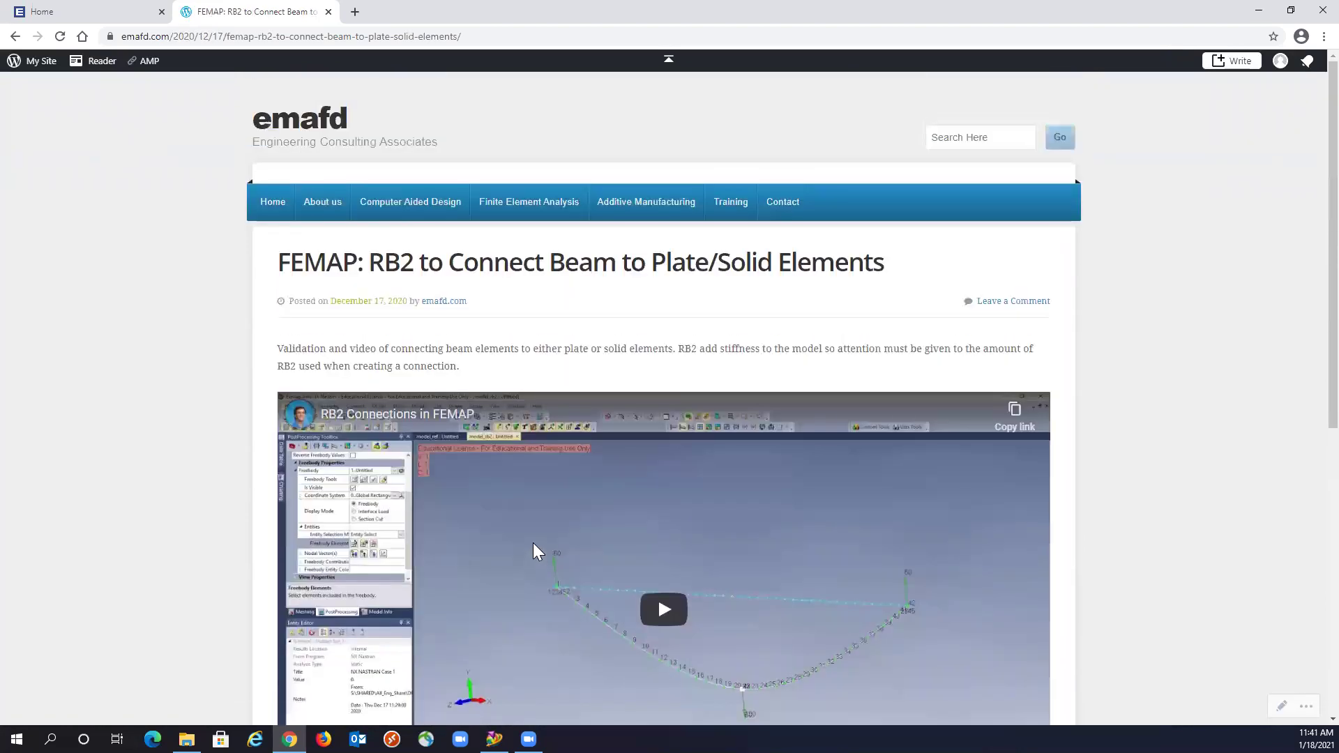
left_click(15, 36)
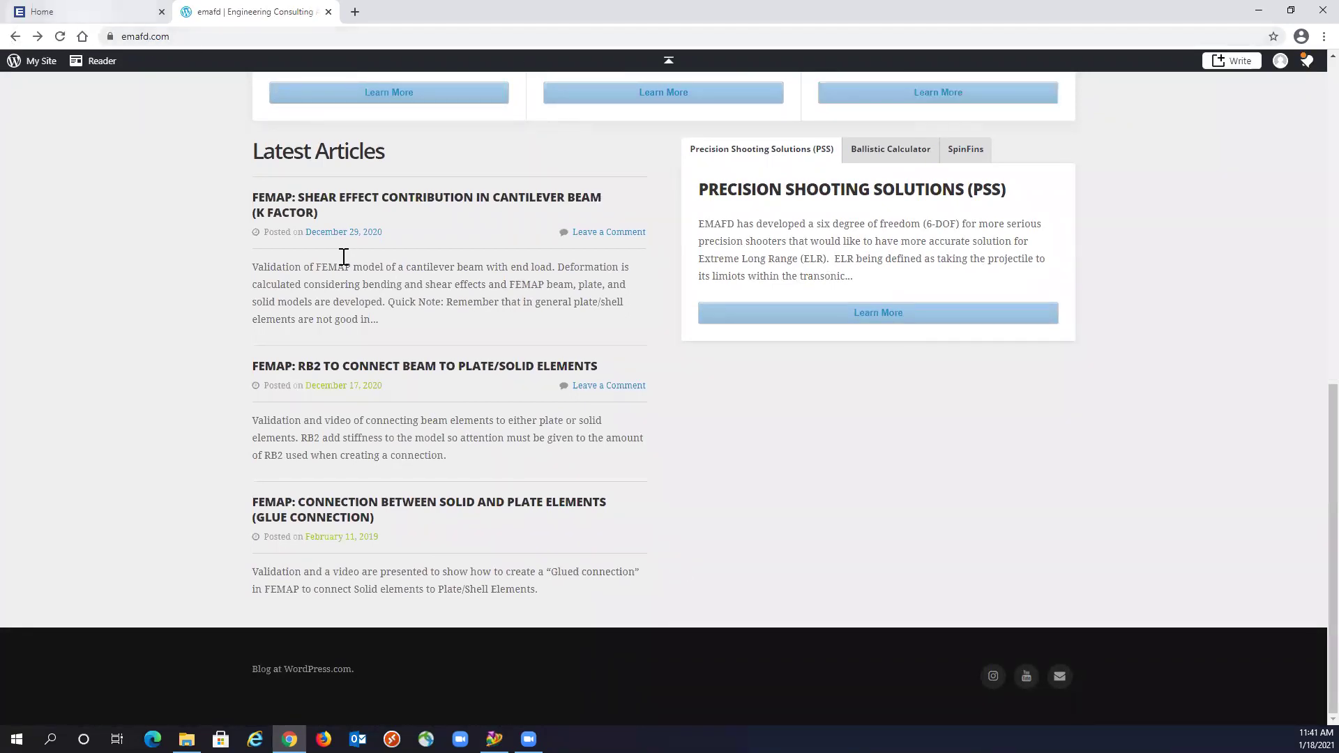
left_click(494, 738)
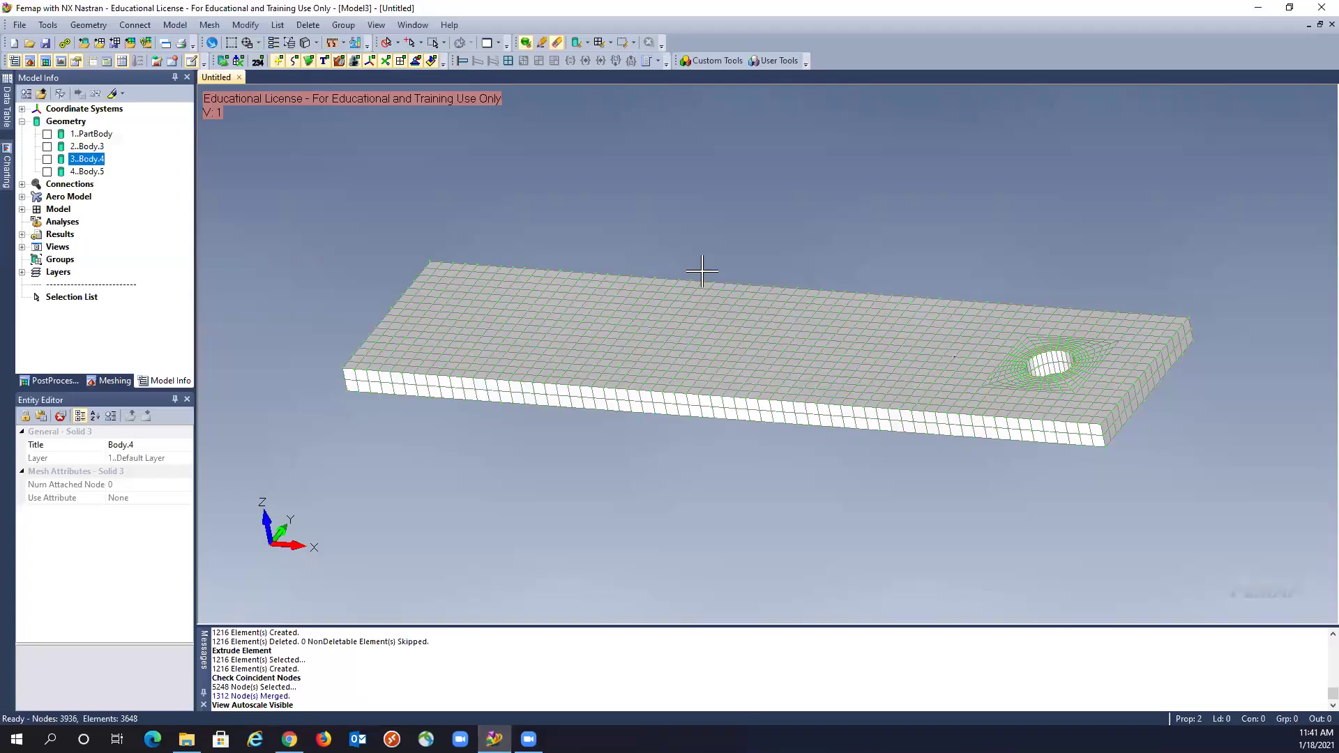